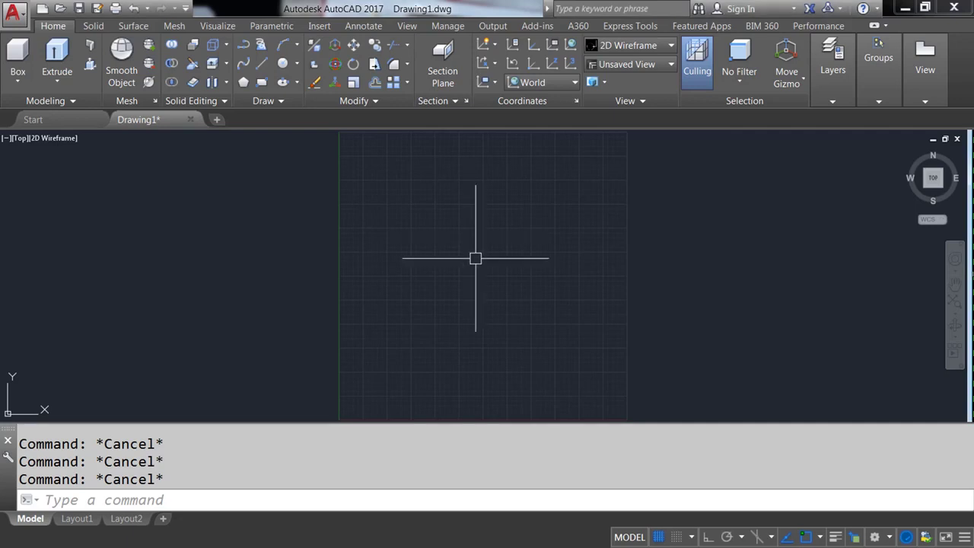
# Step: Accept the current drawing units via UN
pyautogui.write('UN')
pyautogui.press('Return')
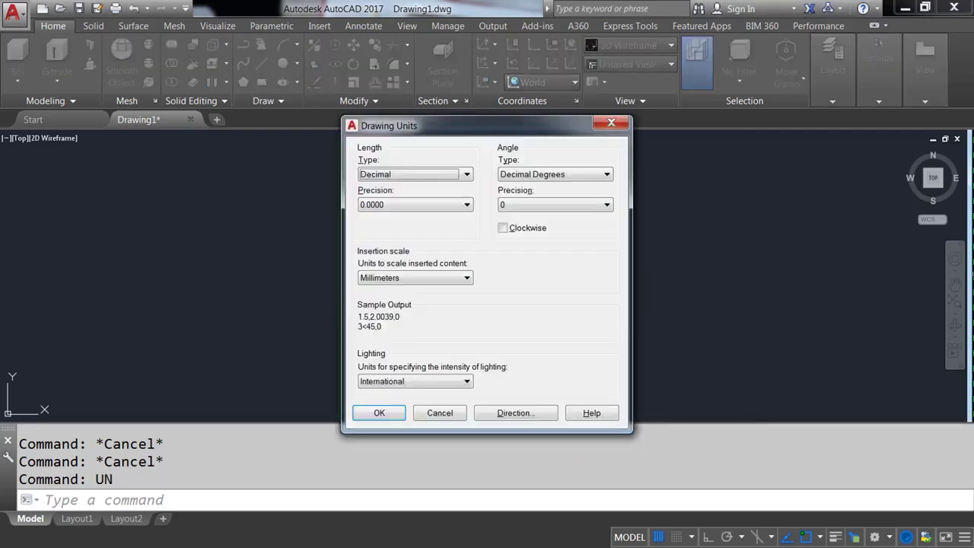
pyautogui.click(366, 414)
# Step: Confirm the 3D Modeling workspace and review the 3D object snap settings
pyautogui.click(890, 534)
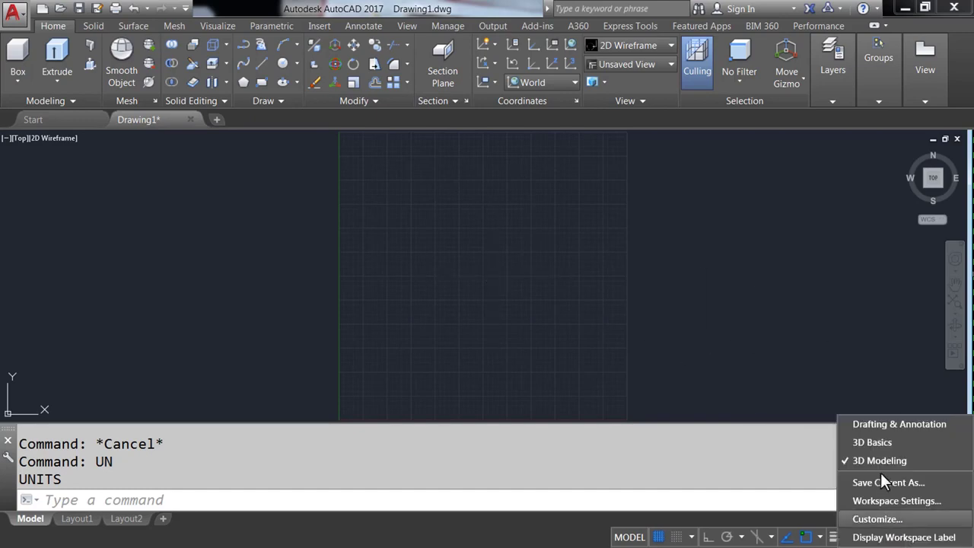
pyautogui.click(854, 459)
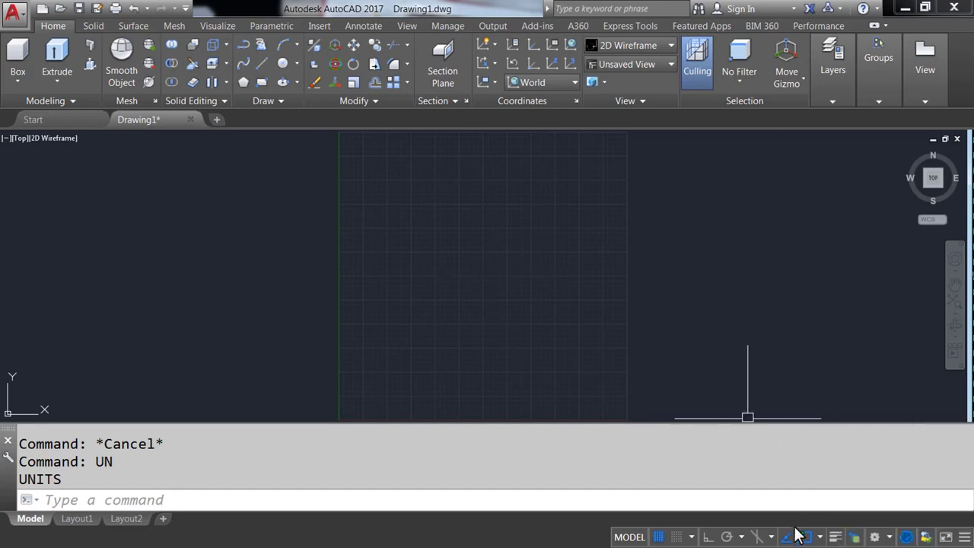
pyautogui.click(823, 518)
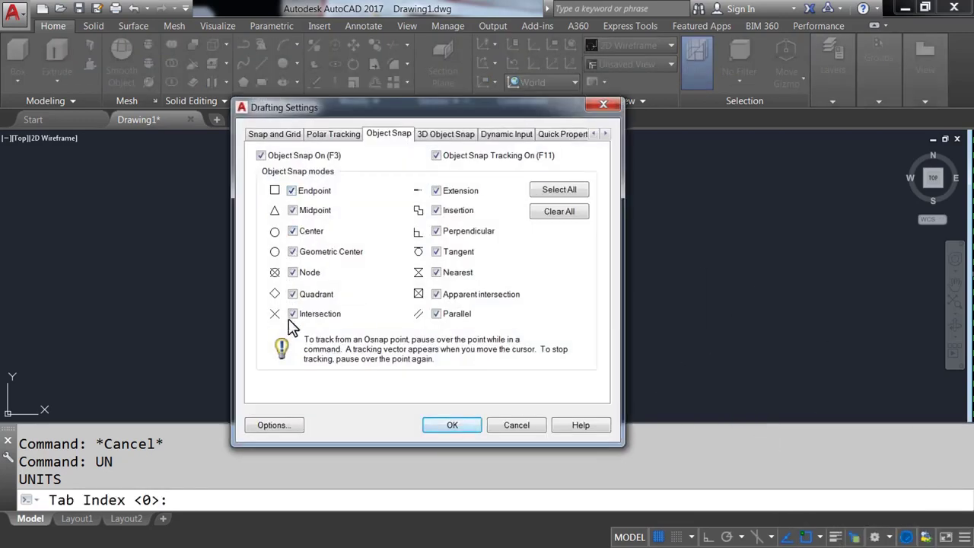
pyautogui.click(440, 136)
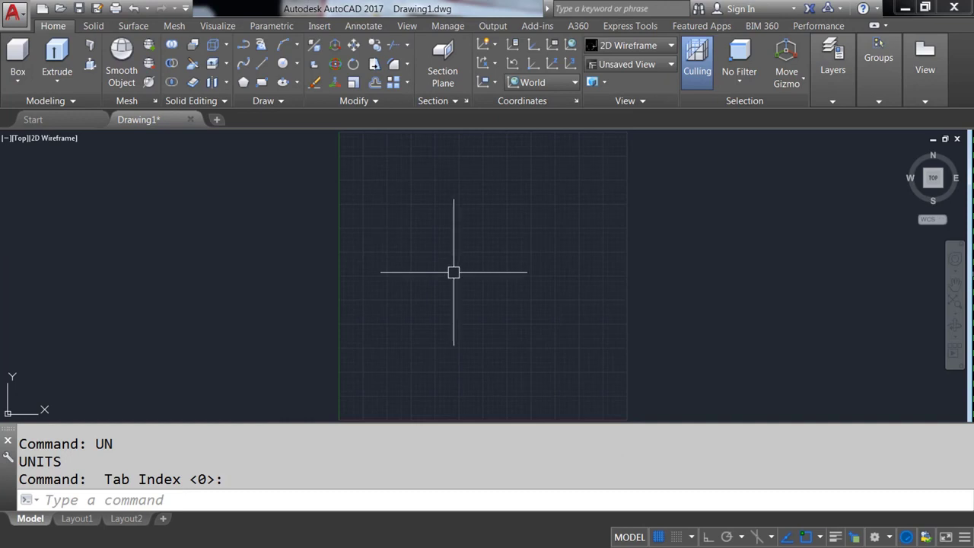
# Step: Switch the drawing to the Front preset view
pyautogui.moveTo(452, 275); pyautogui.dragTo(442, 279, button='middle')
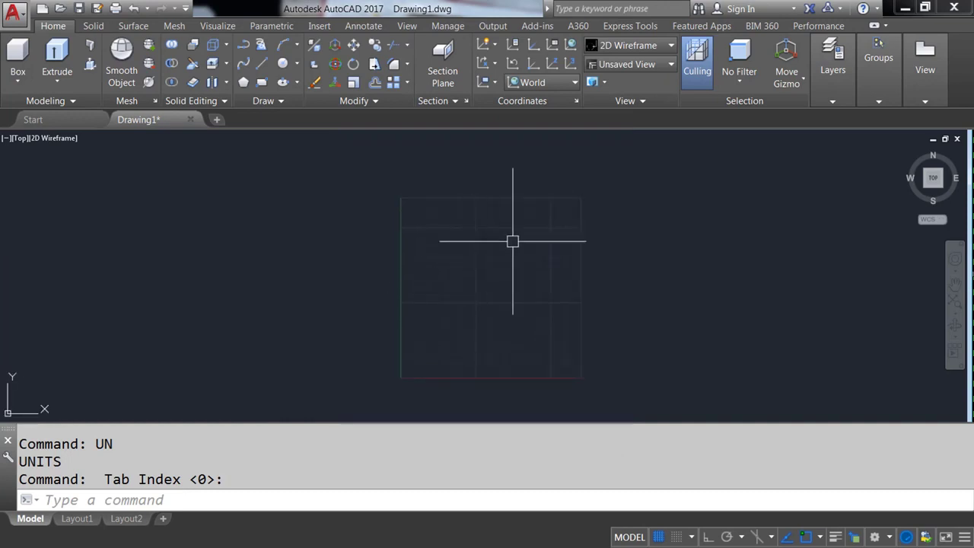
pyautogui.click(628, 67)
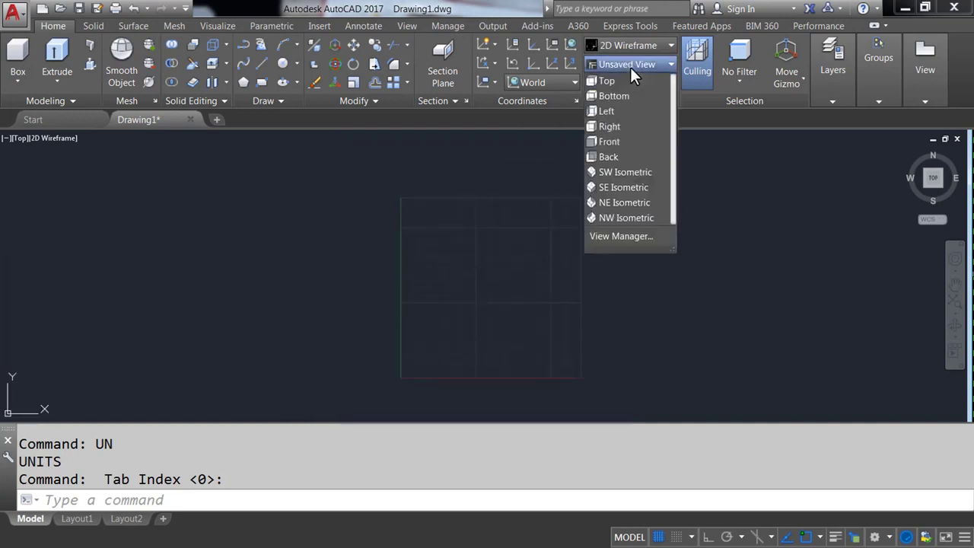
pyautogui.click(609, 140)
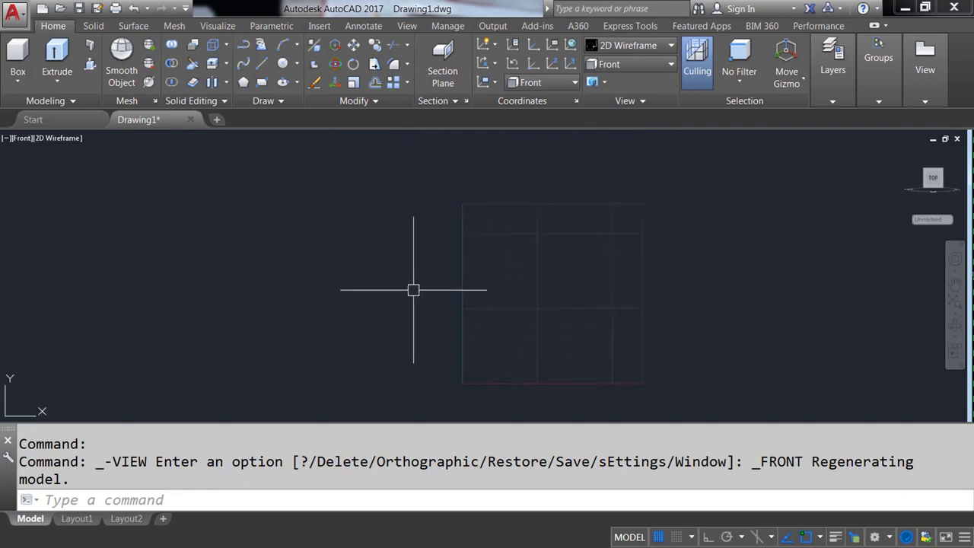
pyautogui.write('L')
# Step: Draw a 1200-long vertical axis line with Ortho on
pyautogui.press('Return')
pyautogui.scroll(2, 405, 342)
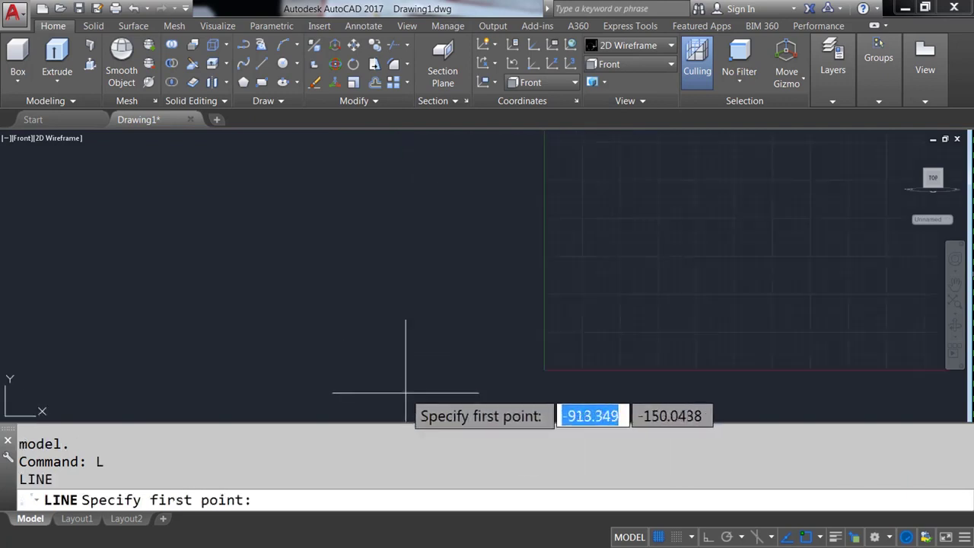
pyautogui.click(437, 362)
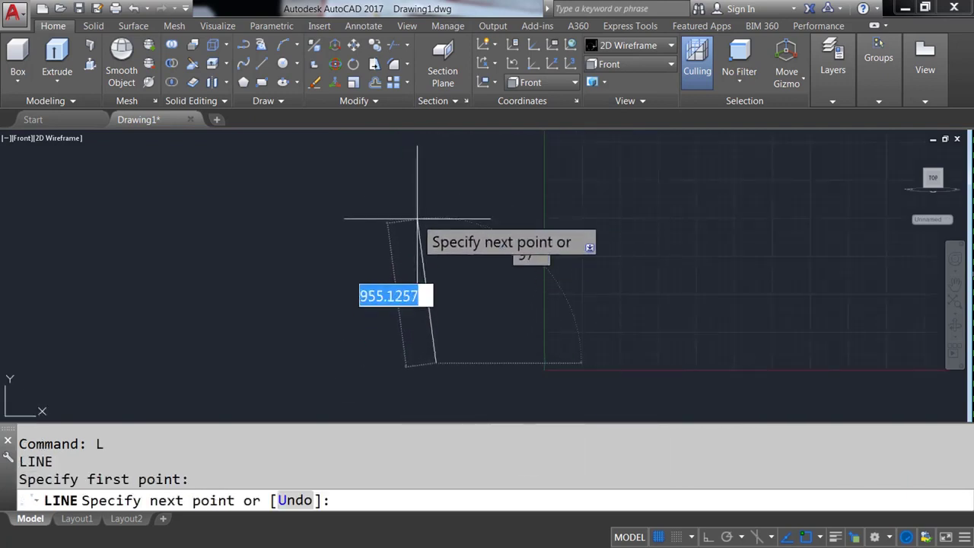
pyautogui.press('F8')
pyautogui.write('1200')
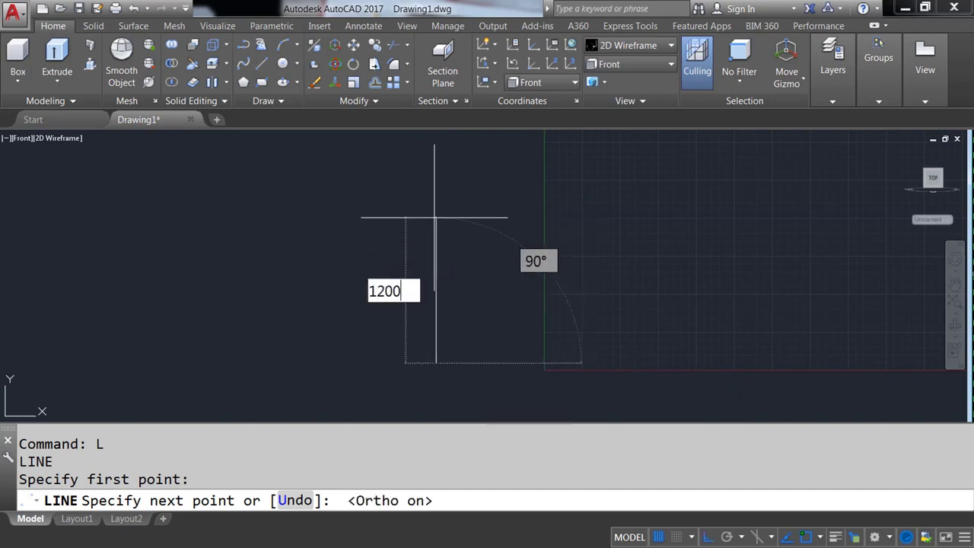
pyautogui.press('Return')
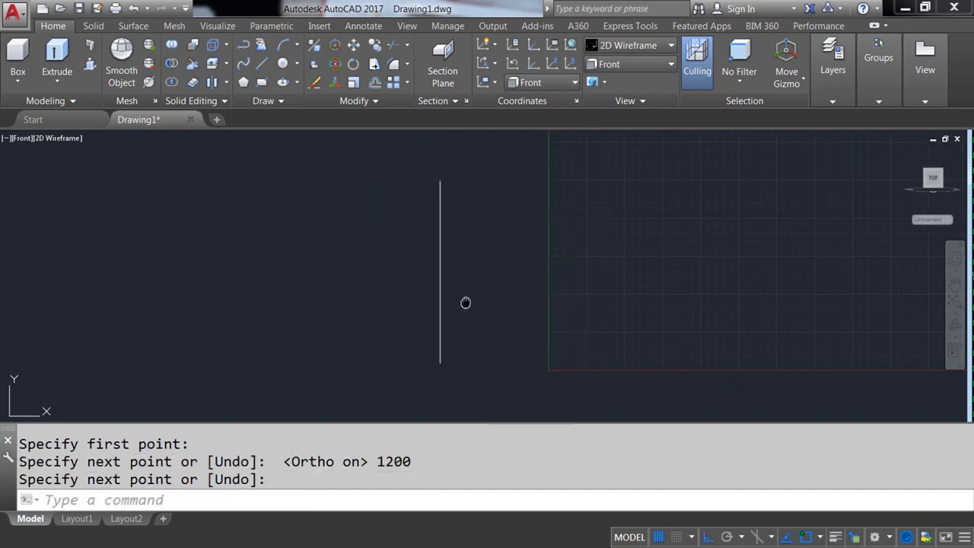
pyautogui.moveTo(465, 303); pyautogui.dragTo(476, 298, button='middle')
# Step: Draw a 900-diameter circle left of the axis
pyautogui.write('C')
pyautogui.press('Return')
pyautogui.click(342, 275)
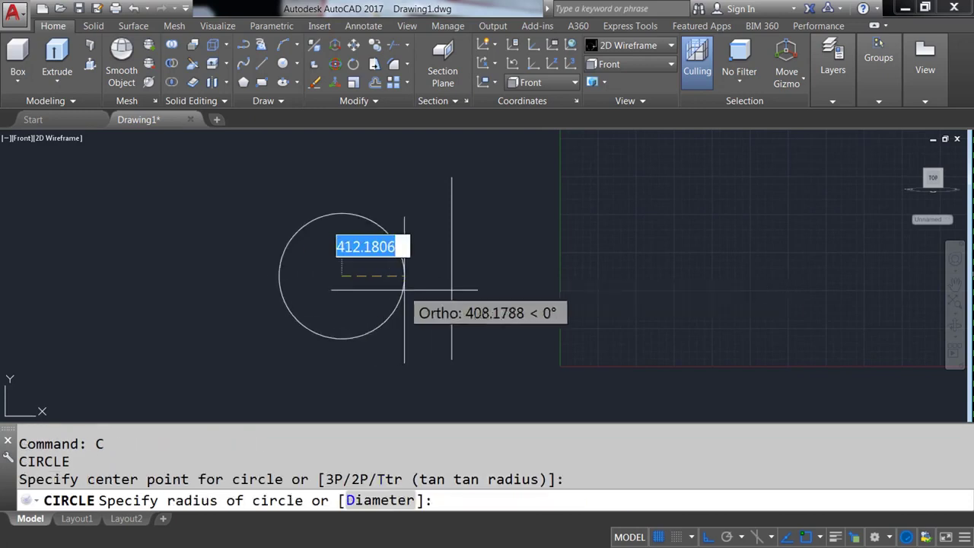
pyautogui.write('D')
pyautogui.press('Return')
pyautogui.write('900')
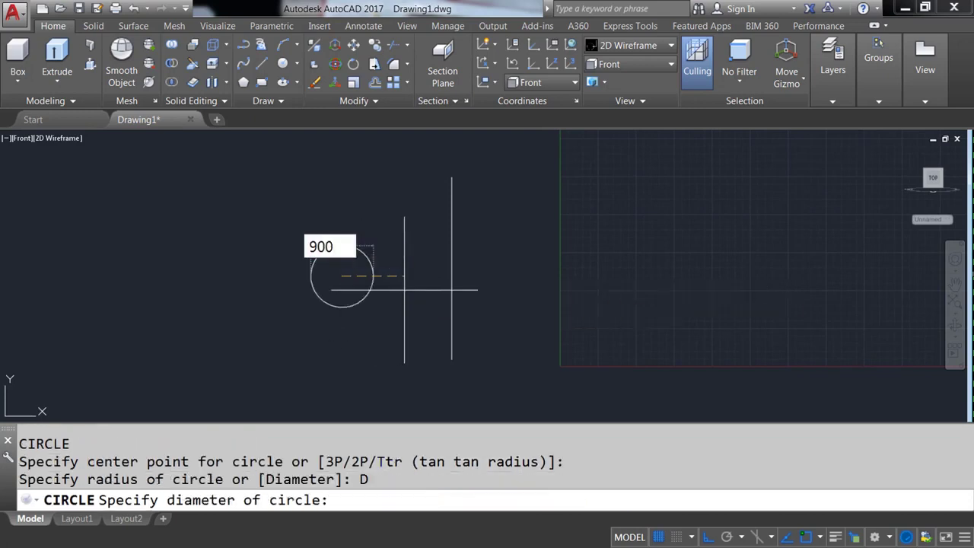
pyautogui.press('Return')
pyautogui.write('C')
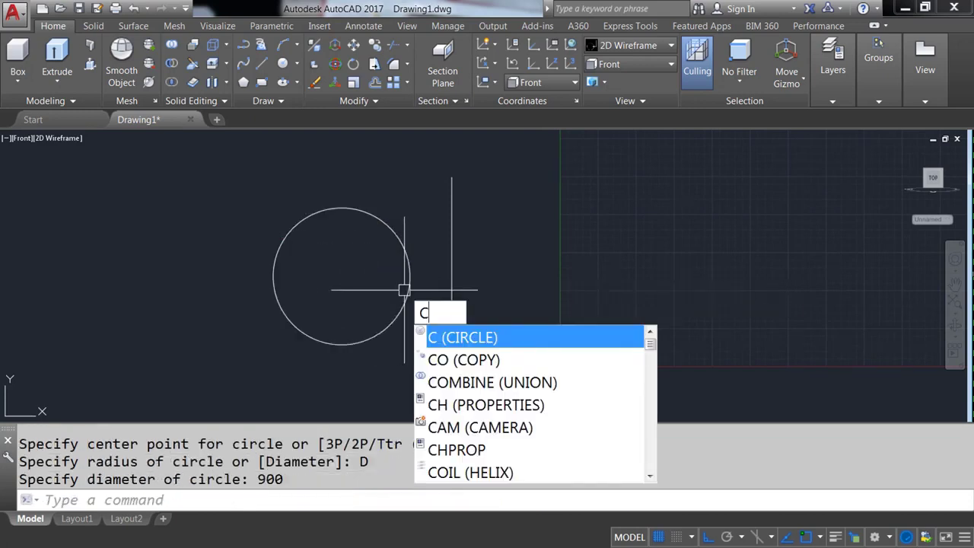
# Step: Draw a 550-diameter circle right of the axis
pyautogui.press('Return')
pyautogui.click(508, 259)
pyautogui.write('D')
pyautogui.press('Return')
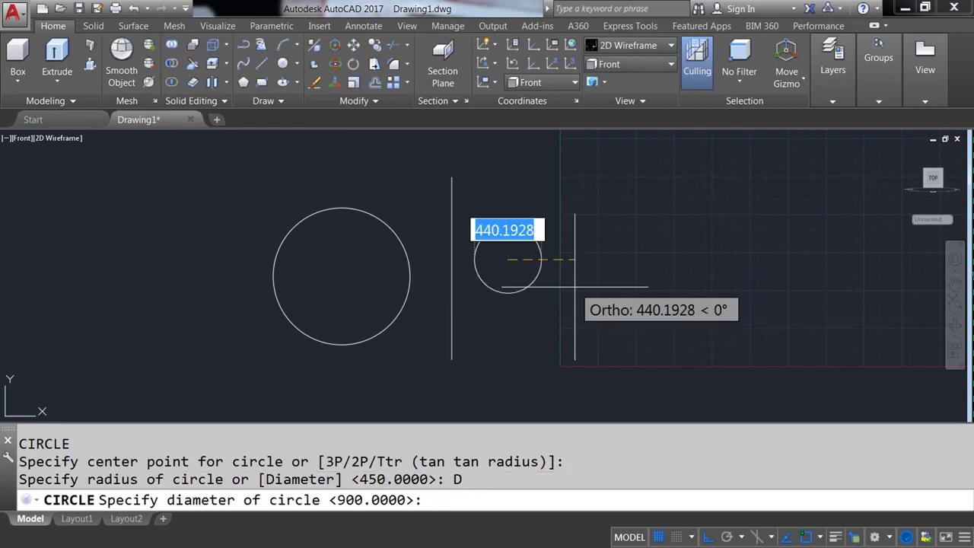
pyautogui.write('550')
pyautogui.press('Return')
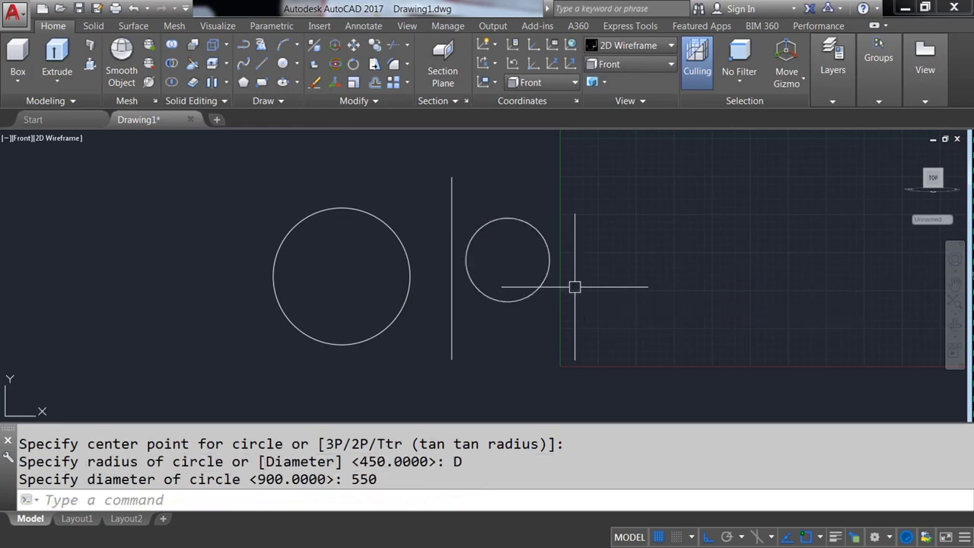
# Step: Move the 550 circle so its centre sits on the vertical axis
pyautogui.write('M')
pyautogui.press('Return')
pyautogui.click(541, 284)
pyautogui.press('Return')
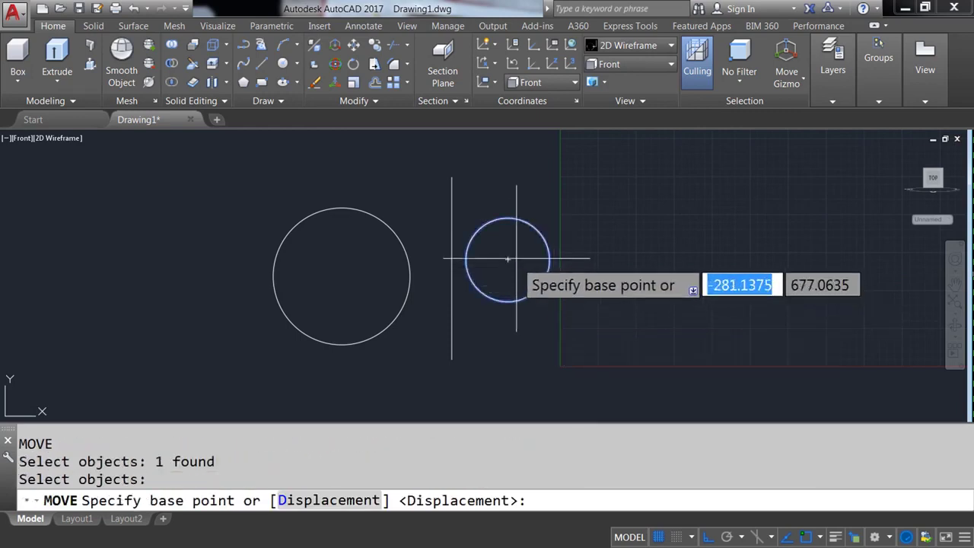
pyautogui.click(508, 218)
pyautogui.click(452, 178)
# Step: Rest the 900 circle's bottom on the axis's lower end and begin a base line there
pyautogui.write('M')
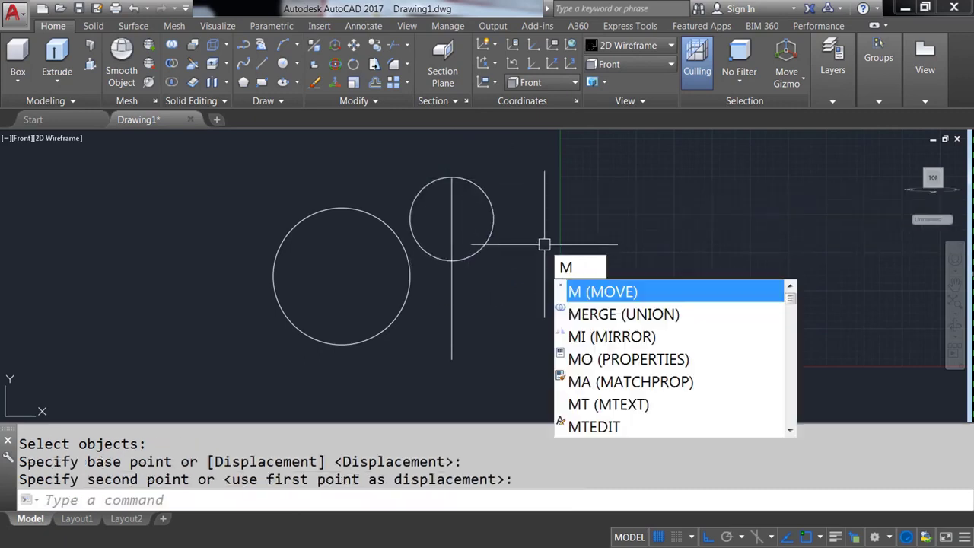
pyautogui.press('Return')
pyautogui.click(408, 308)
pyautogui.press('Return')
pyautogui.click(342, 345)
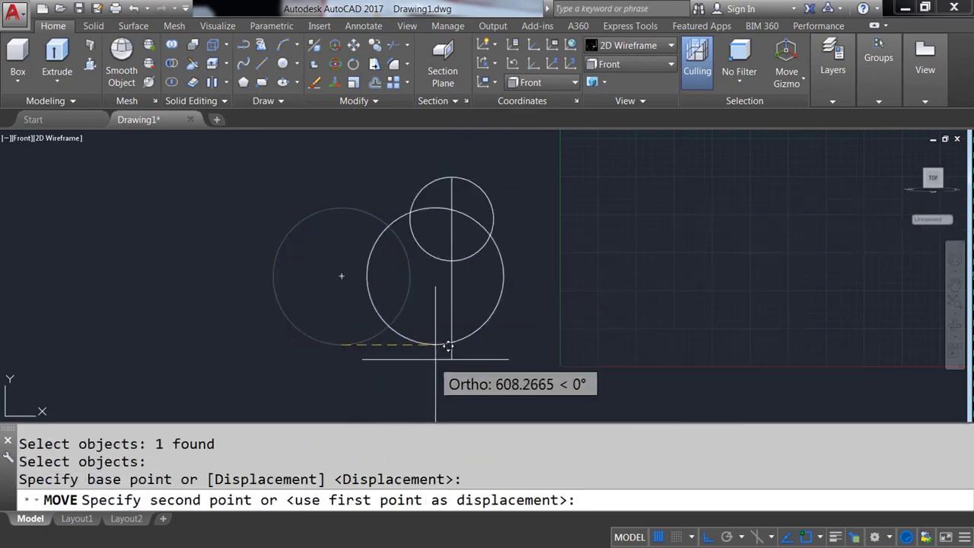
pyautogui.click(452, 358)
pyautogui.write('L')
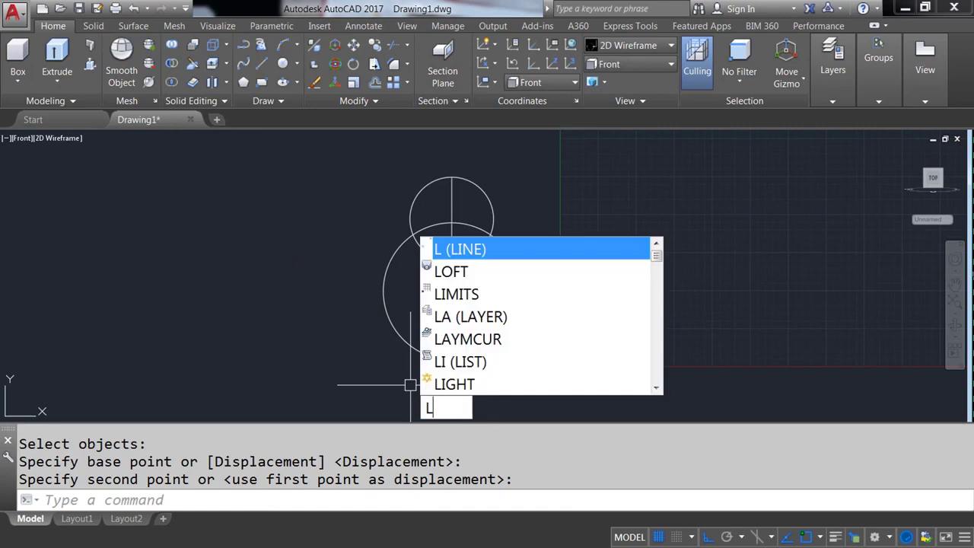
pyautogui.press('Return')
pyautogui.click(452, 358)
# Step: Finish the base line extending right from the axis
pyautogui.click(549, 362)
pyautogui.press('Return')
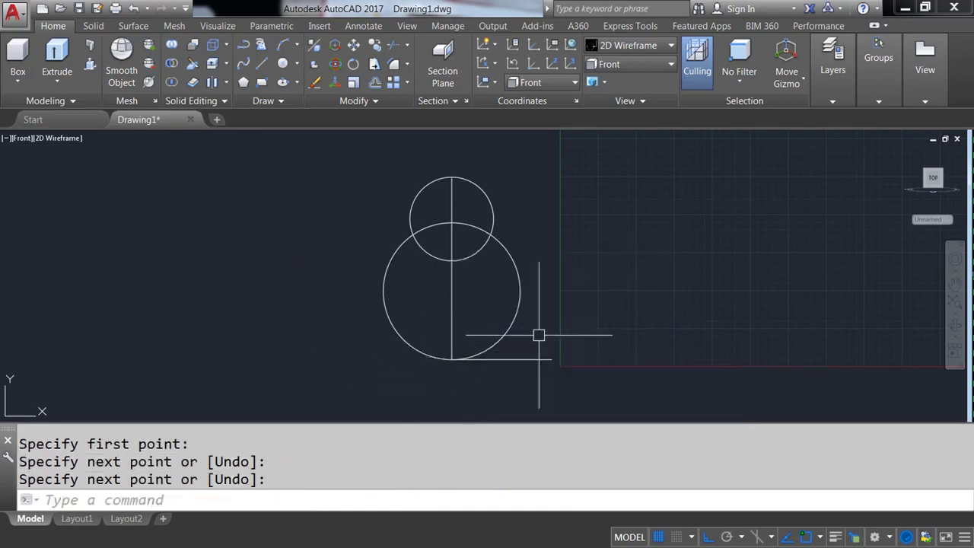
pyautogui.moveTo(539, 302); pyautogui.dragTo(493, 325, button='middle')
pyautogui.scroll(2, 490, 346)
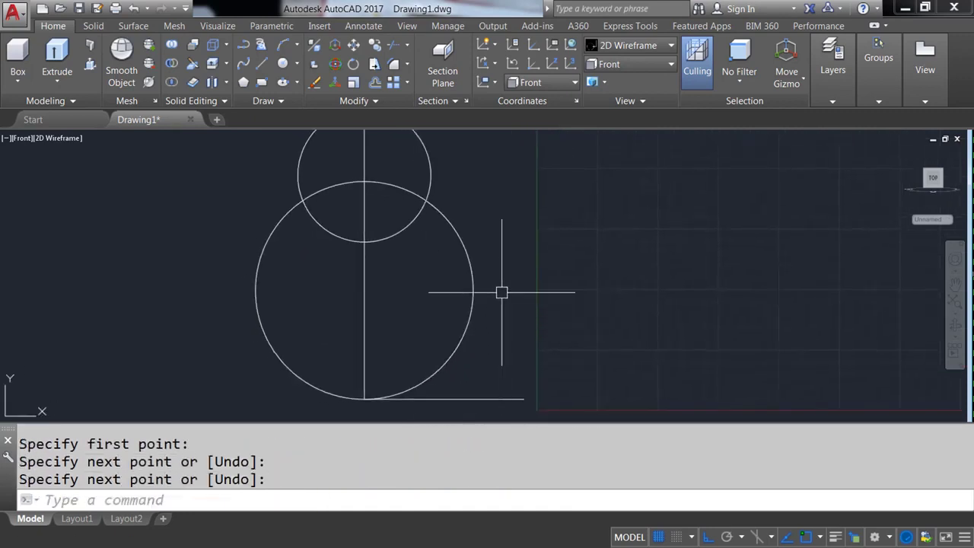
# Step: Offset the base line 459.8 up to the large circle's middle
pyautogui.write('O')
pyautogui.press('Return')
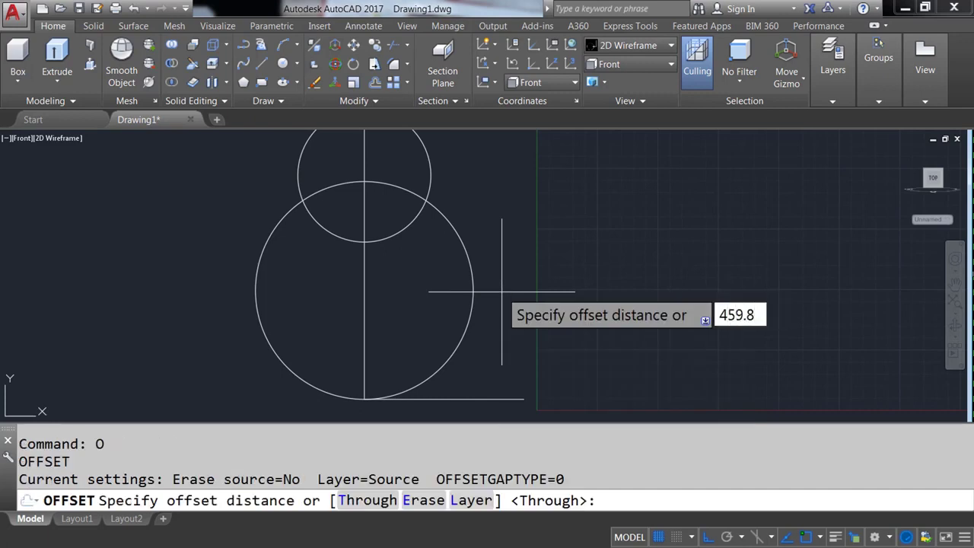
pyautogui.press('Return')
pyautogui.click(505, 398)
pyautogui.click(505, 320)
pyautogui.press('Return')
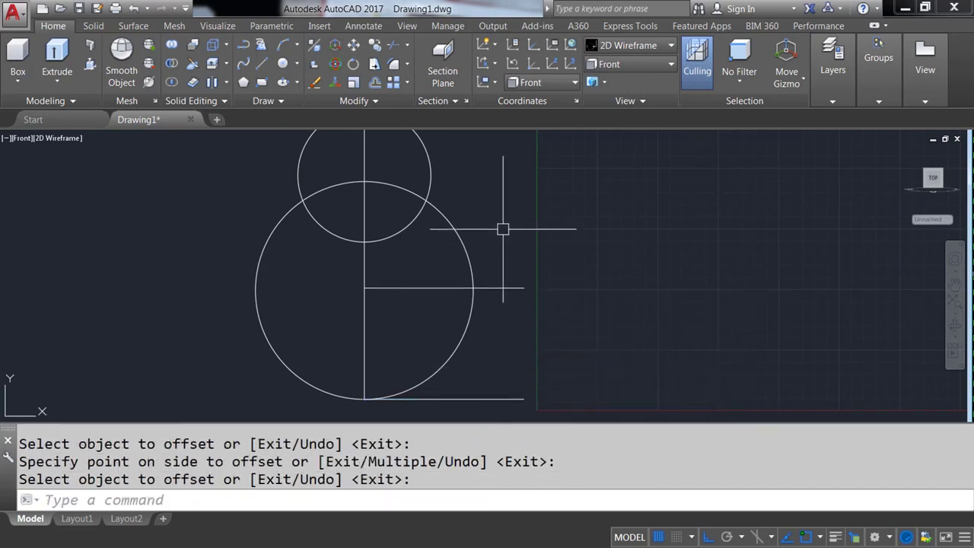
# Step: Offset the middle guide line 336.7 upward
pyautogui.write('O')
pyautogui.press('Return')
pyautogui.write('336.7')
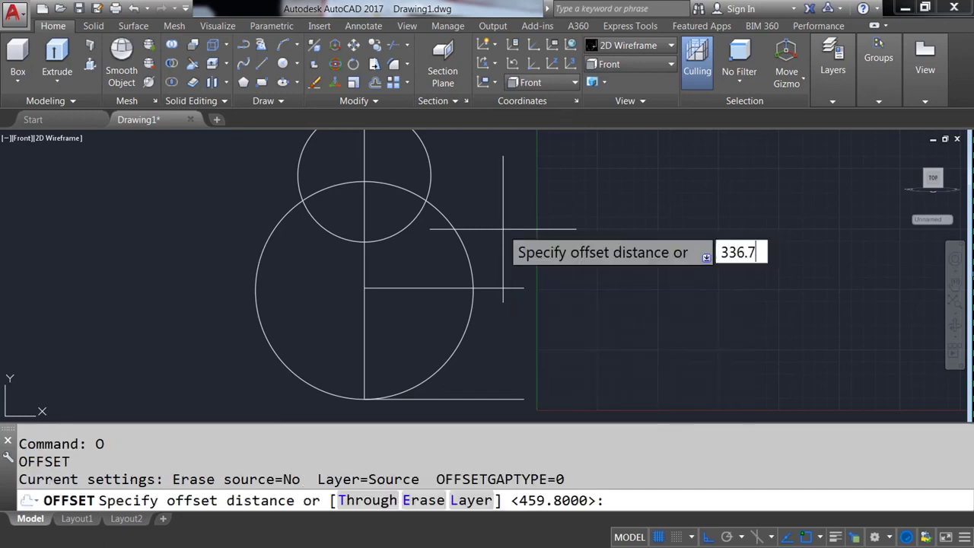
pyautogui.press('Return')
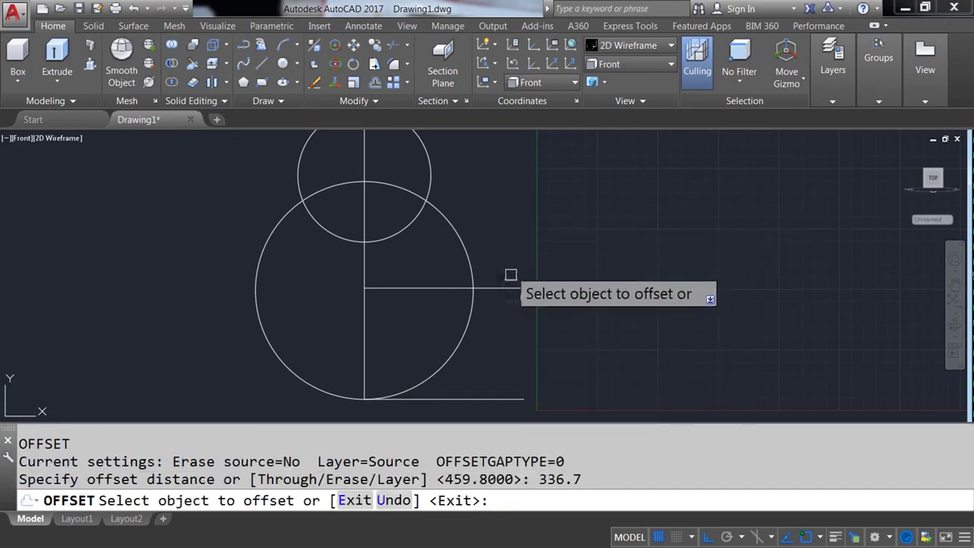
pyautogui.click(511, 287)
pyautogui.click(514, 261)
pyautogui.moveTo(514, 261); pyautogui.dragTo(510, 289, button='middle')
# Step: Offset the upper guide line another 304.8 upward
pyautogui.write('O')
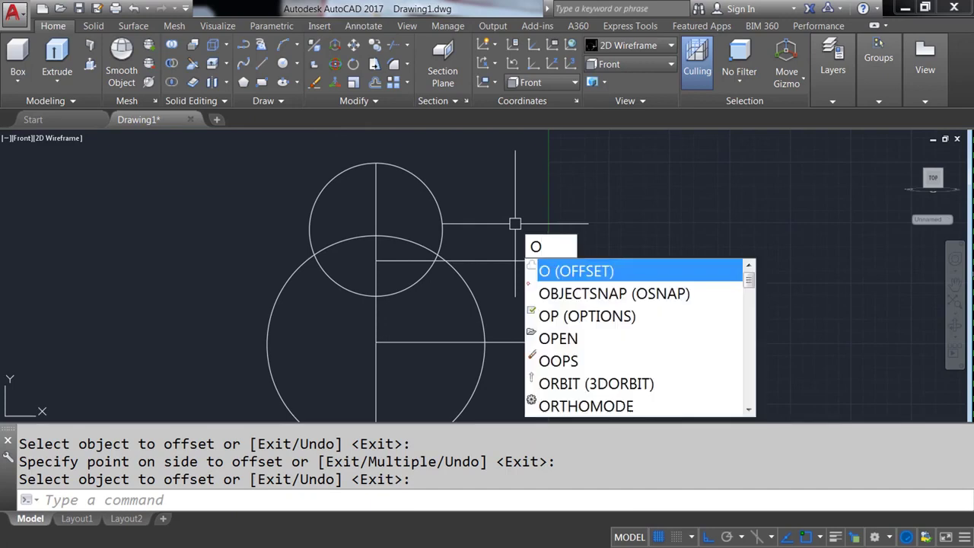
pyautogui.press('Return')
pyautogui.write('304.8')
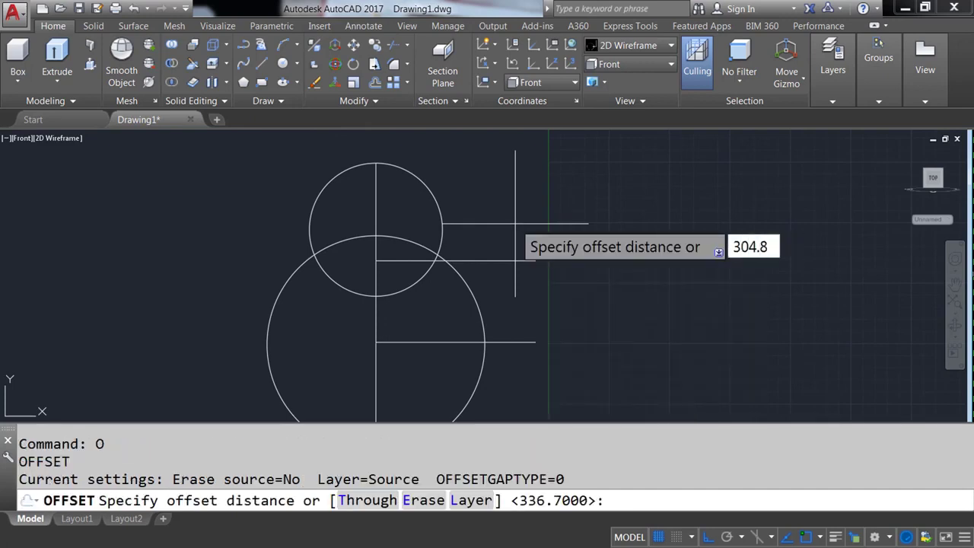
pyautogui.press('Return')
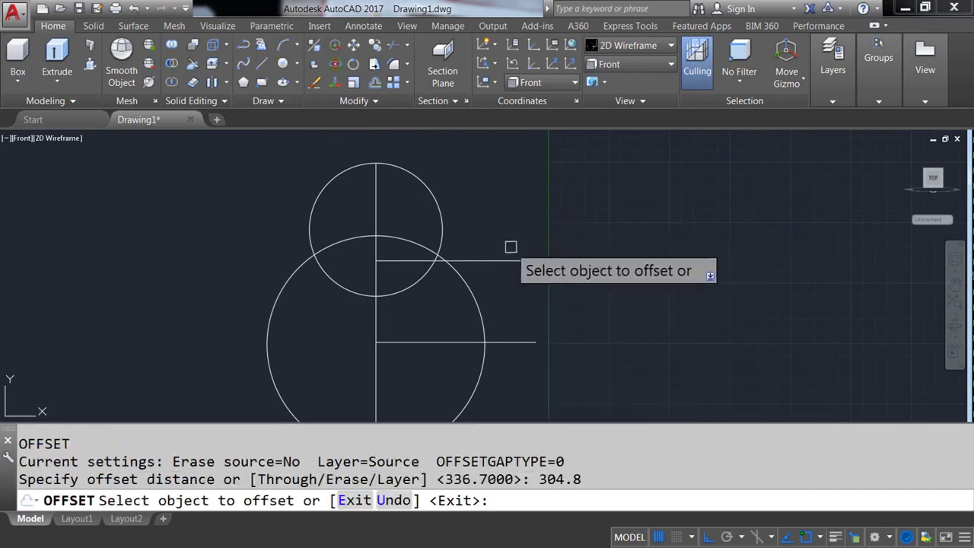
pyautogui.click(510, 260)
pyautogui.click(507, 218)
pyautogui.press('Return')
pyautogui.scroll(2, 431, 275)
pyautogui.scroll(2, 431, 275)
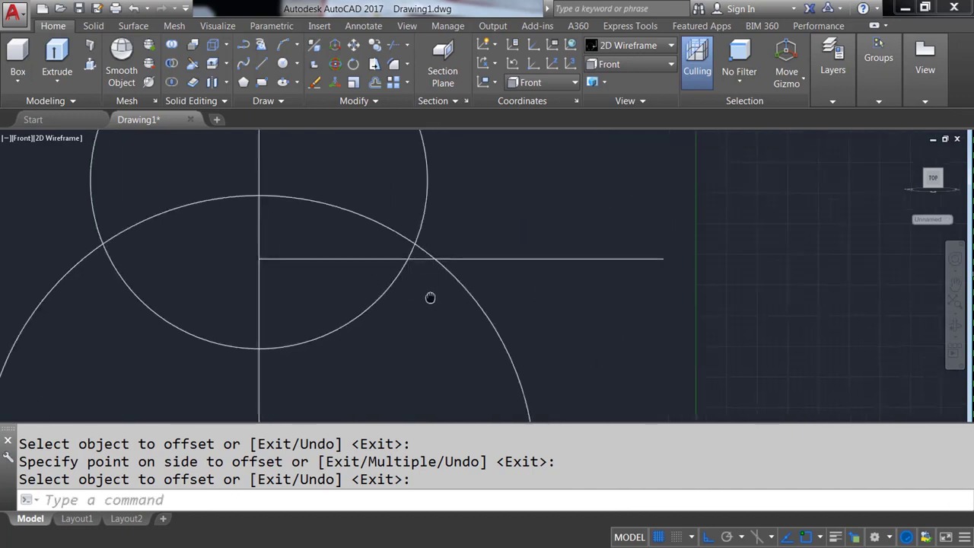
# Step: Draw a 387.3-long horizontal line from the axis, then erase the stray line
pyautogui.write('L')
pyautogui.press('Return')
pyautogui.click(259, 259)
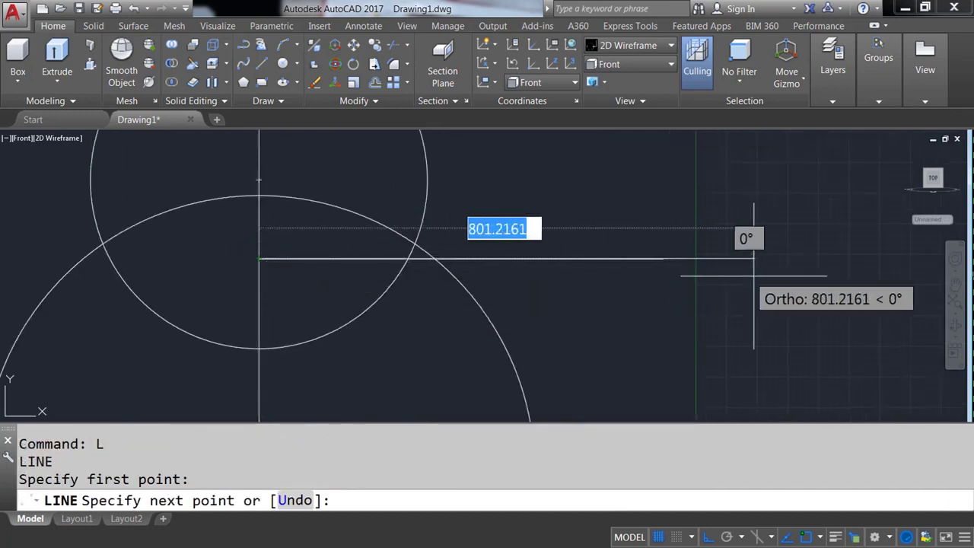
pyautogui.write('387.3')
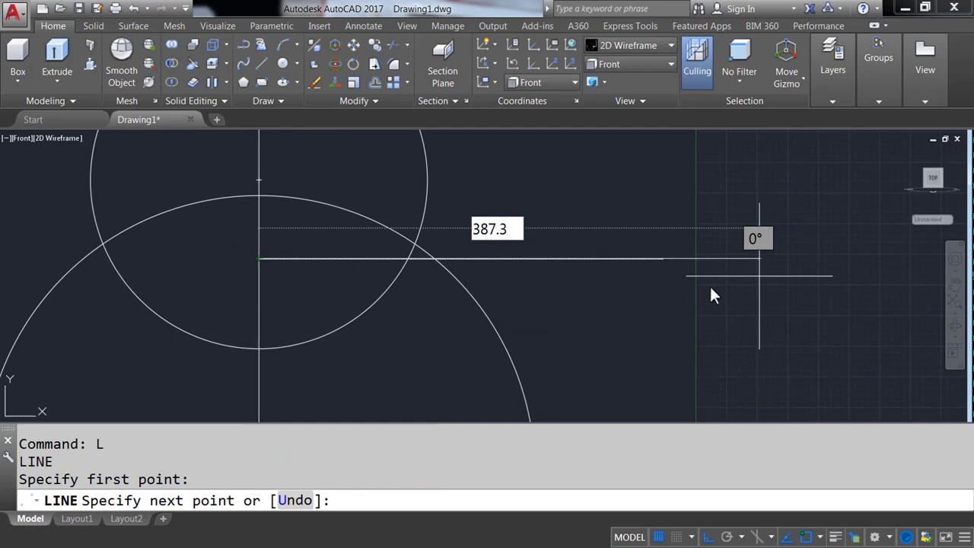
pyautogui.press('Return')
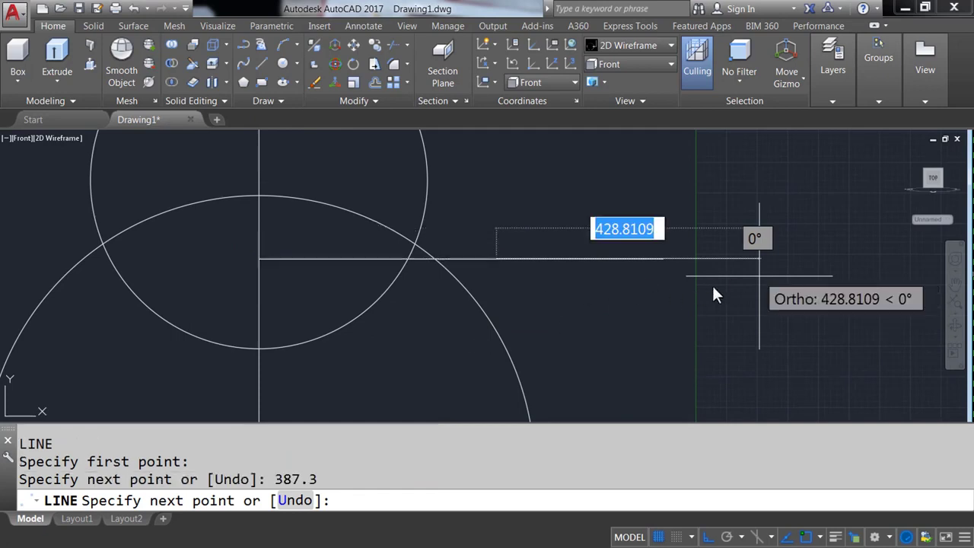
pyautogui.press('Return')
pyautogui.press('Delete')
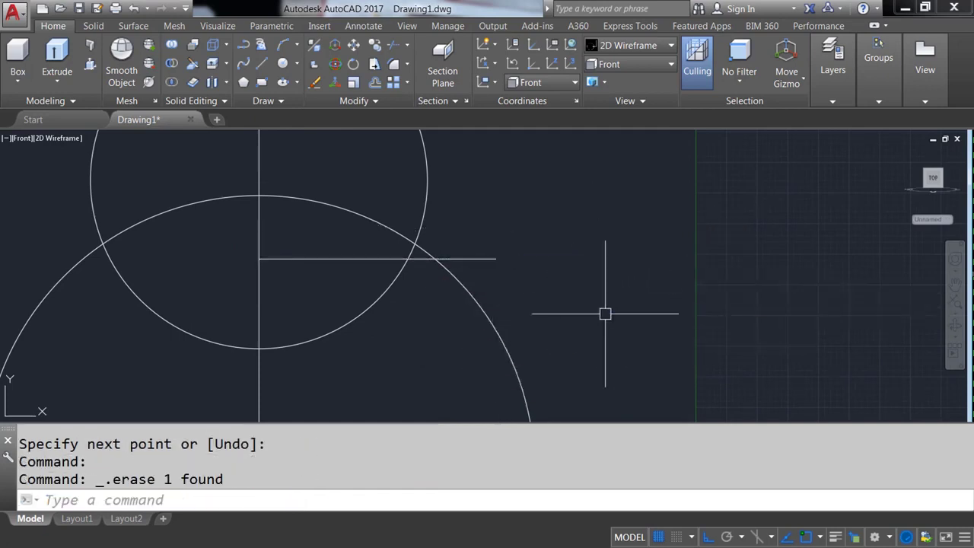
pyautogui.scroll(-2, 596, 287)
pyautogui.moveTo(595, 284); pyautogui.dragTo(537, 294, button='middle')
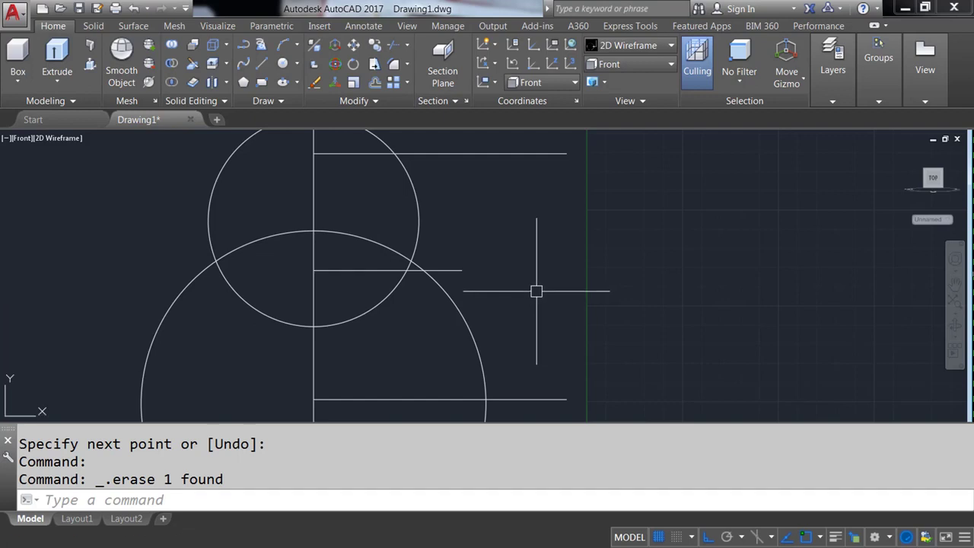
# Step: Draw a 3-point arc connecting the two circles
pyautogui.write('ARC')
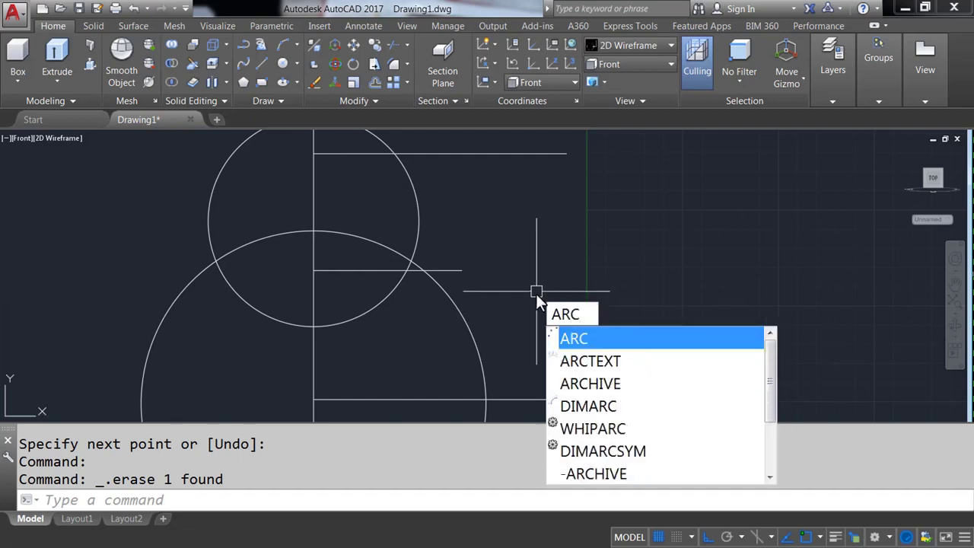
pyautogui.press('Return')
pyautogui.click(462, 398)
pyautogui.click(462, 271)
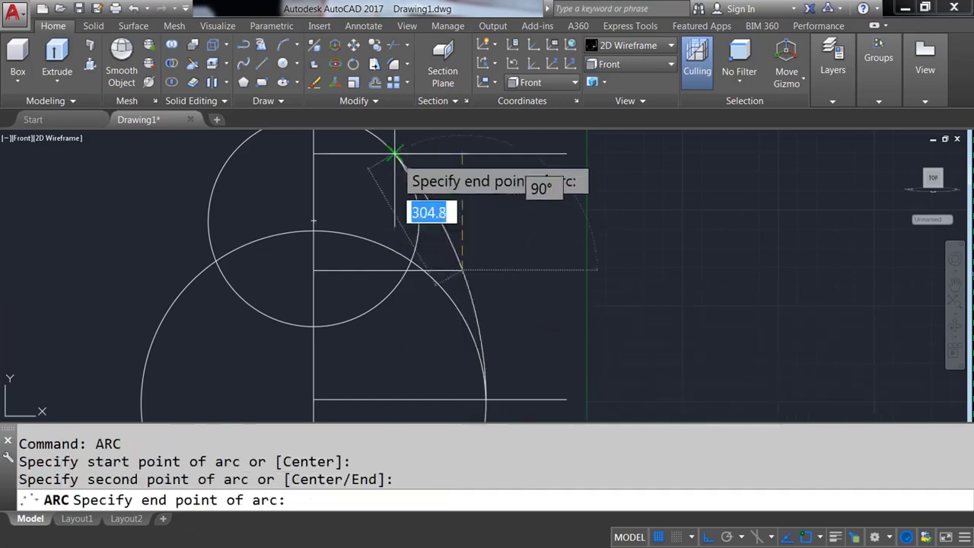
pyautogui.click(395, 155)
# Step: Delete the three horizontal guide lines
pyautogui.scroll(-2, 489, 235)
pyautogui.click(571, 423)
pyautogui.click(522, 185)
pyautogui.scroll(1, 430, 264)
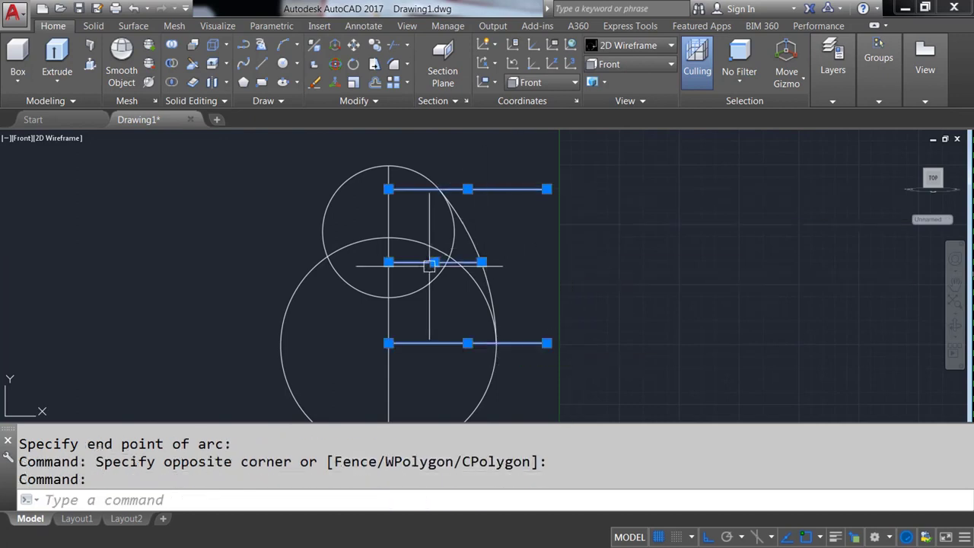
pyautogui.press('Delete')
pyautogui.moveTo(413, 309); pyautogui.dragTo(507, 282, button='middle')
pyautogui.write('TR')
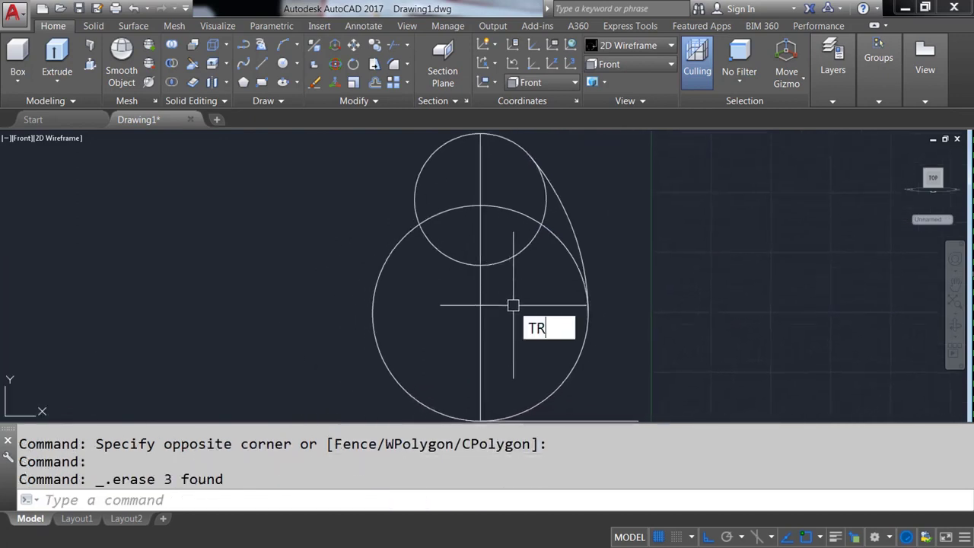
# Step: Trim away the large circle's left half and leftover arc pieces
pyautogui.press('Return')
pyautogui.press('Return')
pyautogui.scroll(-2, 511, 304)
pyautogui.click(455, 361)
pyautogui.scroll(1, 473, 248)
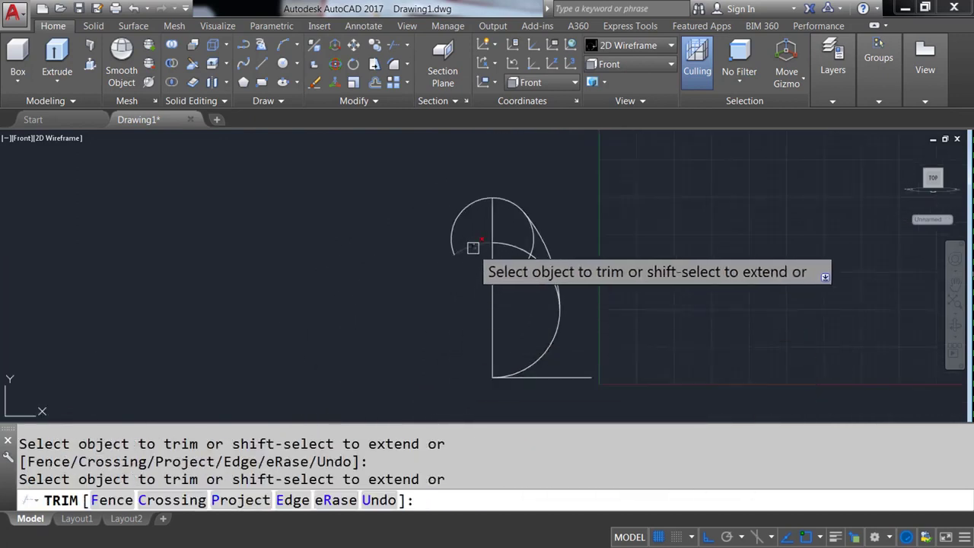
pyautogui.click(453, 220)
pyautogui.click(528, 241)
pyautogui.press('Return')
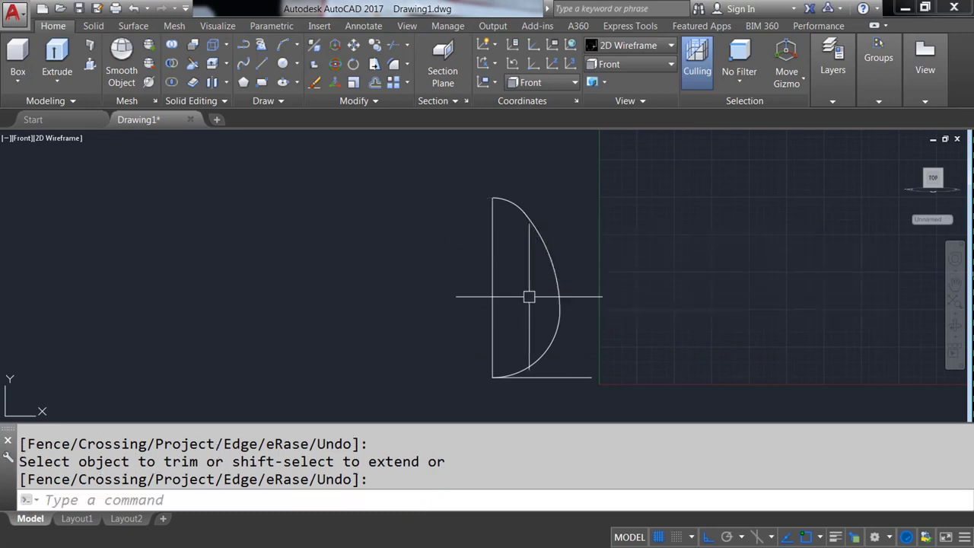
# Step: Stretch the line piece's endpoint at the arc junction using grips
pyautogui.scroll(2, 540, 206)
pyautogui.scroll(2, 518, 289)
pyautogui.click(518, 290)
pyautogui.scroll(1, 482, 231)
pyautogui.scroll(1, 491, 257)
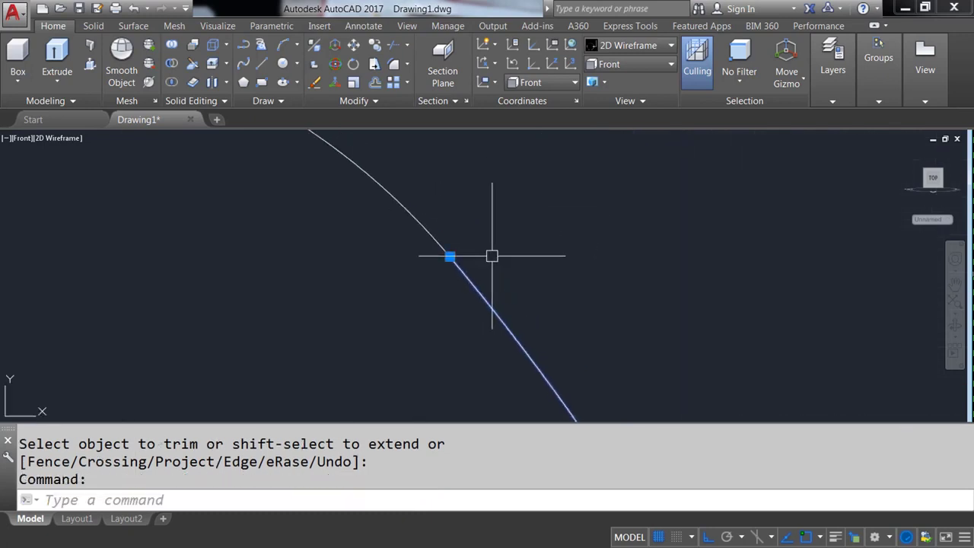
pyautogui.click(450, 256)
pyautogui.click(641, 256)
pyautogui.click(642, 257)
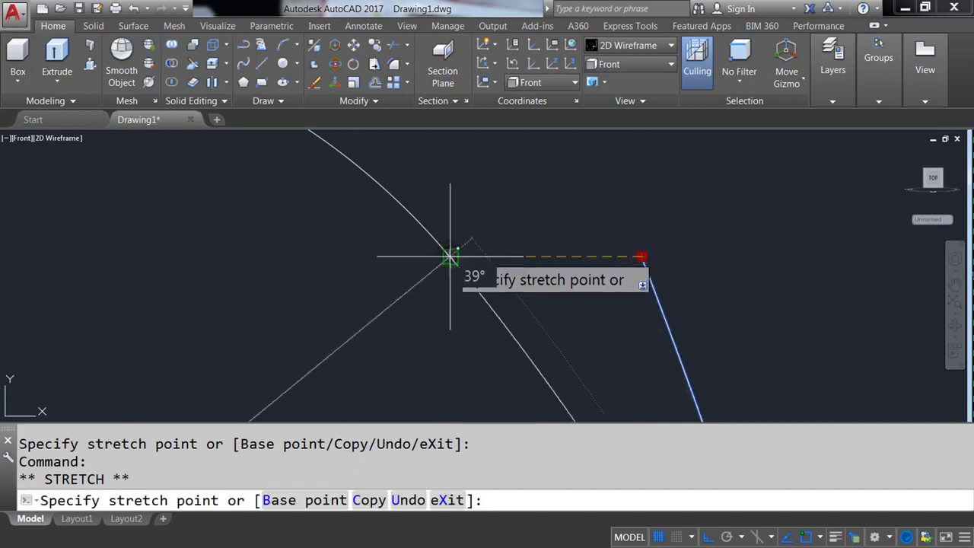
pyautogui.click(450, 256)
pyautogui.scroll(-4, 495, 315)
pyautogui.scroll(4, 515, 300)
# Step: Reposition the arc's endpoint at the junction with its grip
pyautogui.click(515, 290)
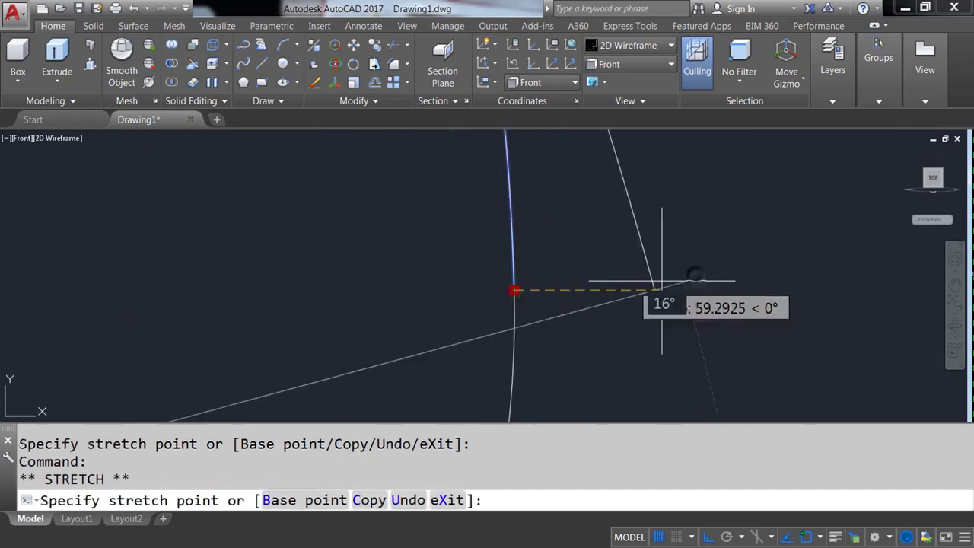
pyautogui.click(693, 290)
pyautogui.click(694, 290)
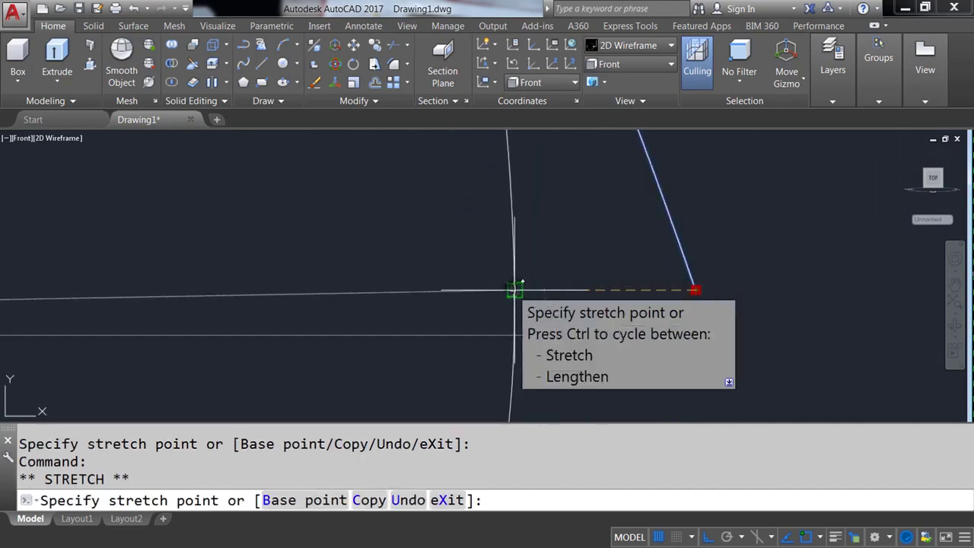
pyautogui.press('Escape')
pyautogui.scroll(-3, 479, 290)
pyautogui.moveTo(381, 281); pyautogui.dragTo(489, 297, button='middle')
pyautogui.write('BPO')
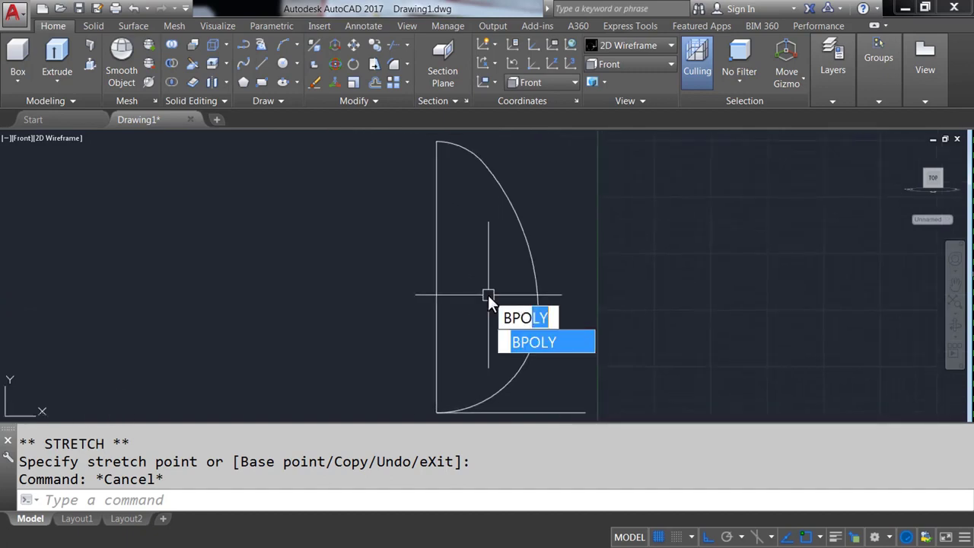
pyautogui.press('Return')
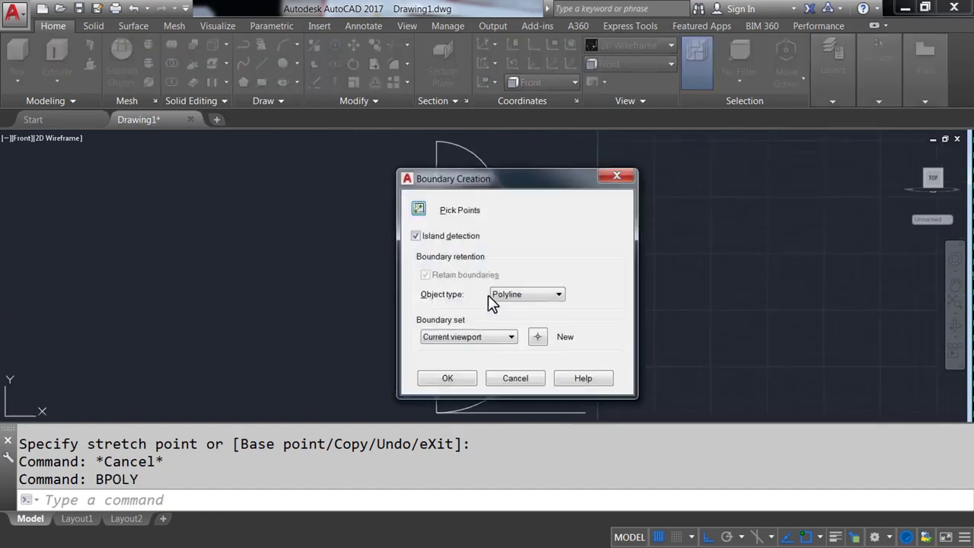
# Step: Create a boundary polyline by picking a point inside the half-egg profile
pyautogui.click(421, 211)
pyautogui.click(468, 263)
pyautogui.press('Return')
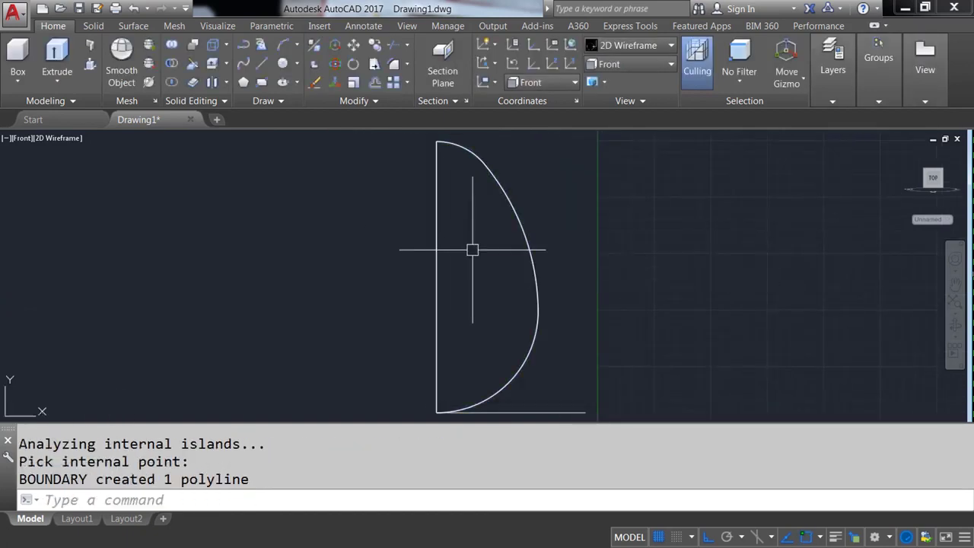
# Step: Move the new boundary outline 1000 units to the right
pyautogui.write('M')
pyautogui.press('Return')
pyautogui.click(437, 233)
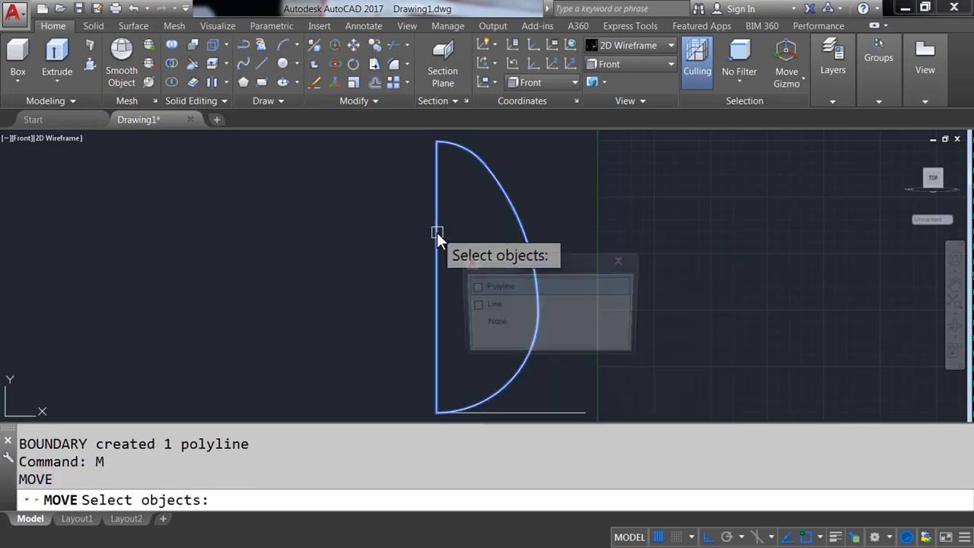
pyautogui.click(497, 287)
pyautogui.press('Return')
pyautogui.click(479, 282)
pyautogui.write('1000')
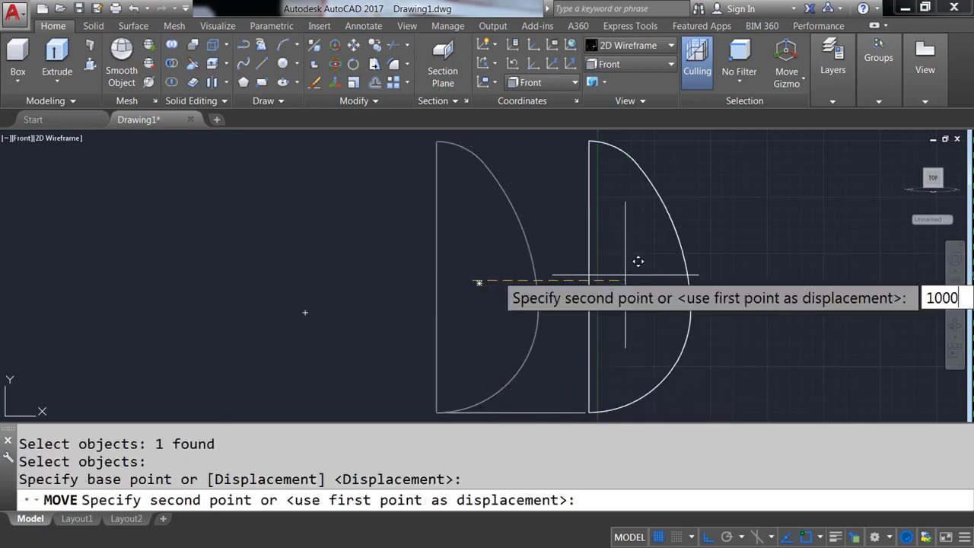
pyautogui.press('Return')
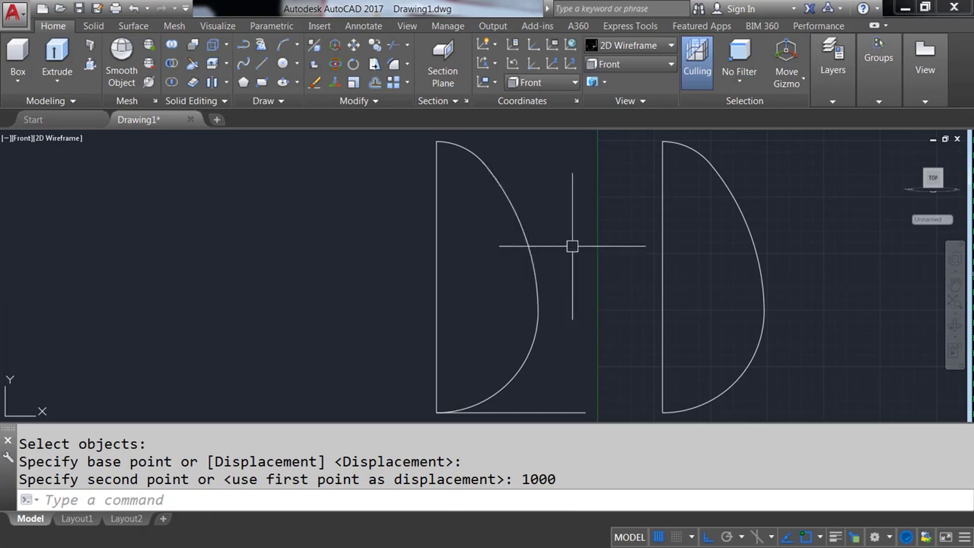
pyautogui.write('JOIN')
# Step: Join the original profile's three pieces into one polyline
pyautogui.press('Return')
pyautogui.click(529, 342)
pyautogui.click(483, 163)
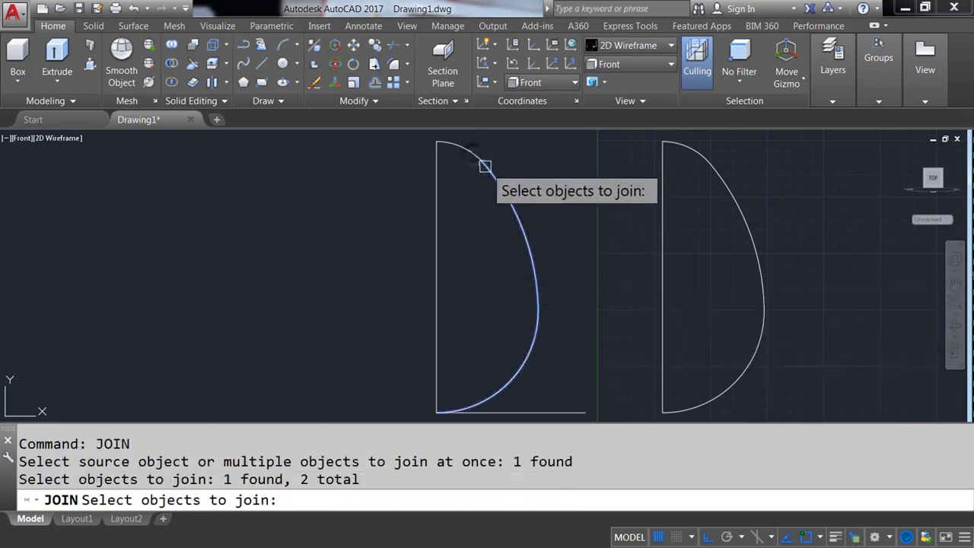
pyautogui.click(472, 152)
pyautogui.press('Return')
pyautogui.click(472, 155)
pyautogui.press('Escape')
pyautogui.moveTo(557, 176)
pyautogui.mouseDown(button='middle')
pyautogui.moveTo(552, 246)
pyautogui.moveTo(469, 256)
pyautogui.mouseUp(button='middle')
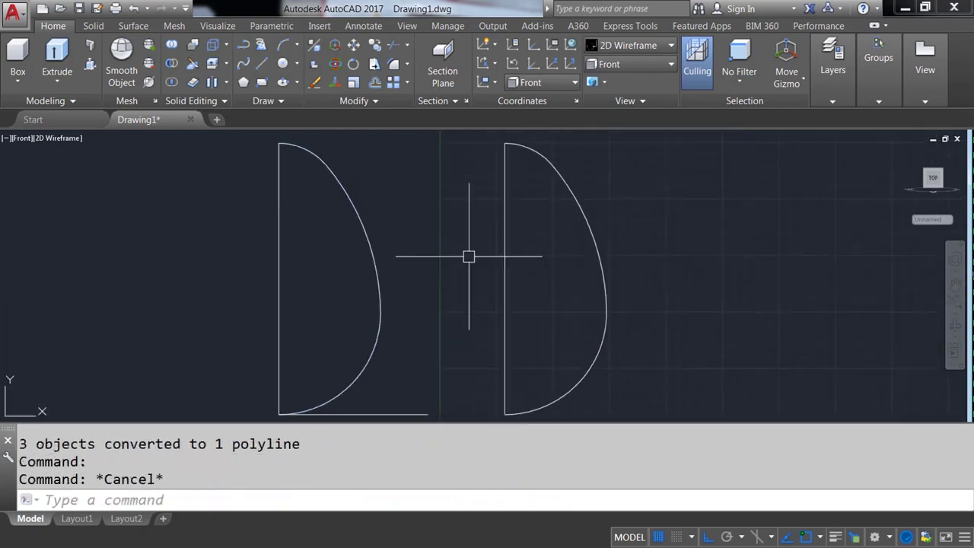
pyautogui.write('VOLVE')
pyautogui.press('Return')
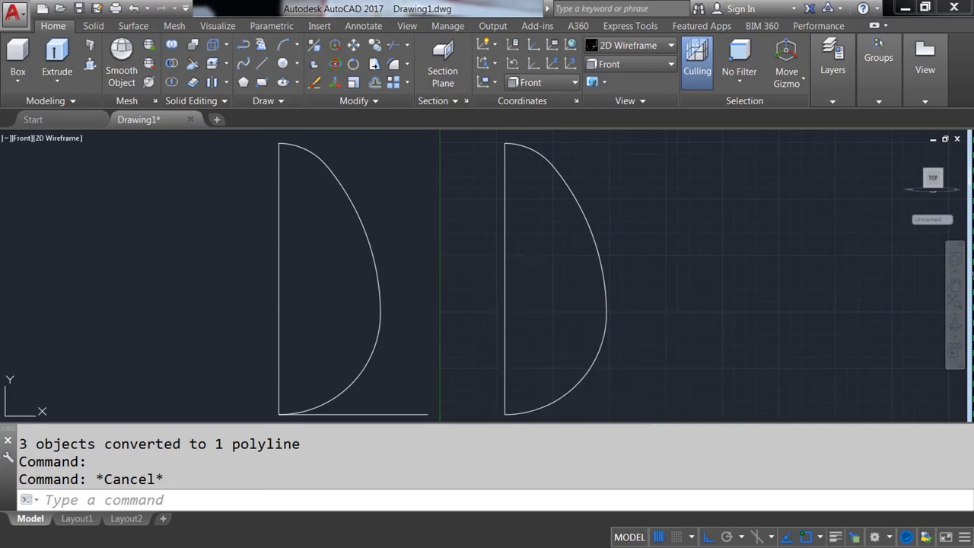
# Step: Revolve the right-hand half-egg profile a full 360° about its straight edge
pyautogui.click(504, 279)
pyautogui.press('Return')
pyautogui.click(504, 415)
pyautogui.click(504, 145)
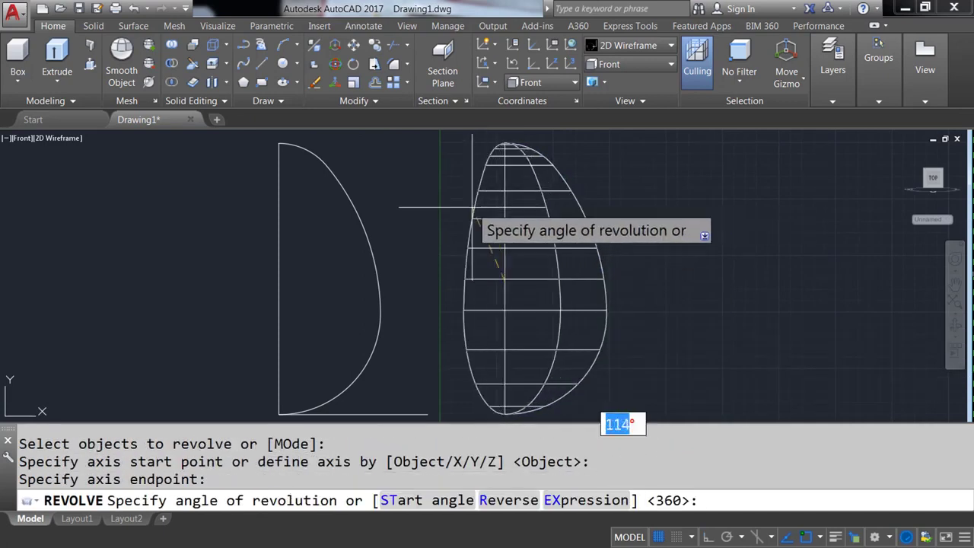
pyautogui.press('Return')
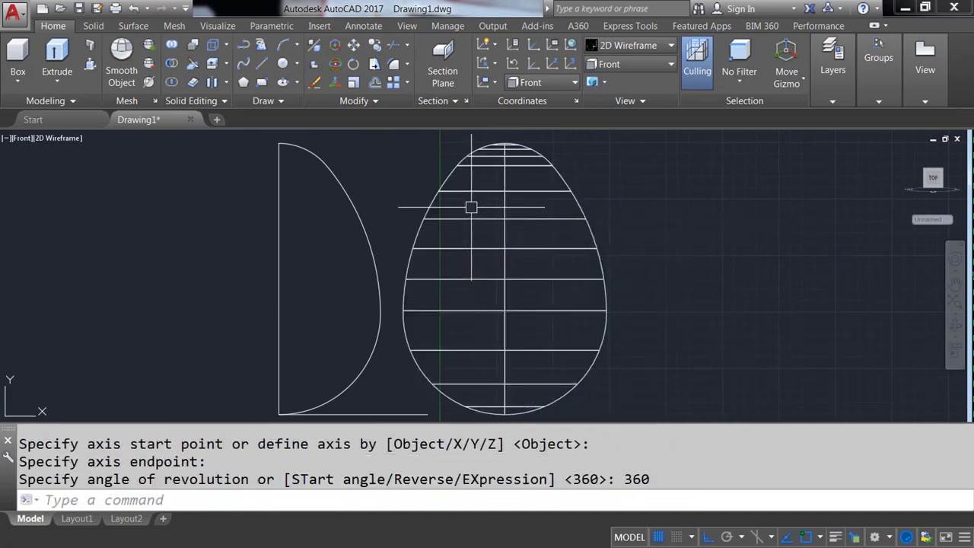
# Step: Check the egg from the Top view in Shaded style, orbiting to see it in 3D
pyautogui.click(631, 64)
pyautogui.click(601, 82)
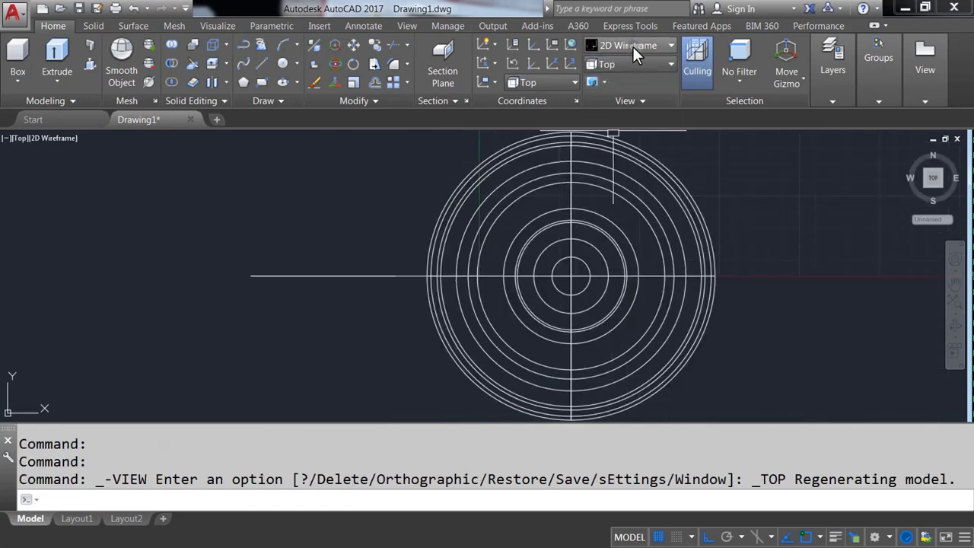
pyautogui.click(634, 46)
pyautogui.click(626, 91)
pyautogui.scroll(-3, 557, 342)
pyautogui.moveTo(556, 342)
pyautogui.keyDown('shift'); pyautogui.mouseDown(button='middle')
pyautogui.moveTo(543, 270)
pyautogui.moveTo(571, 327)
pyautogui.moveTo(518, 203)
pyautogui.moveTo(402, 266)
pyautogui.moveTo(387, 383)
pyautogui.moveTo(597, 309)
pyautogui.moveTo(681, 263)
pyautogui.moveTo(577, 337)
pyautogui.mouseUp(button='middle'); pyautogui.keyUp('shift')
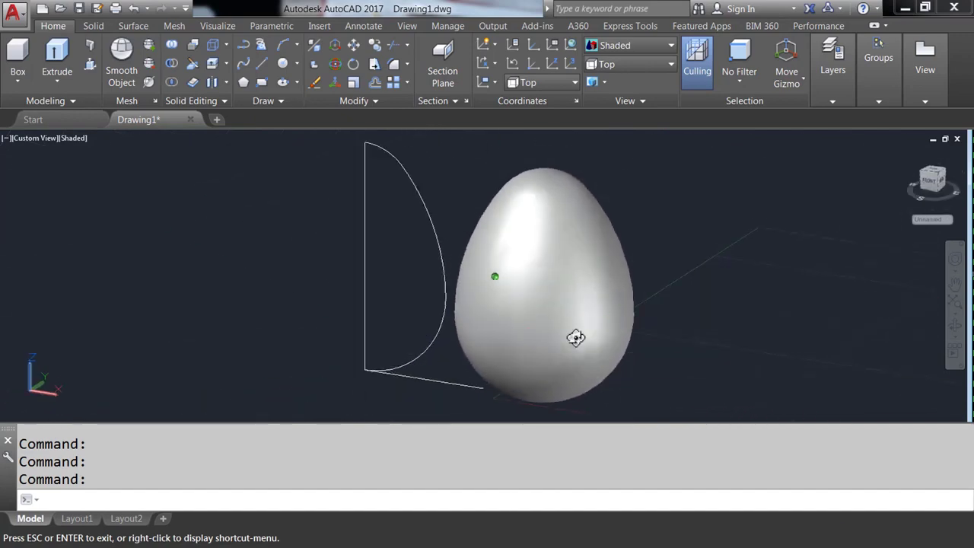
# Step: Return to 2D Wireframe in the Front view and start a LINE
pyautogui.click(636, 47)
pyautogui.click(612, 78)
pyautogui.click(631, 64)
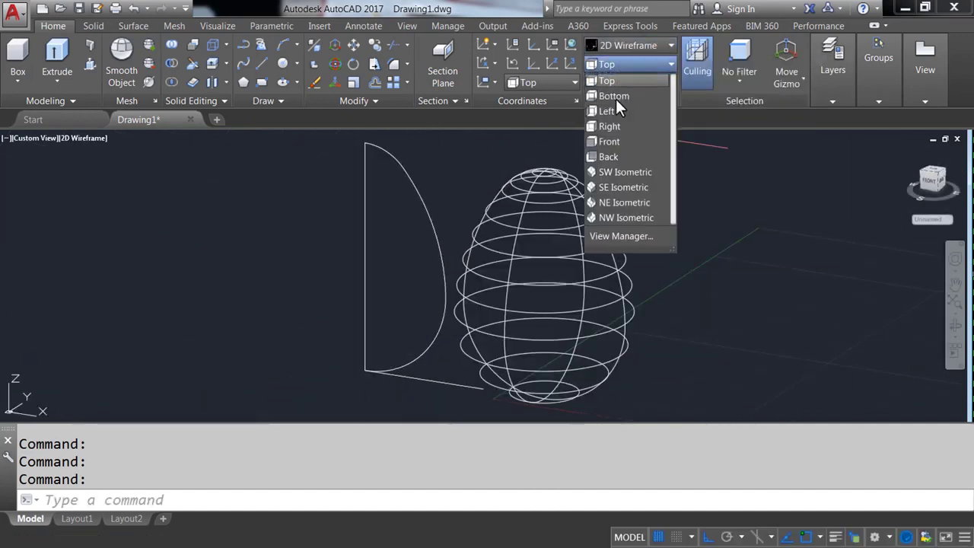
pyautogui.click(602, 142)
pyautogui.moveTo(357, 272); pyautogui.dragTo(506, 275, button='middle')
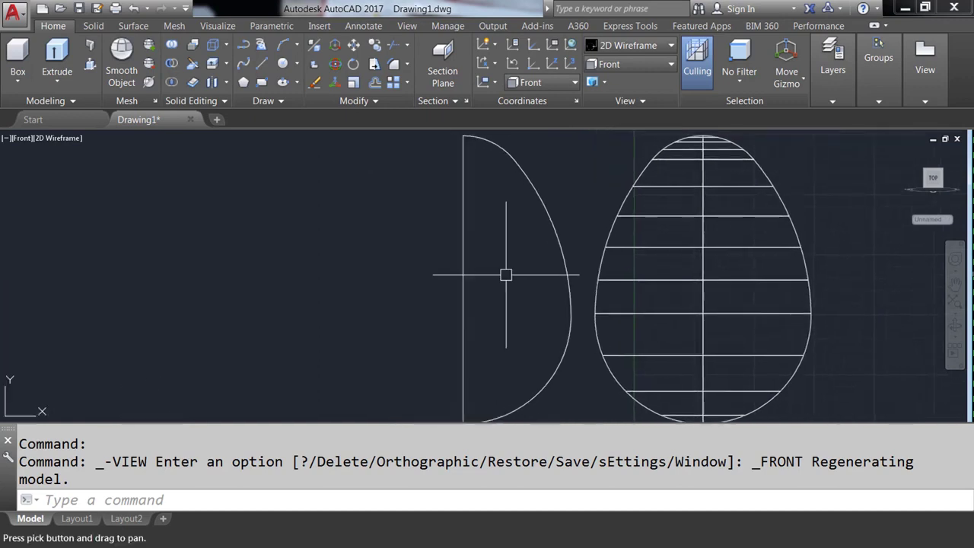
pyautogui.write('L')
pyautogui.press('Return')
# Step: Draw a 25-unit vertical line from the top of the left arc
pyautogui.moveTo(467, 211); pyautogui.dragTo(476, 327, button='middle')
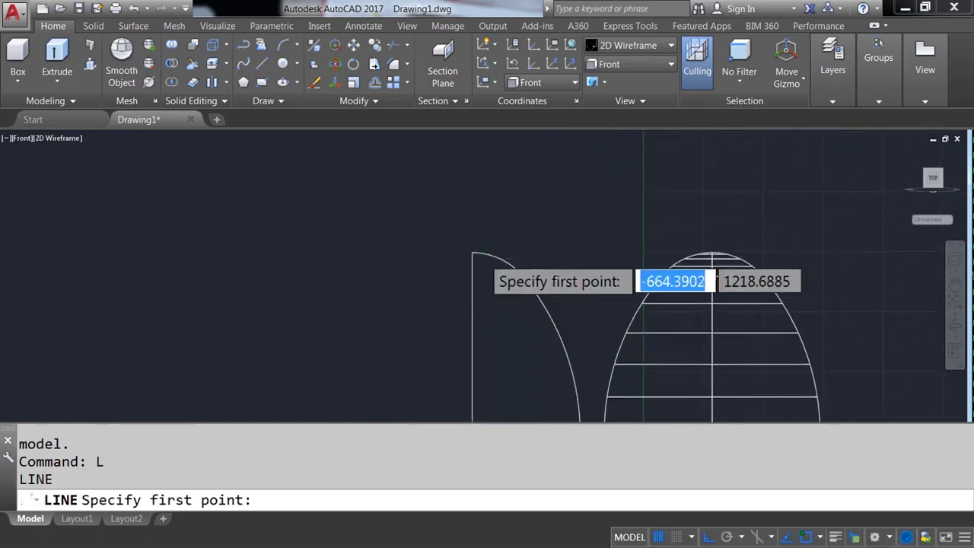
pyautogui.scroll(5, 491, 262)
pyautogui.click(414, 228)
pyautogui.write('25')
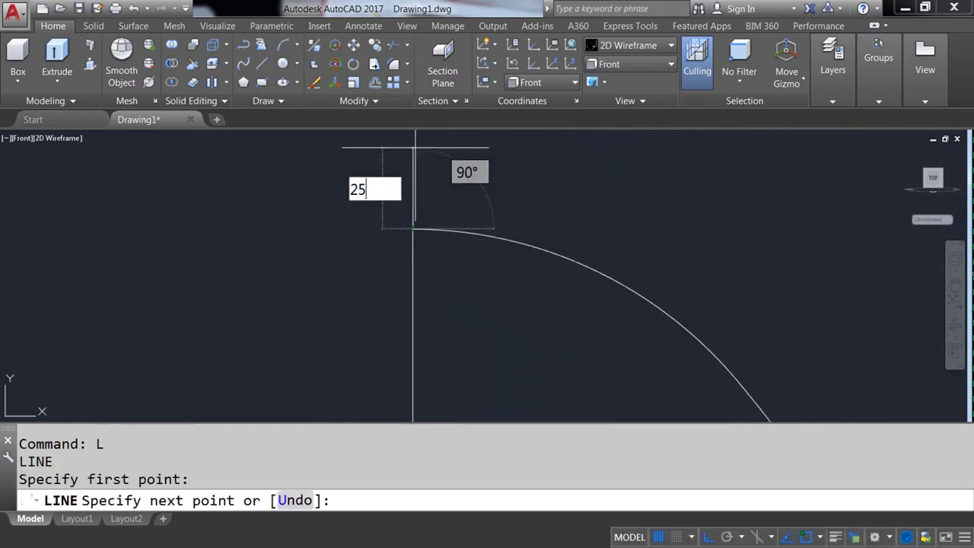
pyautogui.press('Return')
# Step: Offset the vertical line 7.5 units to both its right and left
pyautogui.moveTo(413, 148); pyautogui.dragTo(437, 211, button='middle')
pyautogui.scroll(3, 446, 246)
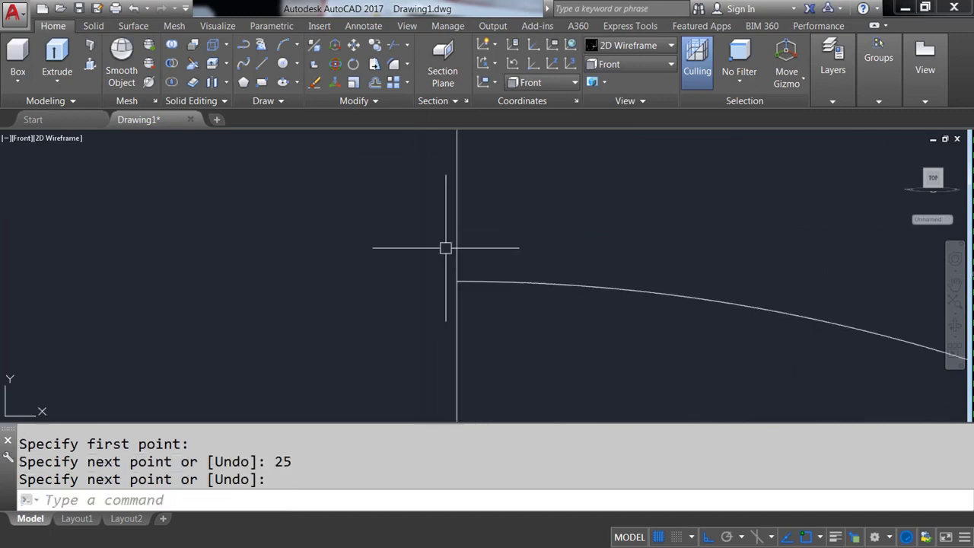
pyautogui.moveTo(446, 246); pyautogui.dragTo(413, 253, button='middle')
pyautogui.press('Return')
pyautogui.write('7')
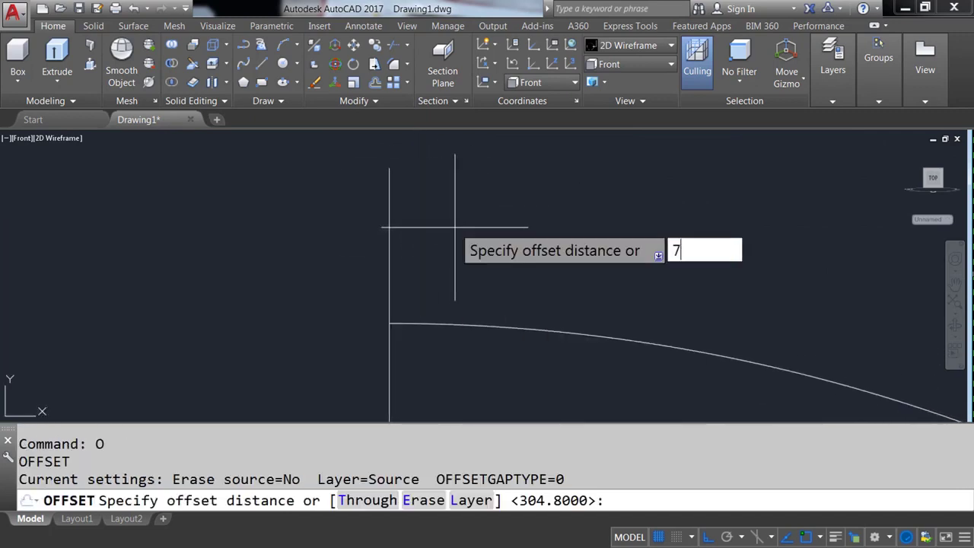
pyautogui.press('Return')
pyautogui.click(387, 202)
pyautogui.click(441, 228)
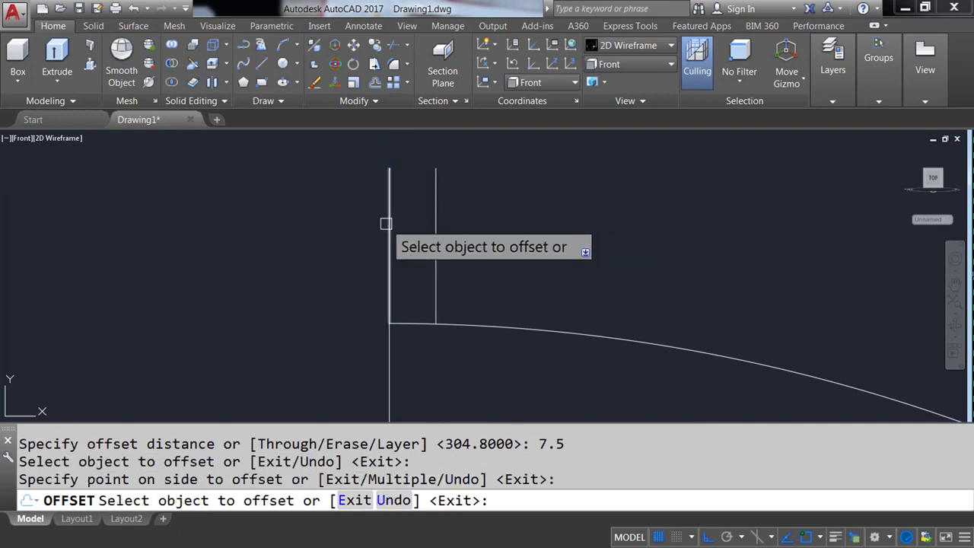
pyautogui.click(388, 221)
pyautogui.click(358, 229)
pyautogui.press('Return')
# Step: Offset the right vertical line 50 units further to the right
pyautogui.write('O')
pyautogui.press('Return')
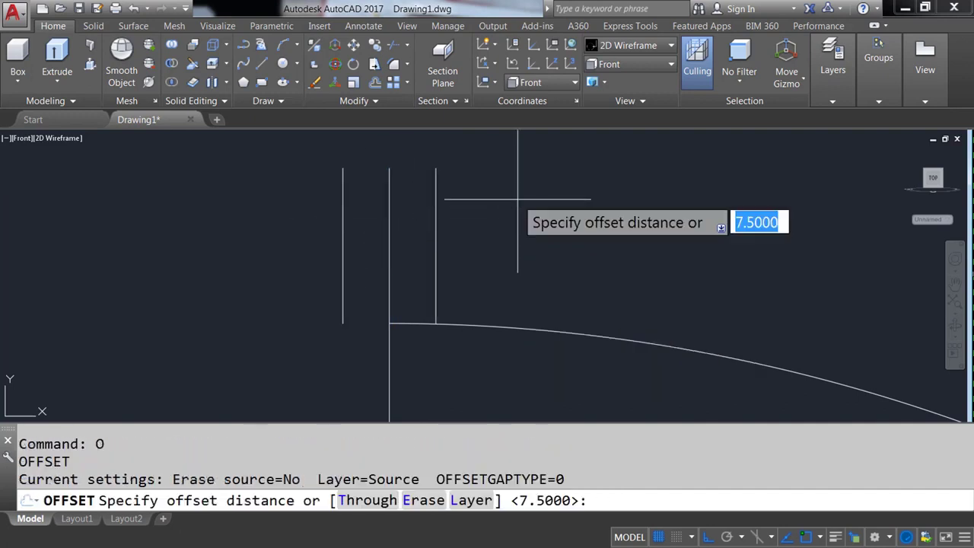
pyautogui.write('50')
pyautogui.press('Return')
pyautogui.click(435, 206)
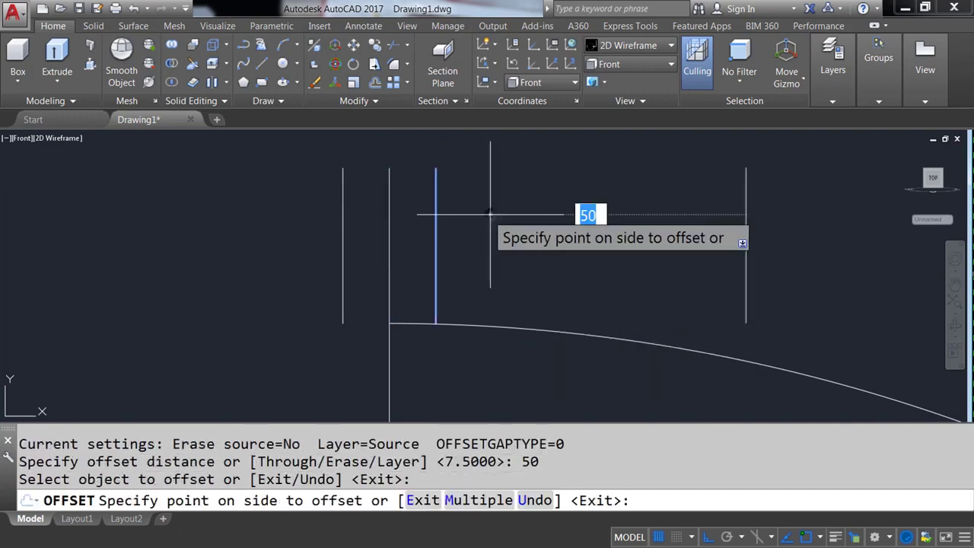
pyautogui.click(631, 285)
# Step: Extend the guide lines to the arc boundaries with EXTEND
pyautogui.moveTo(631, 285); pyautogui.dragTo(437, 244, button='middle')
pyautogui.write('EX')
pyautogui.press('Return')
pyautogui.press('Return')
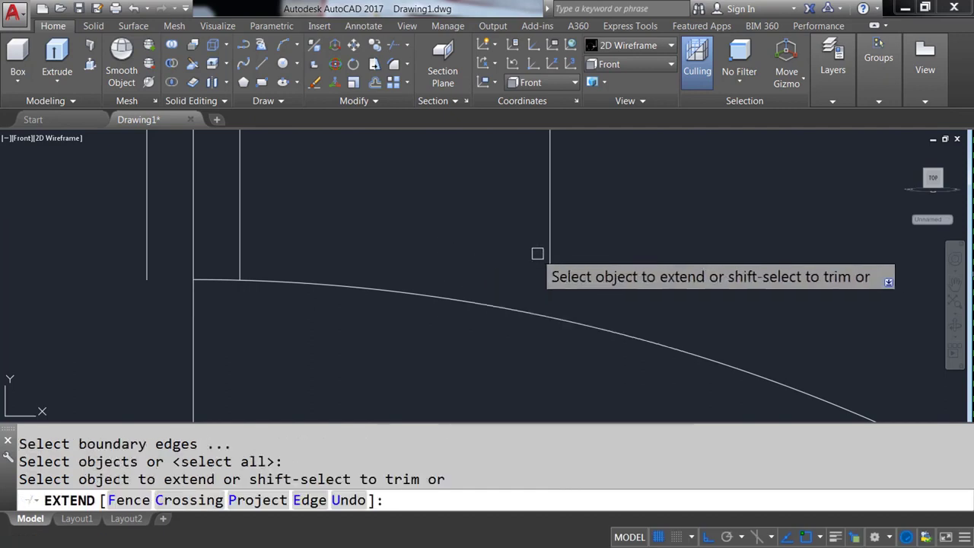
pyautogui.scroll(-3, 289, 243)
pyautogui.moveTo(552, 289)
pyautogui.mouseDown(button='middle')
pyautogui.moveTo(496, 266)
pyautogui.moveTo(344, 279)
pyautogui.mouseUp(button='middle')
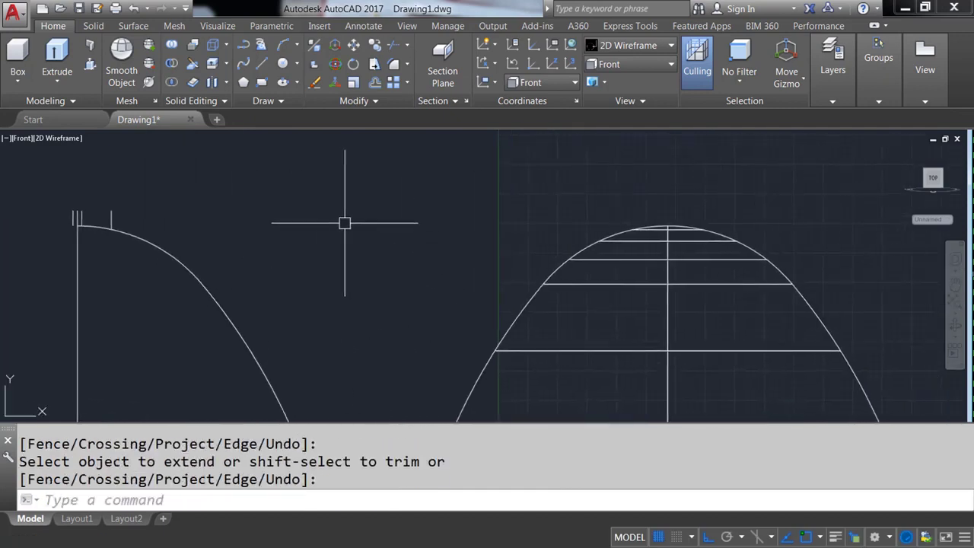
# Step: Move the short vertical line 1000 units to the right
pyautogui.write('M')
pyautogui.press('BackSpace')
pyautogui.write('M')
pyautogui.press('Return')
pyautogui.click(109, 210)
pyautogui.press('Return')
pyautogui.click(250, 207)
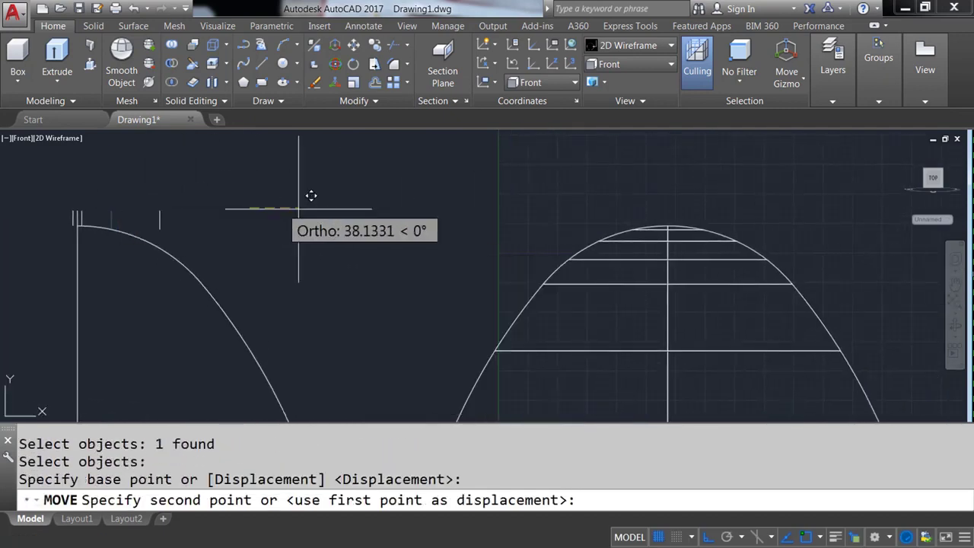
pyautogui.write('1000')
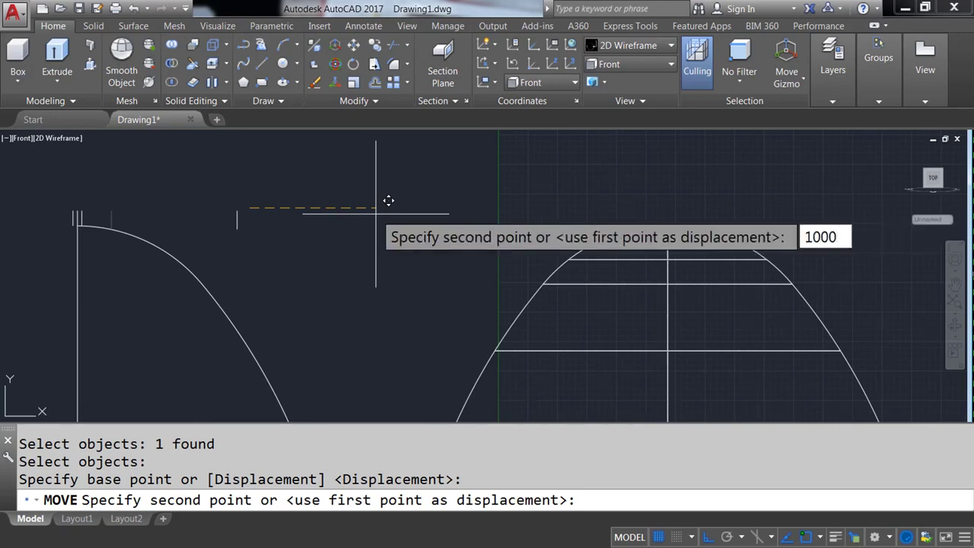
pyautogui.press('Return')
# Step: Move the bottom horizontal line 180 units up
pyautogui.scroll(-3, 489, 343)
pyautogui.moveTo(490, 343); pyautogui.dragTo(558, 256, button='middle')
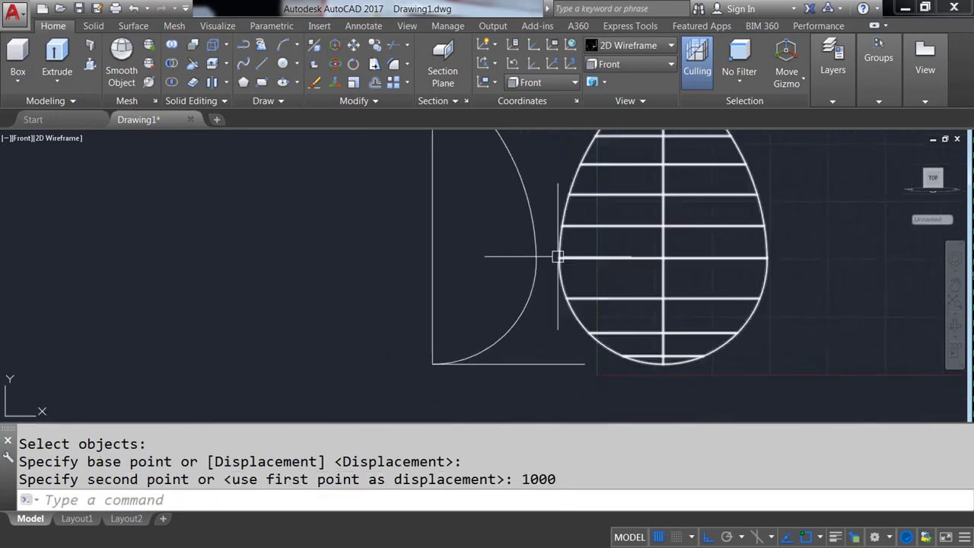
pyautogui.scroll(2, 396, 379)
pyautogui.press('Return')
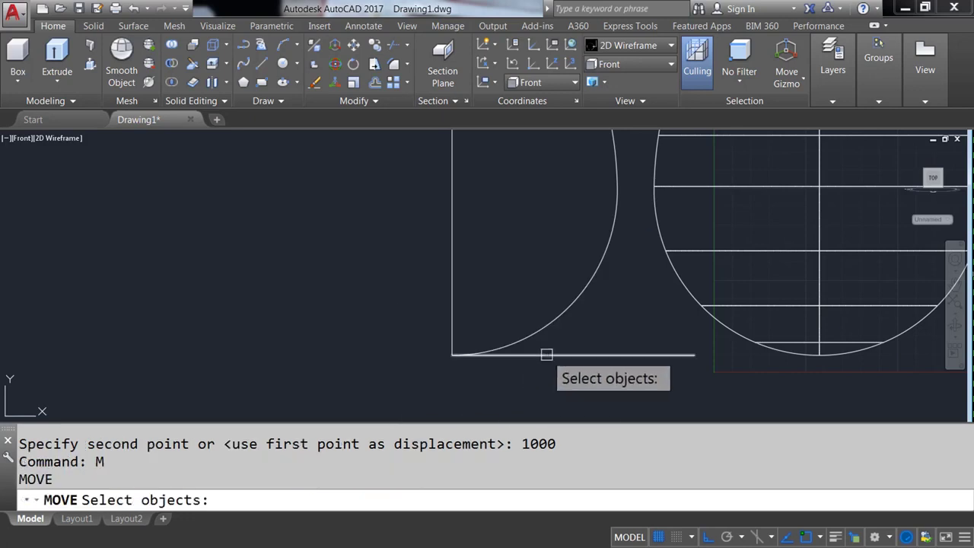
pyautogui.click(545, 354)
pyautogui.press('Return')
pyautogui.click(344, 371)
pyautogui.write('180')
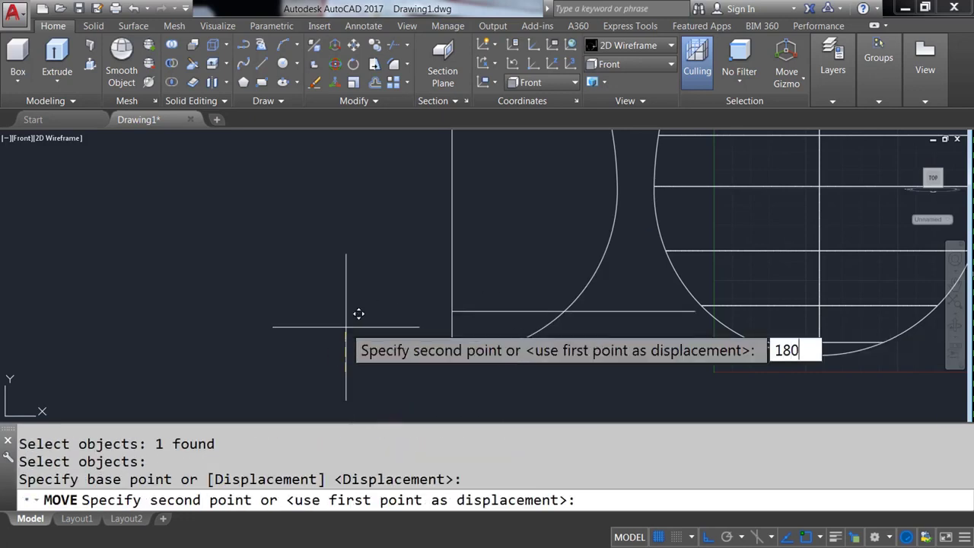
pyautogui.press('Return')
# Step: Trim the left part of the horizontal line inside the profile
pyautogui.moveTo(615, 338); pyautogui.dragTo(496, 342, button='middle')
pyautogui.write('TR')
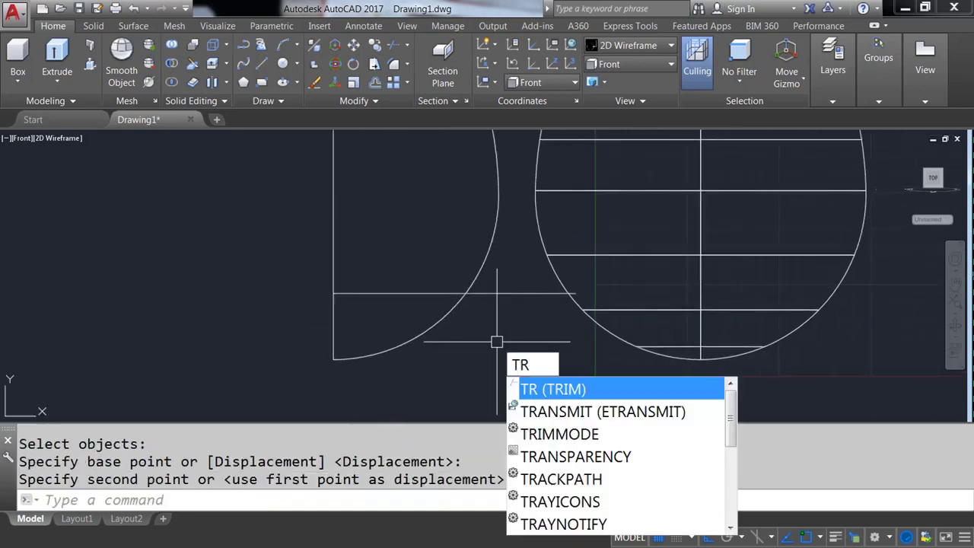
pyautogui.press('Return')
pyautogui.press('Return')
pyautogui.click(438, 294)
# Step: Move the trimmed horizontal line 1000 units right beside the egg
pyautogui.moveTo(446, 320); pyautogui.dragTo(381, 307, button='middle')
pyautogui.write('M')
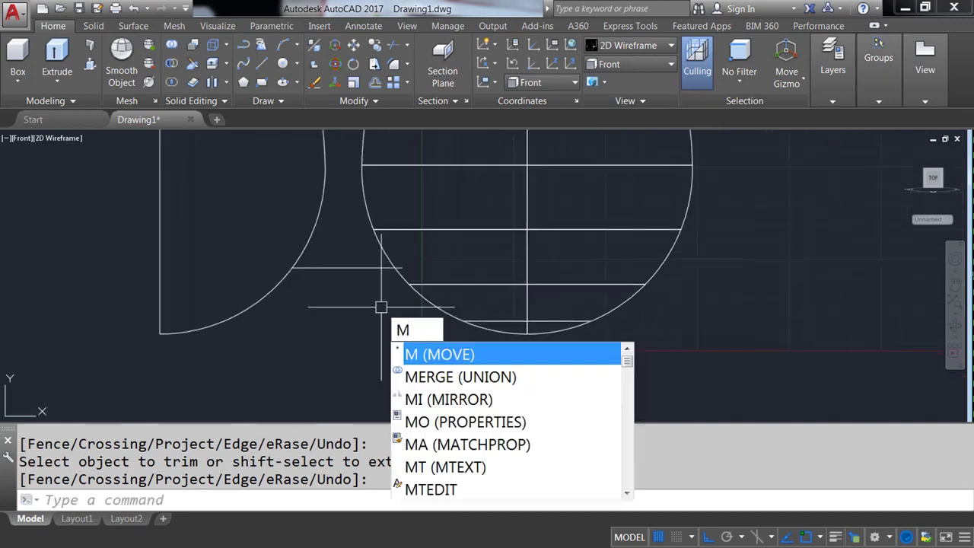
pyautogui.press('Return')
pyautogui.click(375, 270)
pyautogui.press('Return')
pyautogui.click(327, 372)
pyautogui.write('1')
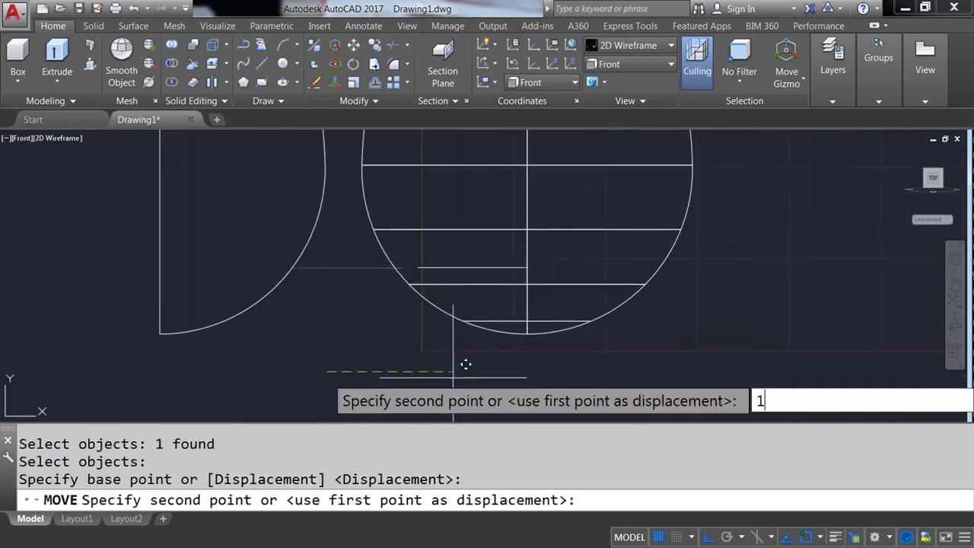
pyautogui.write('000')
pyautogui.press('Return')
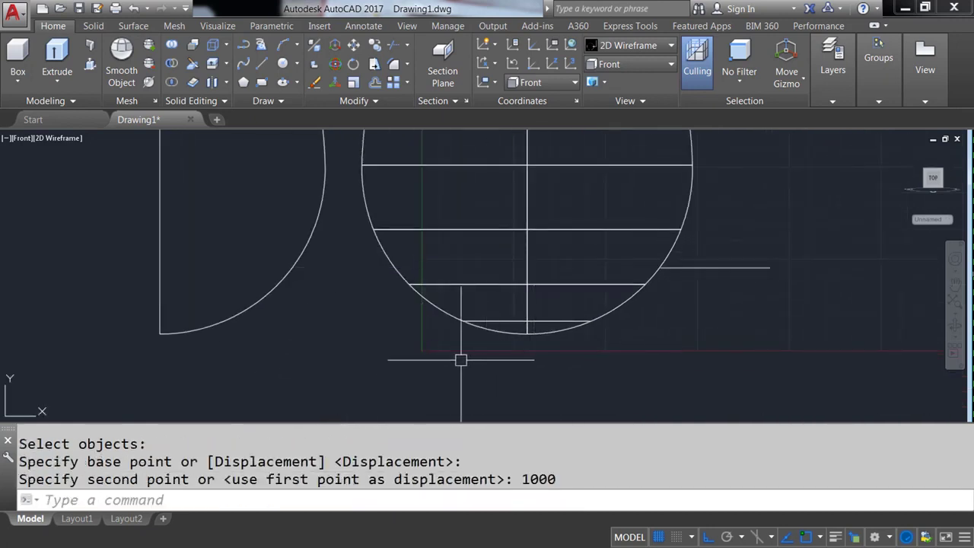
pyautogui.scroll(-2, 463, 339)
pyautogui.scroll(2, 479, 306)
pyautogui.scroll(1, 474, 293)
pyautogui.write('SOLIDEDIT')
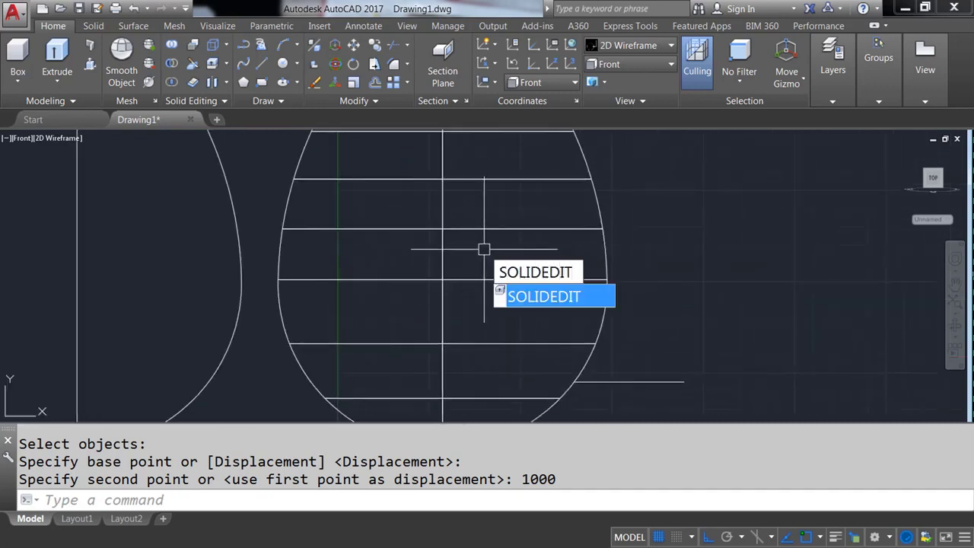
# Step: Shell the egg solid with SOLIDEDIT Body at a 2-unit thickness
pyautogui.press('Return')
pyautogui.press('Return')
pyautogui.write('S')
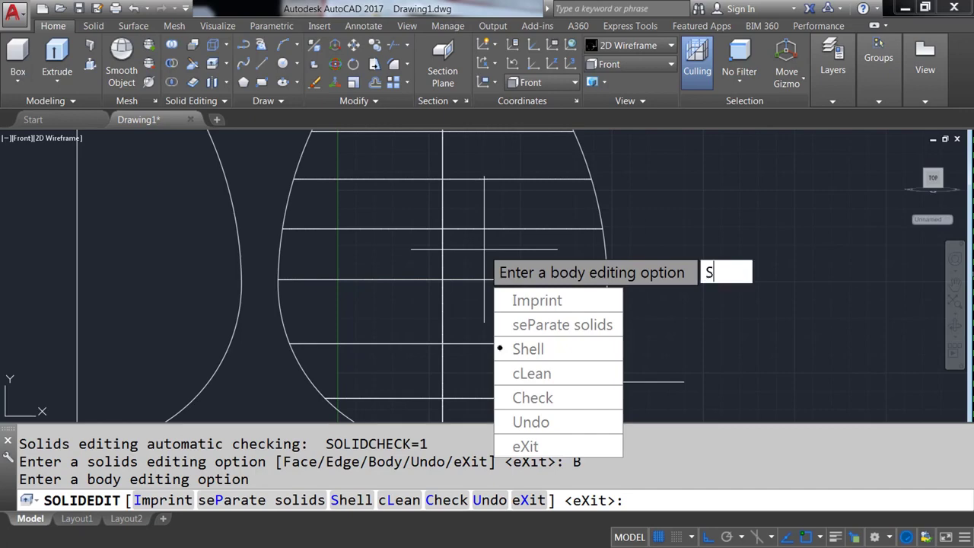
pyautogui.press('Return')
pyautogui.click(490, 228)
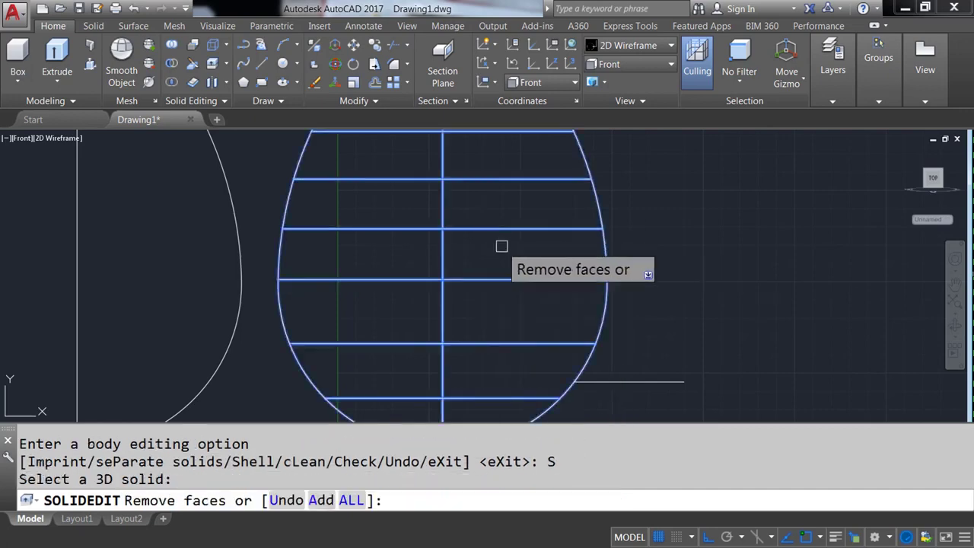
pyautogui.press('Return')
pyautogui.write('2')
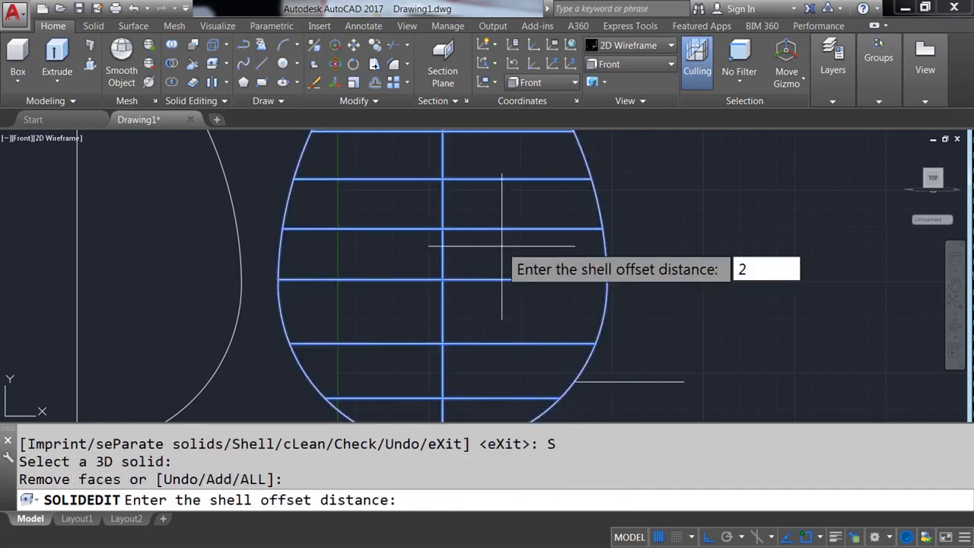
pyautogui.press('Return')
pyautogui.press('Return')
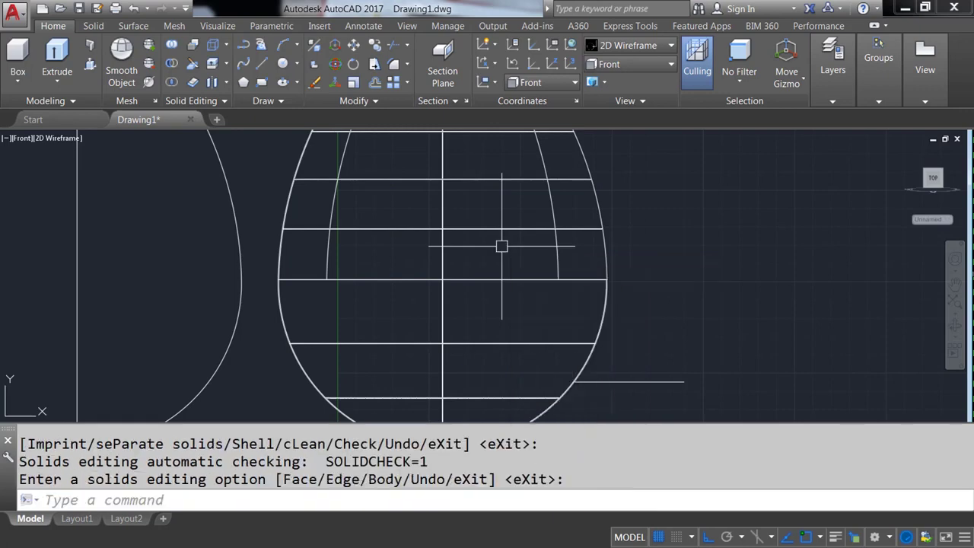
# Step: Select the hollow egg solid for SLICE
pyautogui.scroll(2, 577, 369)
pyautogui.scroll(2, 562, 386)
pyautogui.scroll(-3, 556, 375)
pyautogui.scroll(-2, 574, 235)
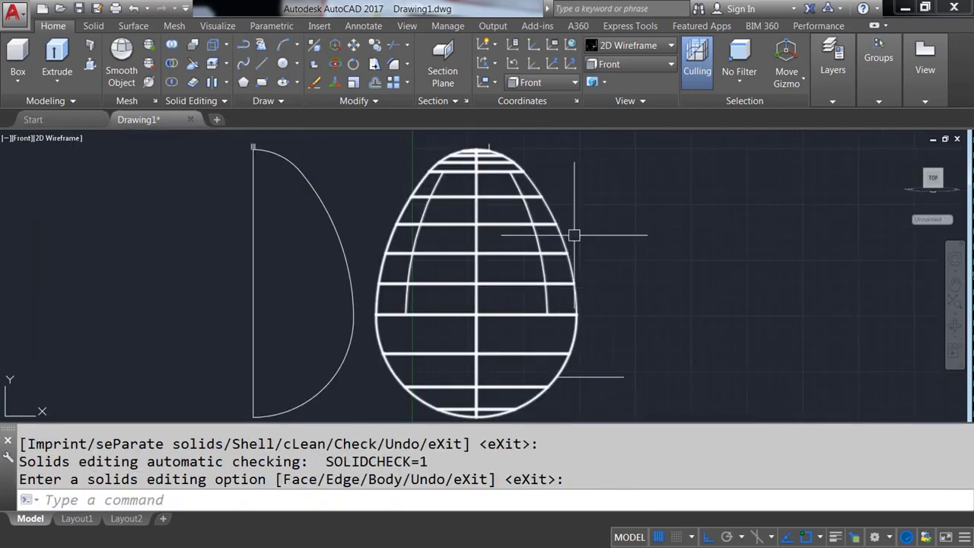
pyautogui.write('SLICE')
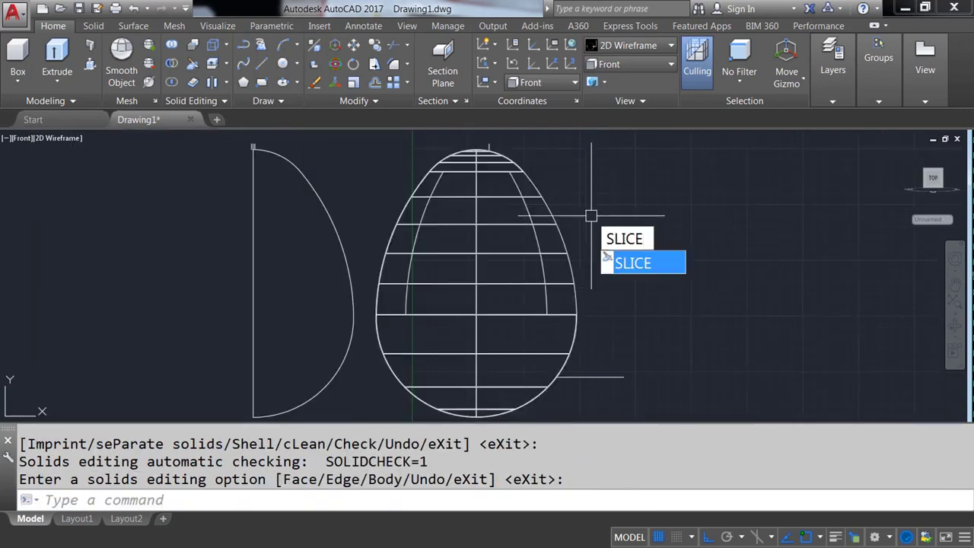
pyautogui.press('Return')
pyautogui.click(561, 217)
pyautogui.press('Return')
# Step: Slice the egg with a vertical plane through two points, keeping both halves
pyautogui.scroll(3, 507, 218)
pyautogui.scroll(3, 517, 216)
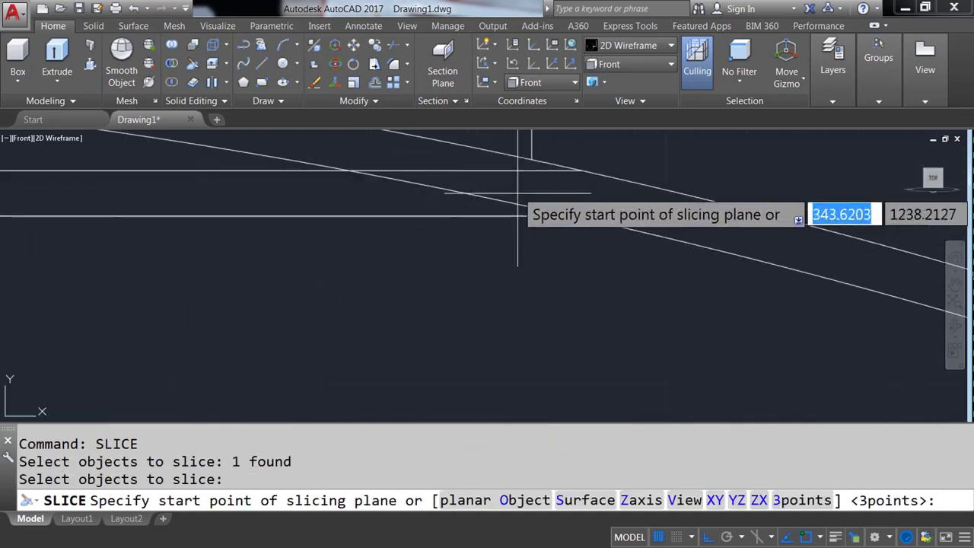
pyautogui.click(529, 211)
pyautogui.scroll(-3, 528, 211)
pyautogui.scroll(-2, 500, 174)
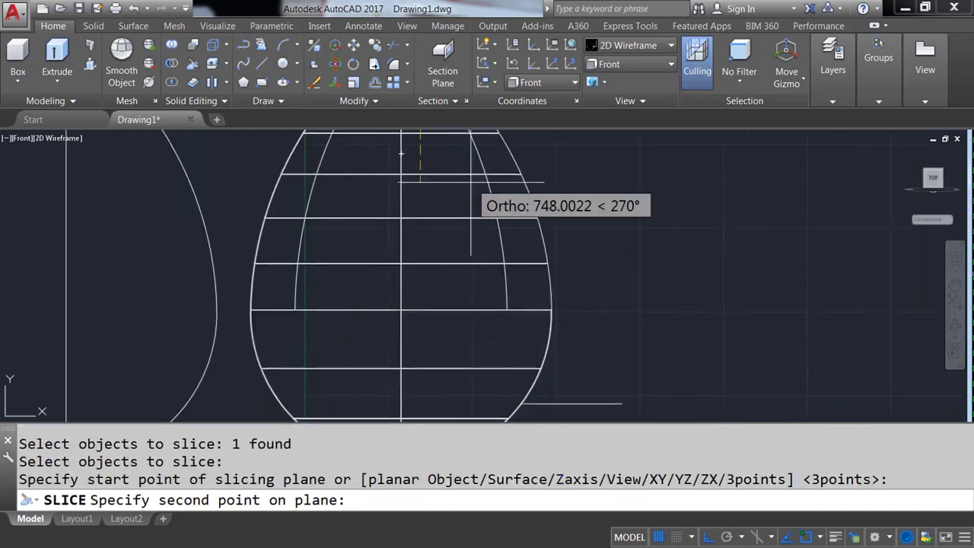
pyautogui.scroll(3, 471, 181)
pyautogui.scroll(2, 518, 380)
pyautogui.click(501, 323)
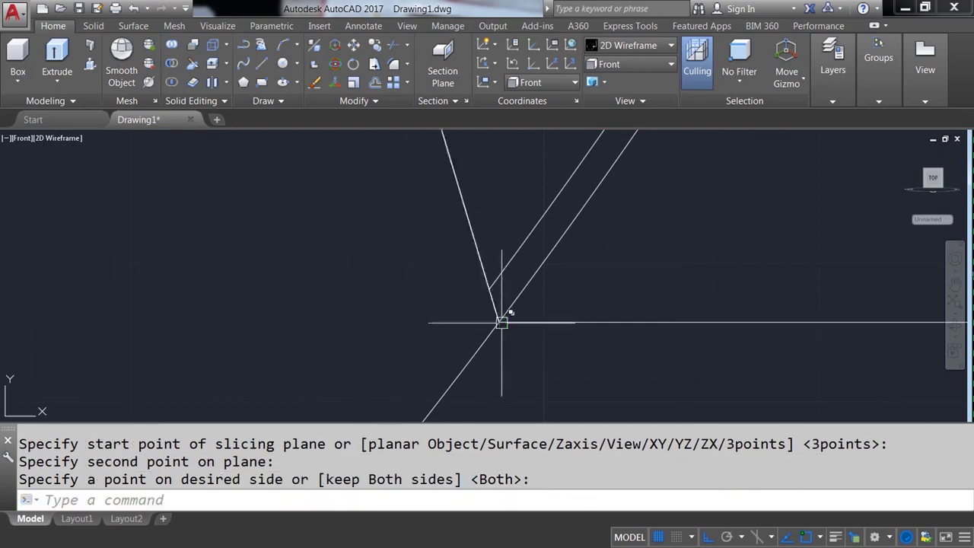
pyautogui.scroll(-3, 502, 323)
pyautogui.scroll(-3, 502, 322)
pyautogui.press('Return')
# Step: Delete the sliced-off right piece of the egg
pyautogui.click(452, 284)
pyautogui.press('Delete')
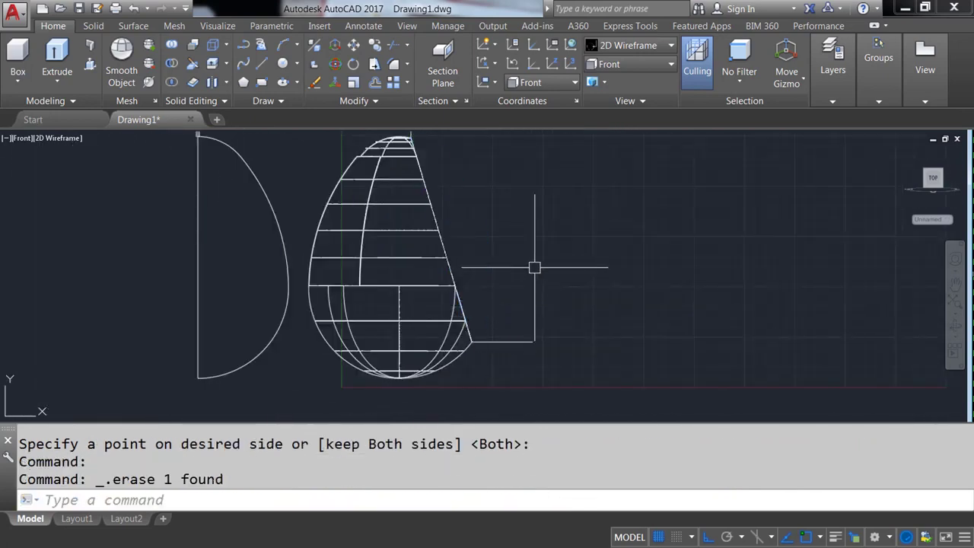
pyautogui.click(633, 66)
# Step: View the shell from the Top in Shaded style, orbiting to inspect the hollow inside
pyautogui.click(611, 79)
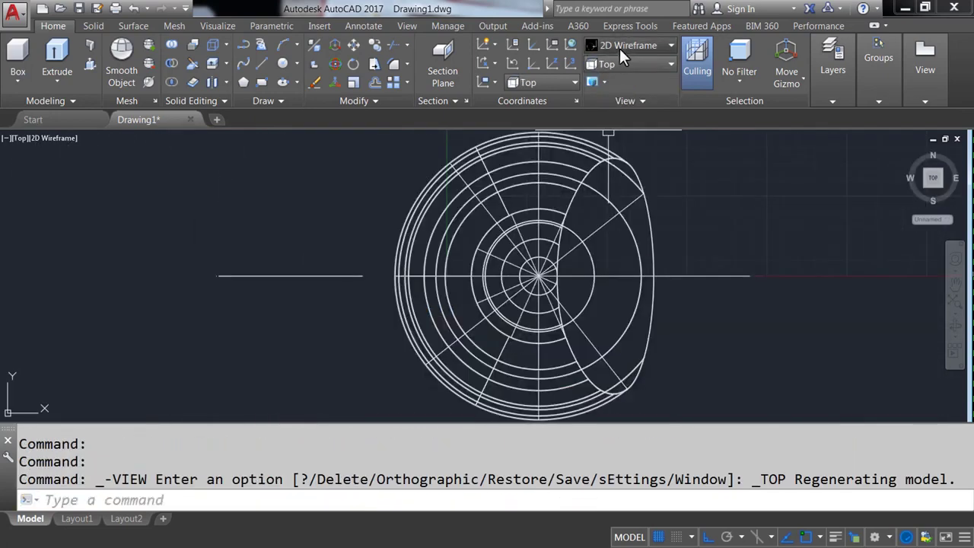
pyautogui.click(620, 47)
pyautogui.click(618, 134)
pyautogui.moveTo(548, 311)
pyautogui.keyDown('shift'); pyautogui.mouseDown(button='middle')
pyautogui.moveTo(421, 326)
pyautogui.moveTo(436, 254)
pyautogui.mouseUp(button='middle'); pyautogui.keyUp('shift')
pyautogui.moveTo(426, 314)
pyautogui.mouseDown()
pyautogui.moveTo(504, 272)
pyautogui.moveTo(546, 222)
pyautogui.moveTo(465, 352)
pyautogui.moveTo(512, 274)
pyautogui.moveTo(517, 315)
pyautogui.mouseUp()
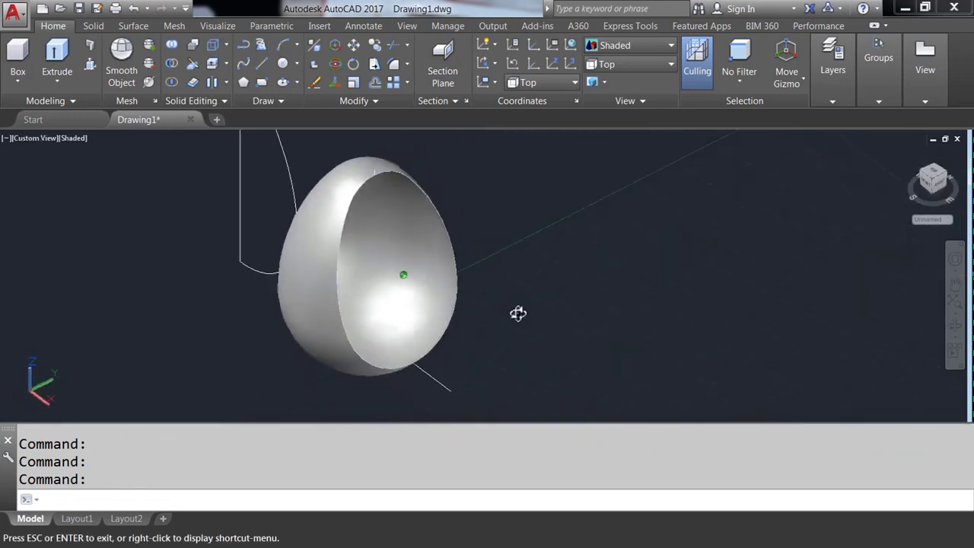
pyautogui.press('Escape')
# Step: Return to 2D Wireframe in the Front view
pyautogui.click(632, 45)
pyautogui.click(614, 87)
pyautogui.click(625, 65)
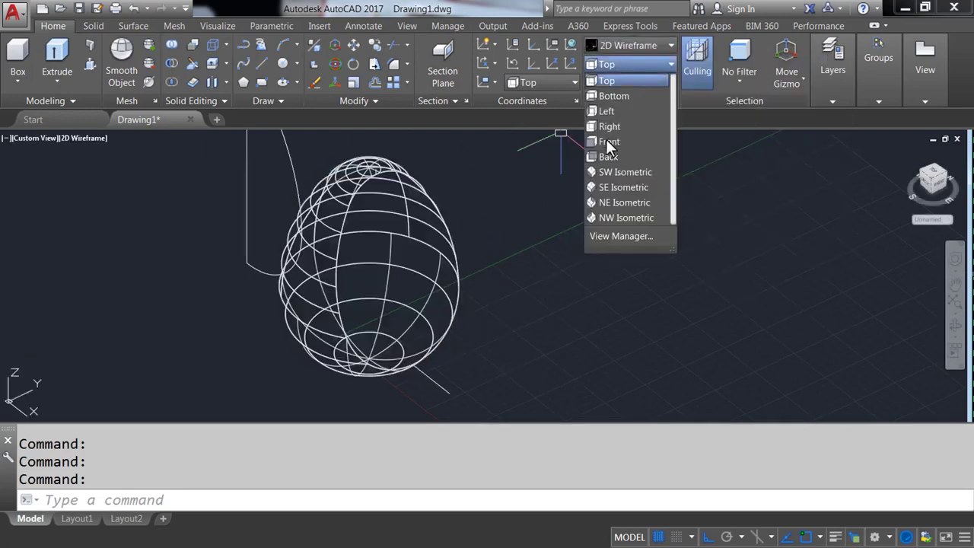
pyautogui.click(608, 142)
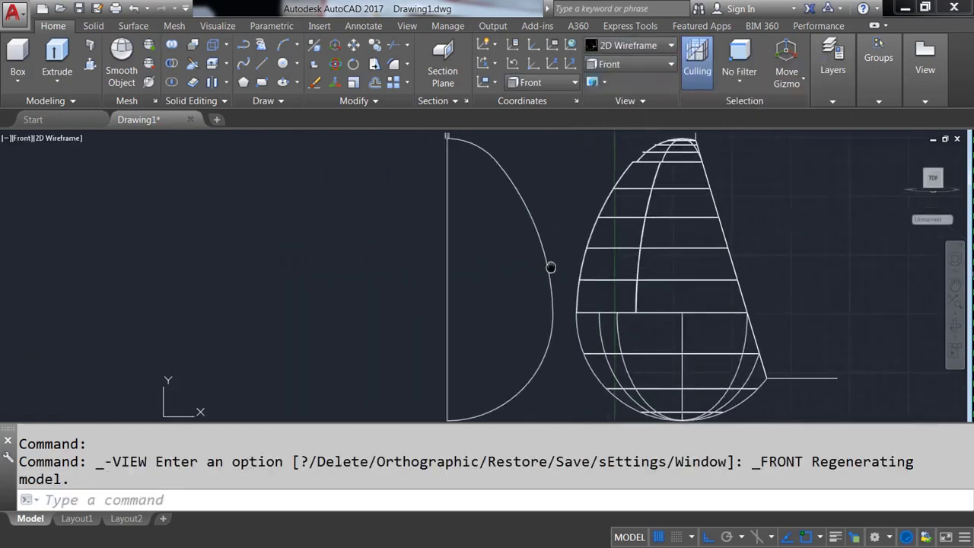
# Step: Offset the profile's curved edge 2 units to its inner side
pyautogui.write('O')
pyautogui.press('Return')
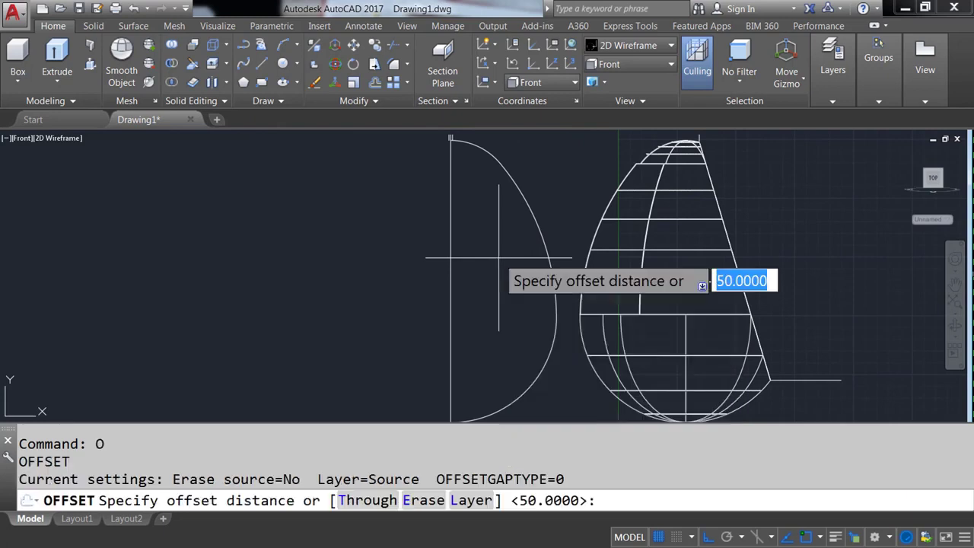
pyautogui.write('2')
pyautogui.press('Return')
pyautogui.click(537, 215)
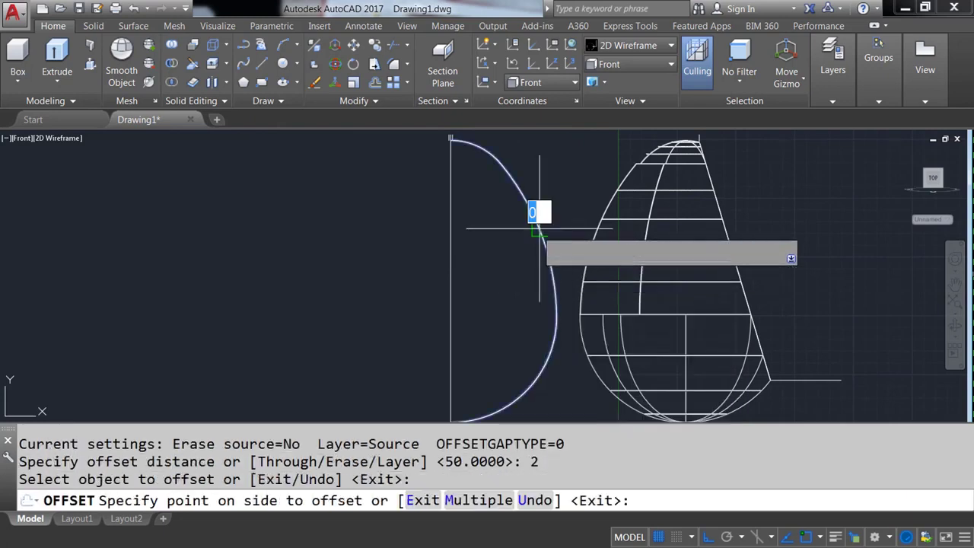
pyautogui.click(502, 247)
pyautogui.press('Return')
pyautogui.scroll(5, 559, 265)
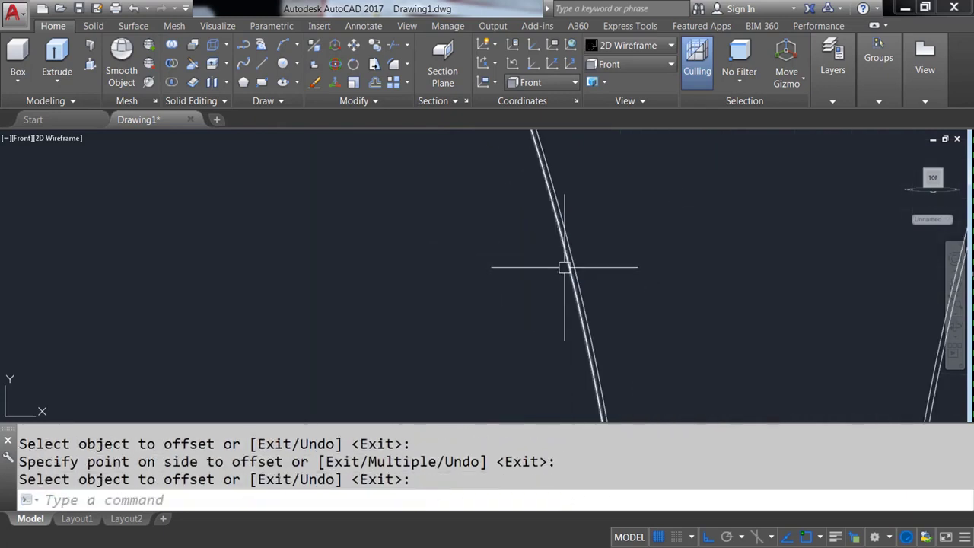
pyautogui.scroll(-5, 563, 266)
# Step: Copy the offset arc and vertical edge of the D profile 2000 units to the side
pyautogui.write('CO')
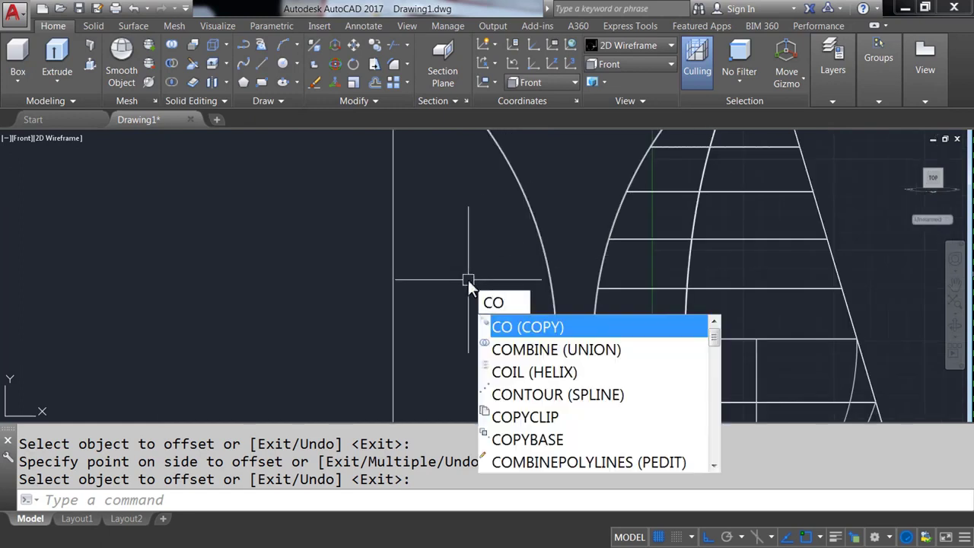
pyautogui.press('Return')
pyautogui.scroll(5, 533, 304)
pyautogui.click(734, 318)
pyautogui.scroll(-5, 624, 276)
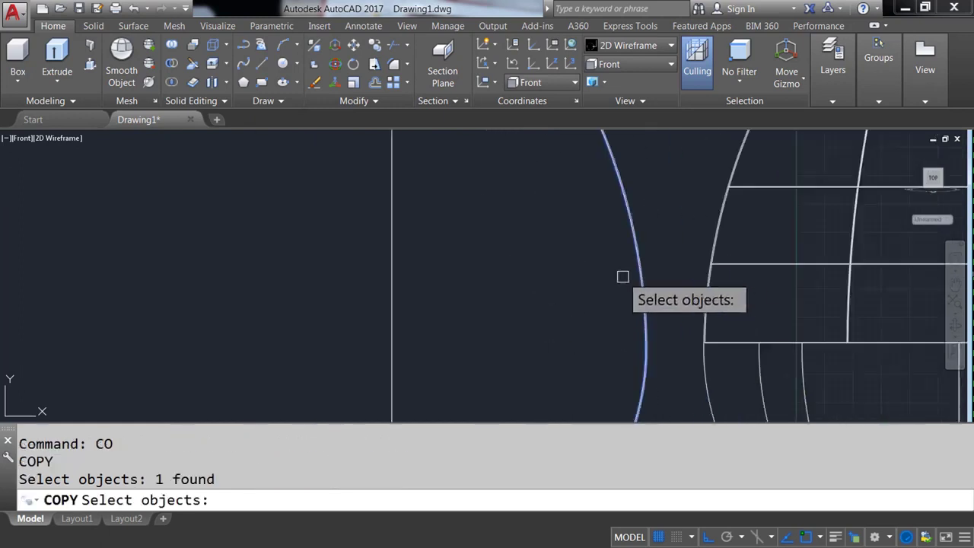
pyautogui.click(477, 270)
pyautogui.press('Return')
pyautogui.click(561, 283)
pyautogui.write('2000')
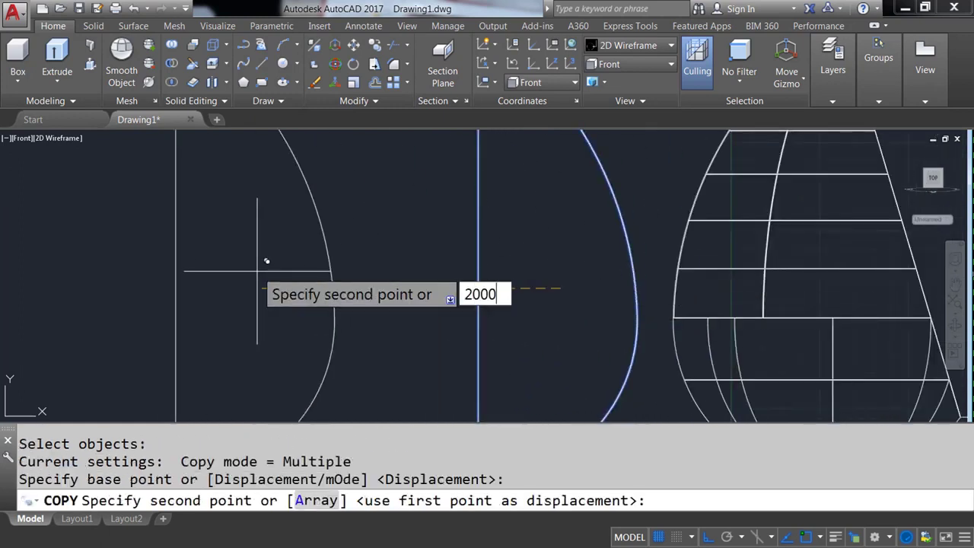
pyautogui.write('2000')
pyautogui.press('Return')
pyautogui.scroll(-5, 267, 261)
pyautogui.moveTo(264, 266); pyautogui.dragTo(501, 286, button='middle')
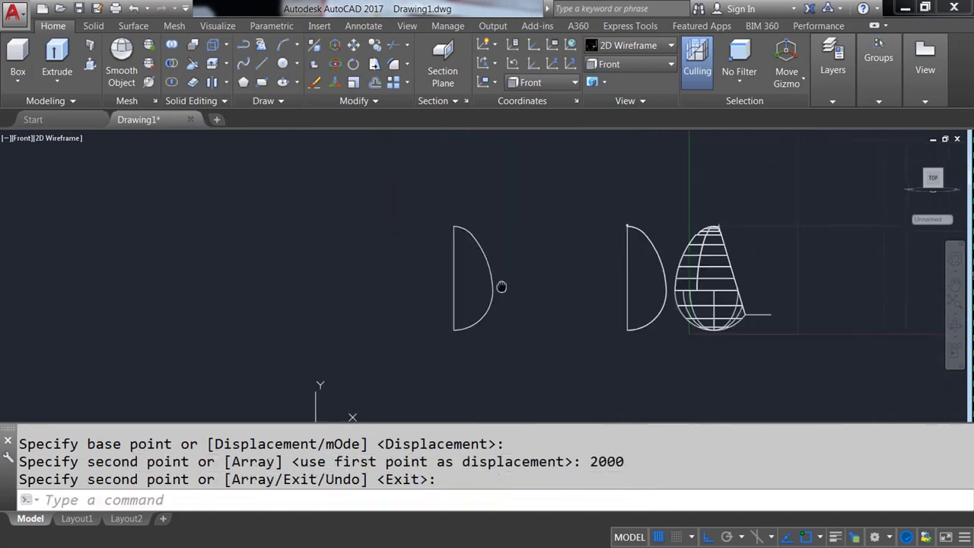
pyautogui.scroll(8, 422, 305)
# Step: Trim the top corner overhang off the copied profile, using all edges as cutting edges
pyautogui.write('TR')
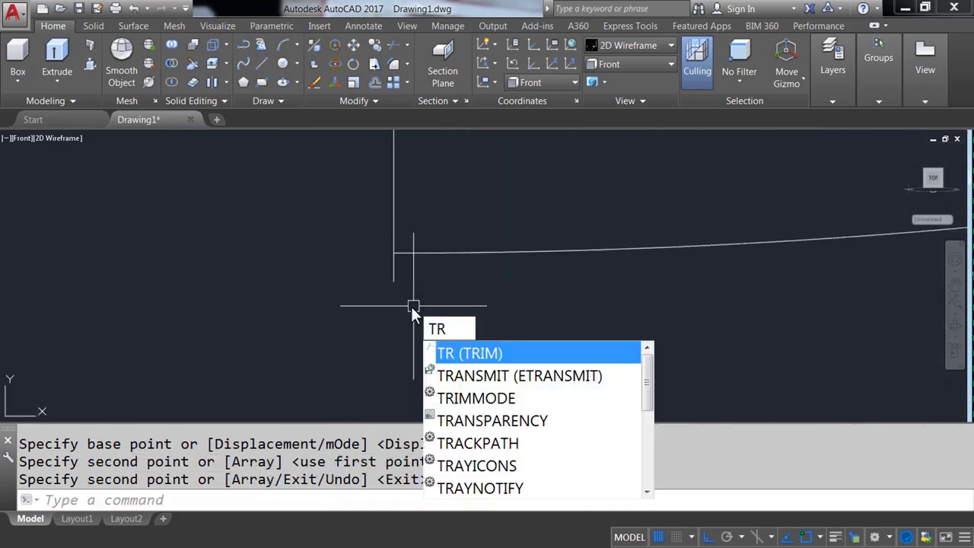
pyautogui.press('Return')
pyautogui.press('Return')
pyautogui.scroll(-2, 388, 292)
pyautogui.scroll(-3, 437, 283)
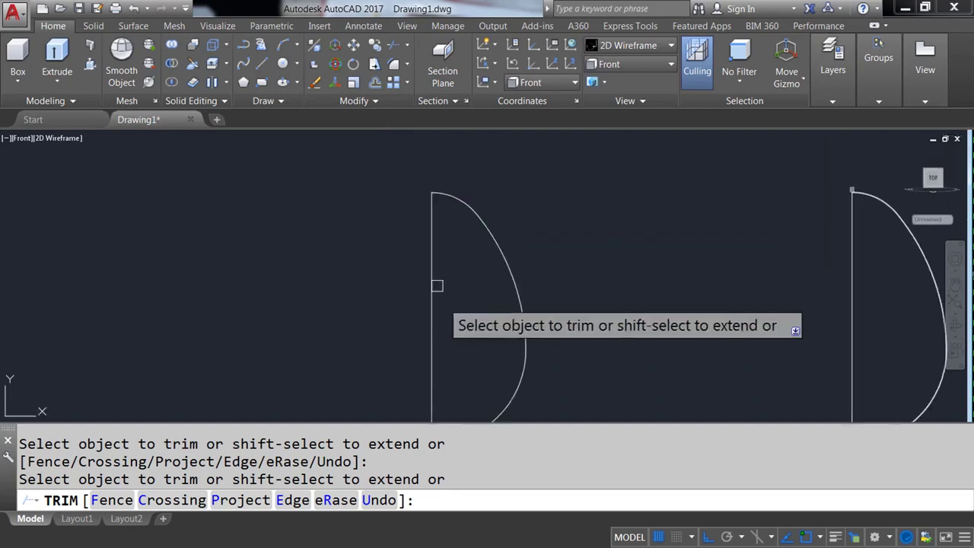
pyautogui.scroll(4, 427, 181)
pyautogui.scroll(2, 399, 212)
pyautogui.press('Return')
pyautogui.scroll(-3, 504, 211)
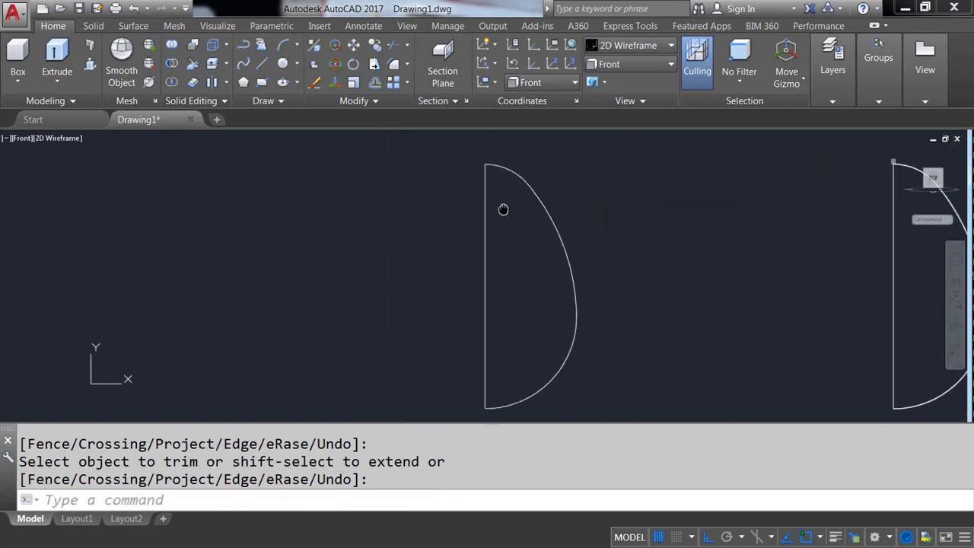
pyautogui.moveTo(505, 211); pyautogui.dragTo(520, 207, button='middle')
pyautogui.press('Return')
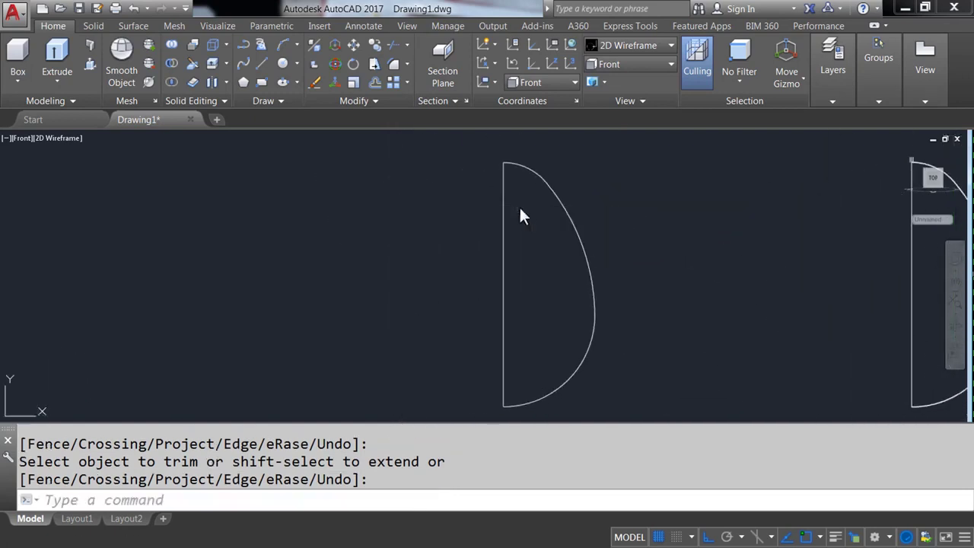
# Step: Build a boundary polyline inside the copied D shape and revolve it 360° about its straight edge
pyautogui.click(415, 209)
pyautogui.click(533, 274)
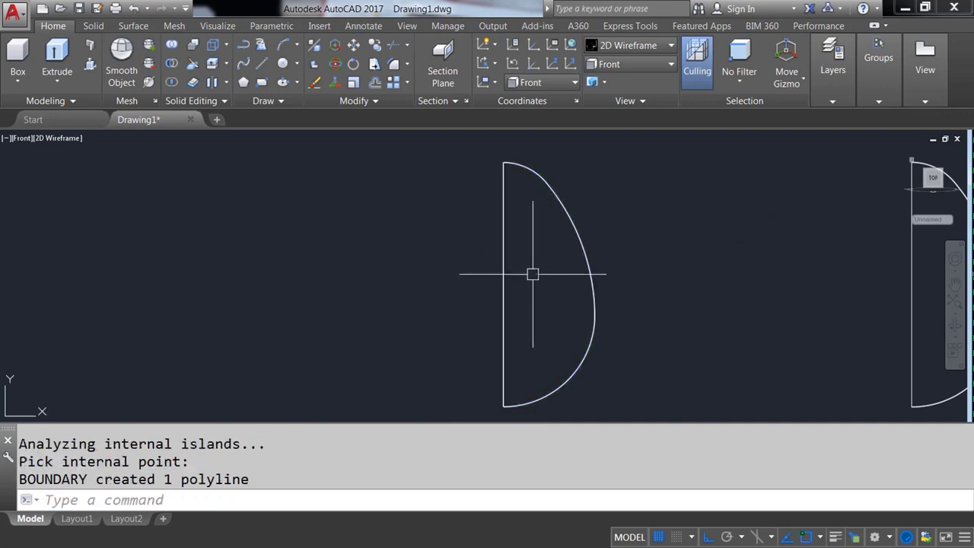
pyautogui.write('REVOLVE')
pyautogui.press('Return')
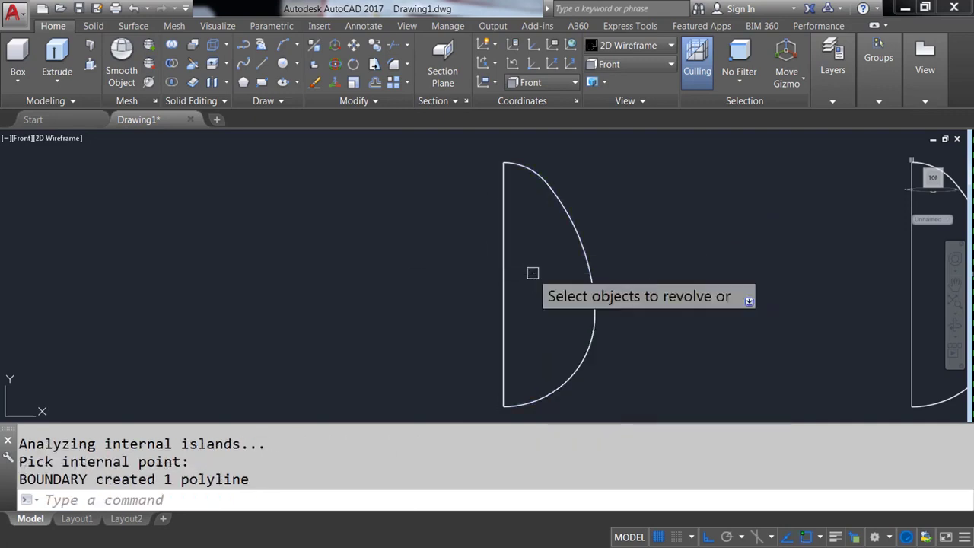
pyautogui.click(502, 244)
pyautogui.click(556, 298)
pyautogui.press('Return')
pyautogui.click(503, 406)
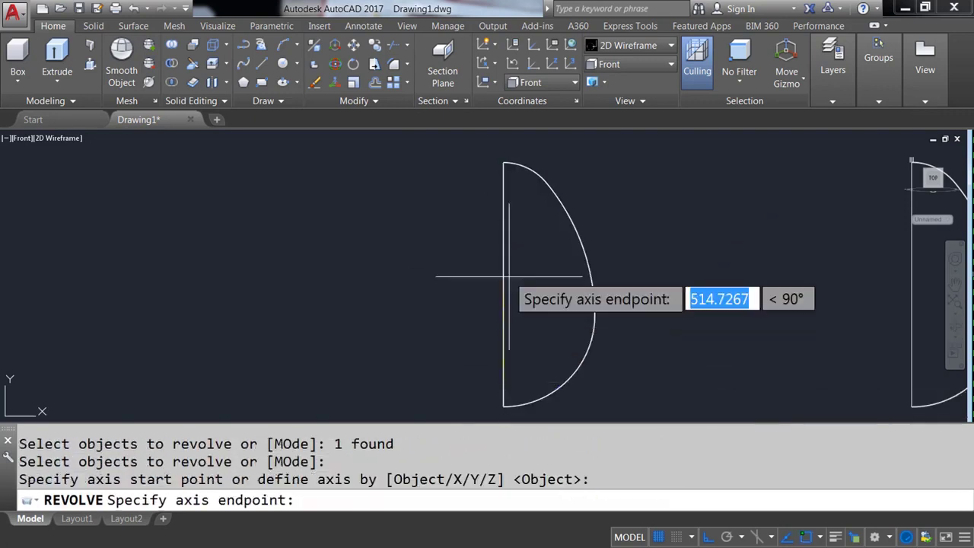
pyautogui.click(508, 251)
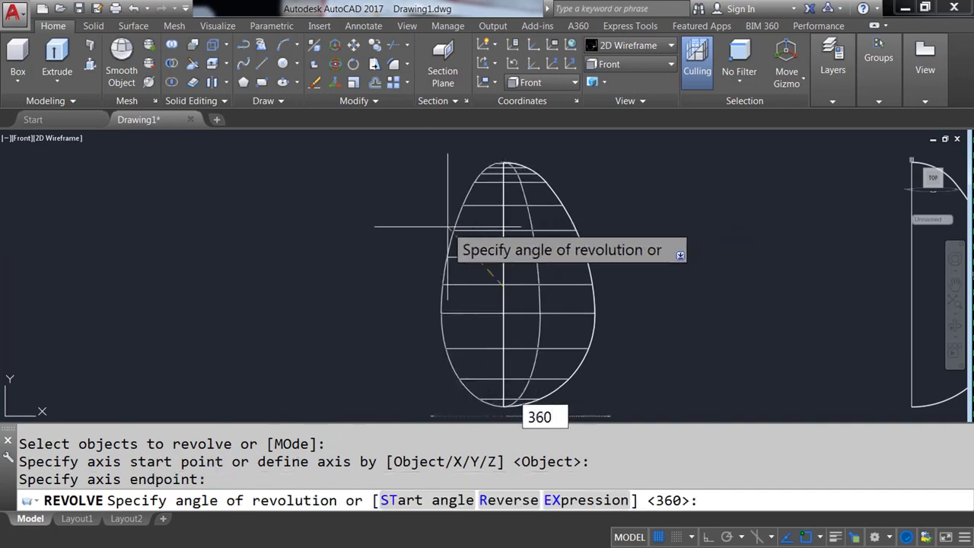
pyautogui.press('Return')
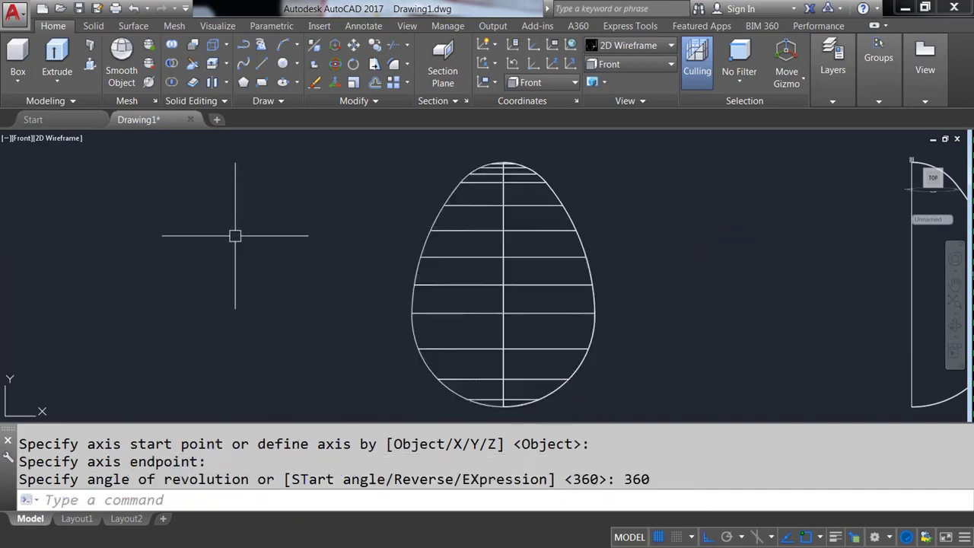
pyautogui.scroll(-2, 230, 230)
pyautogui.moveTo(509, 256); pyautogui.dragTo(491, 245, button='middle')
pyautogui.write('SOLIDEDIT')
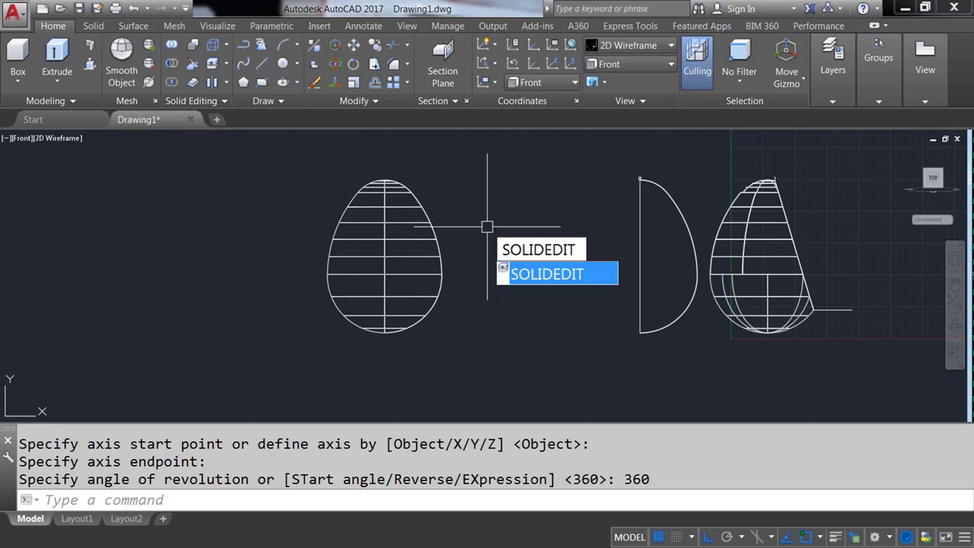
# Step: Shell the new egg solid via SOLIDEDIT Body > Shell, removing no faces, with 50 thickness
pyautogui.press('Return')
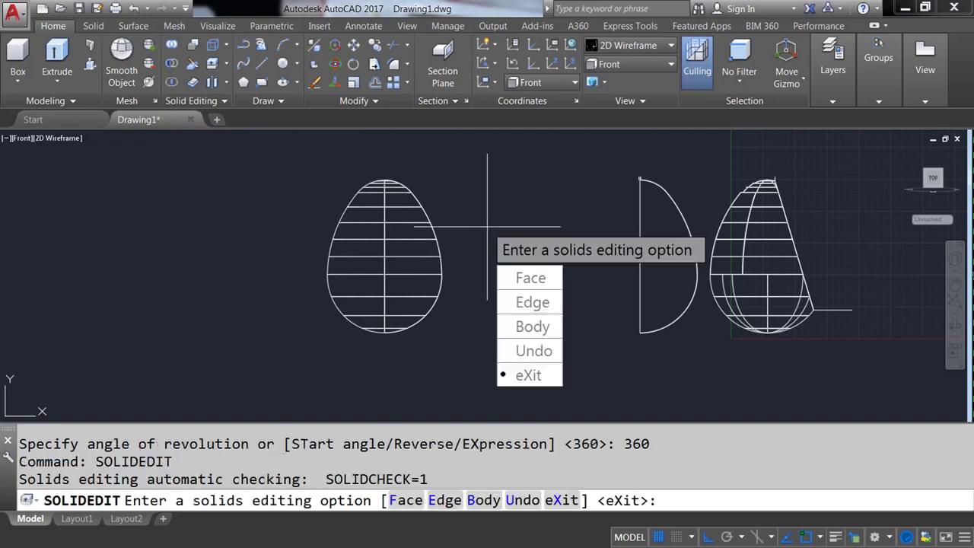
pyautogui.write('B')
pyautogui.press('Return')
pyautogui.write('S')
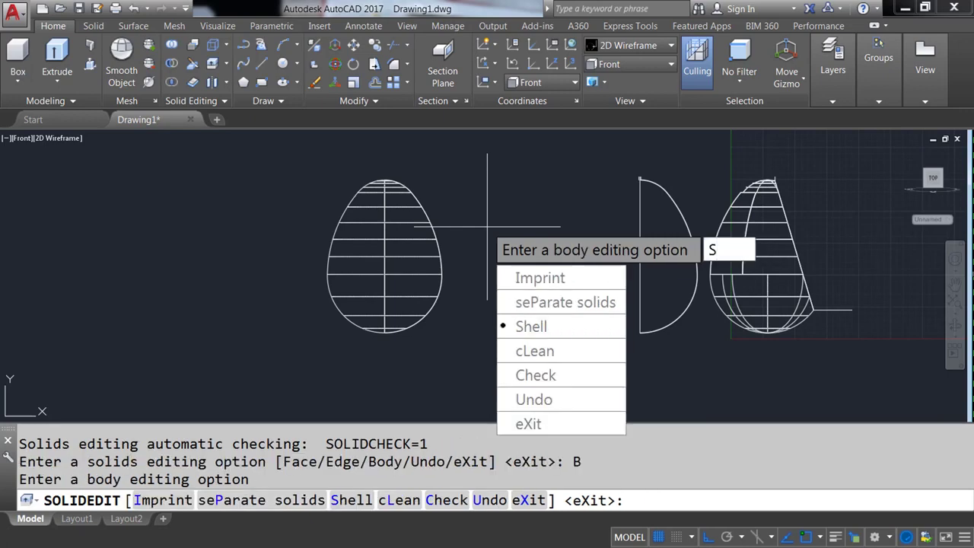
pyautogui.press('Return')
pyautogui.click(415, 253)
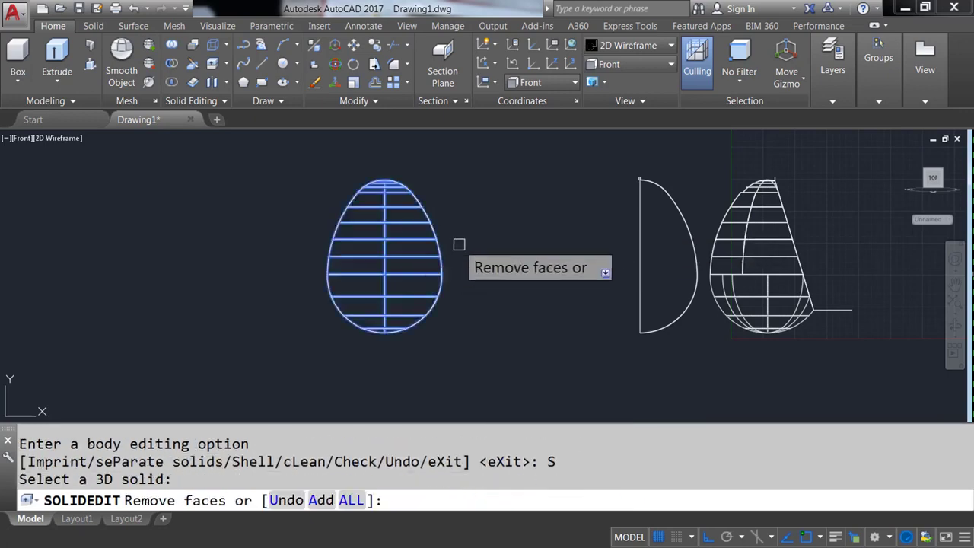
pyautogui.press('Return')
pyautogui.write('50')
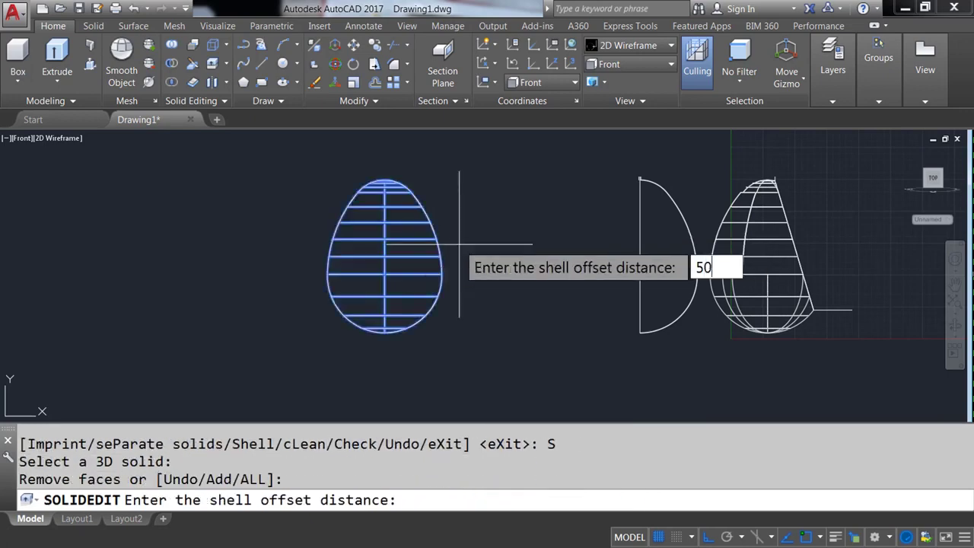
pyautogui.press('Return')
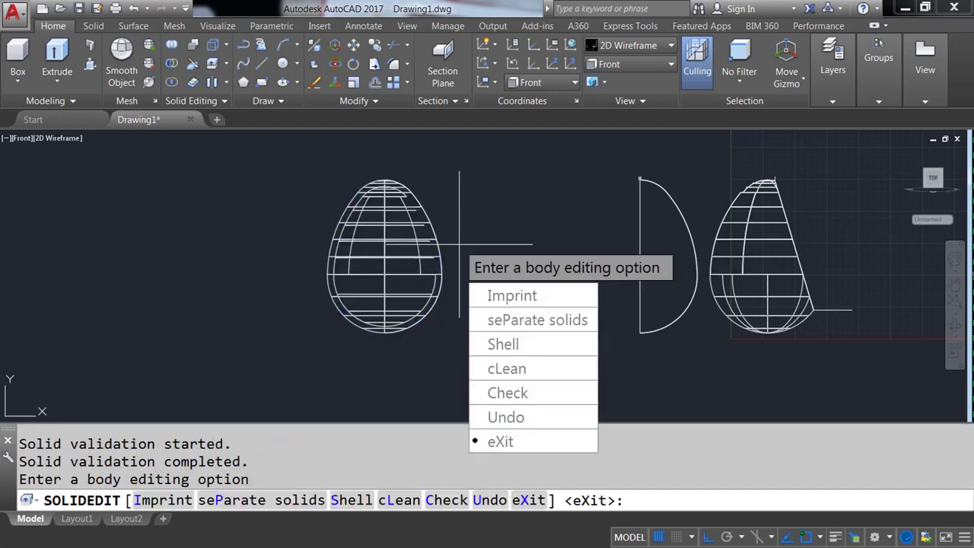
pyautogui.press('Return')
pyautogui.press('Return')
pyautogui.press('Return')
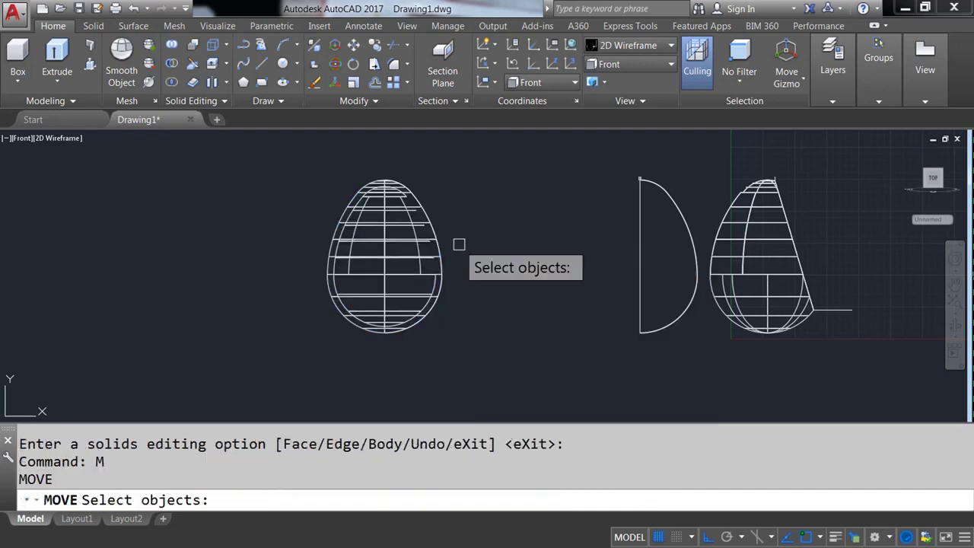
# Step: Move the hollow egg 3000 units onto the chair shell
pyautogui.click(407, 251)
pyautogui.press('Return')
pyautogui.click(462, 362)
pyautogui.write('3')
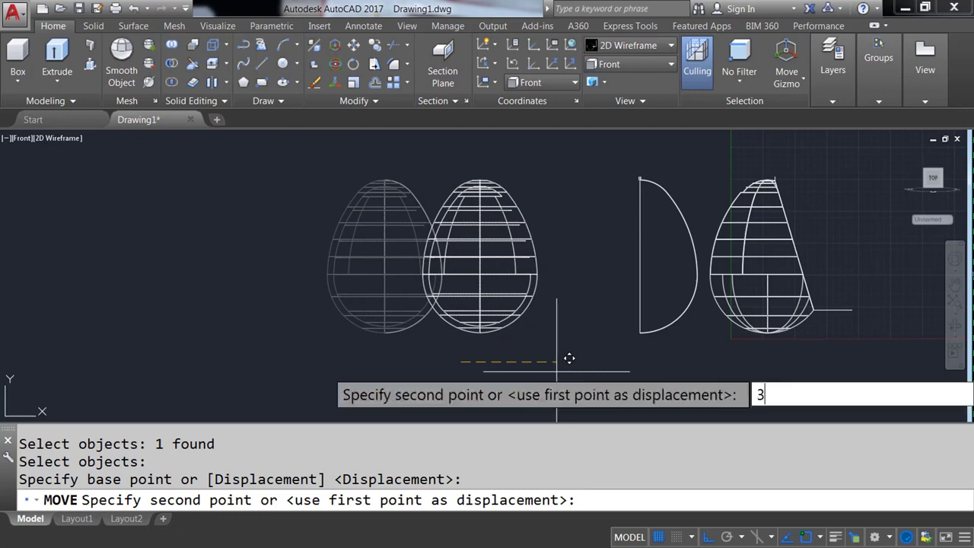
pyautogui.write('000')
pyautogui.press('Return')
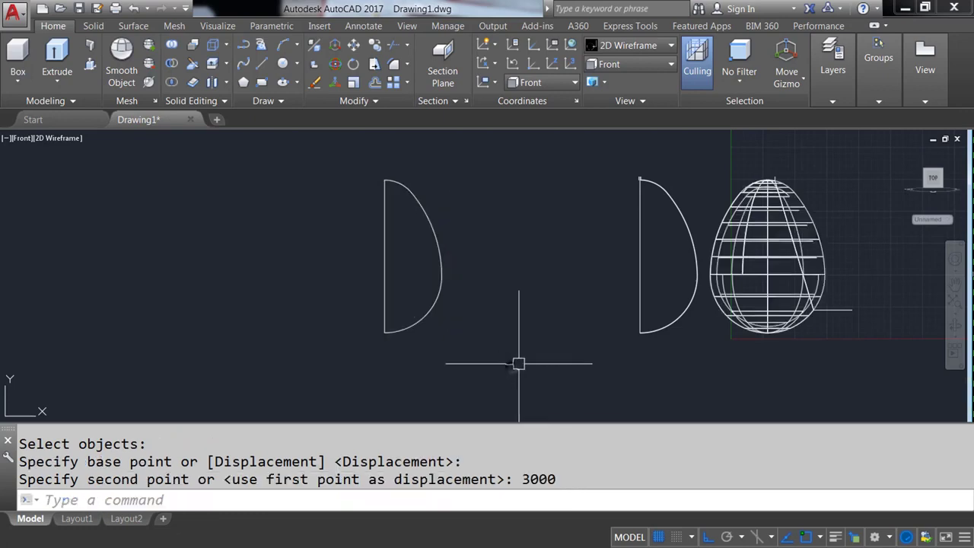
# Step: Window-select and delete the leftover D profile
pyautogui.click(517, 363)
pyautogui.click(337, 152)
pyautogui.press('Delete')
pyautogui.moveTo(680, 254); pyautogui.dragTo(352, 251, button='middle')
pyautogui.scroll(2, 470, 198)
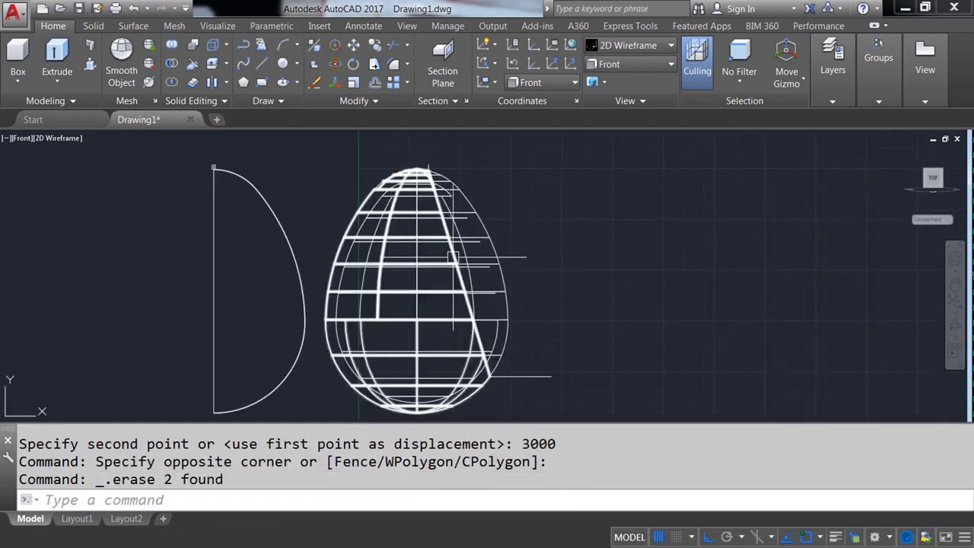
# Step: Slice the egg with a two-point plane near its top, keeping both halves
pyautogui.write('S')
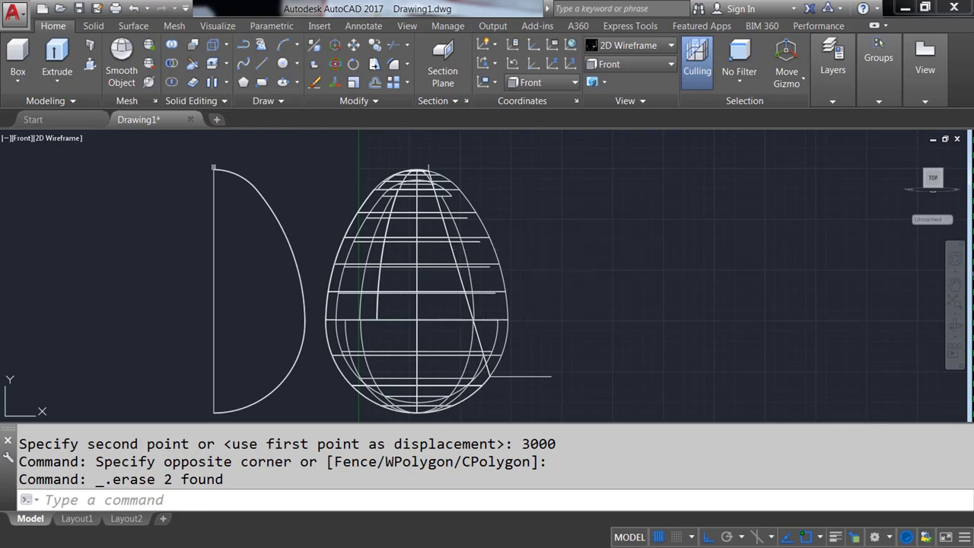
pyautogui.write('L')
pyautogui.press('Return')
pyautogui.click(509, 279)
pyautogui.press('Return')
pyautogui.scroll(3, 457, 175)
pyautogui.scroll(2, 455, 166)
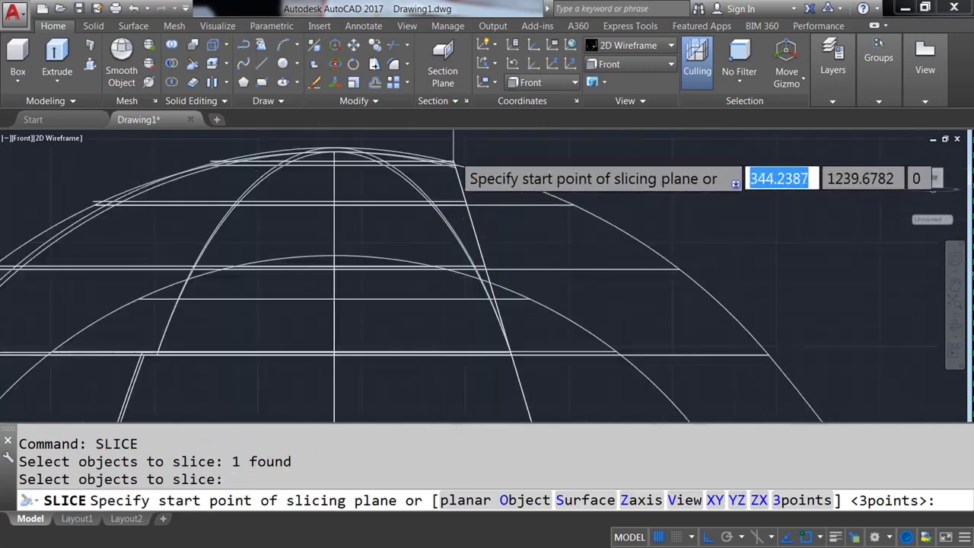
pyautogui.scroll(2, 455, 164)
pyautogui.click(337, 191)
pyautogui.scroll(-5, 342, 190)
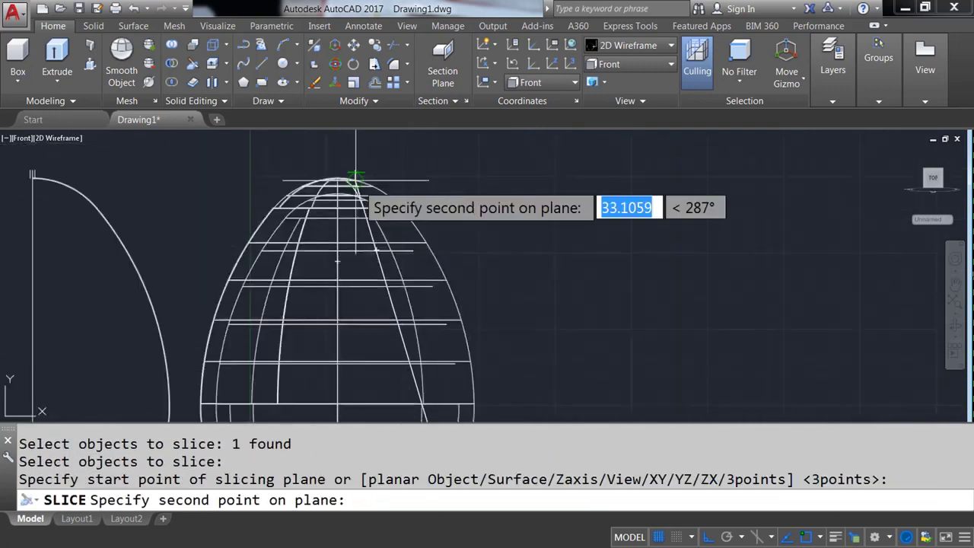
pyautogui.scroll(-2, 356, 180)
pyautogui.scroll(5, 347, 271)
pyautogui.scroll(-1, 358, 211)
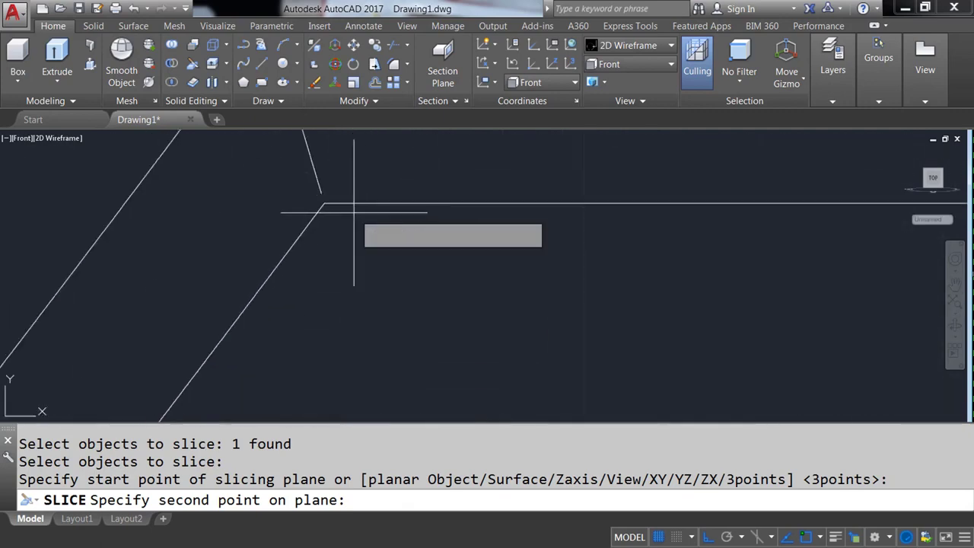
pyautogui.click(324, 205)
pyautogui.press('Return')
# Step: Delete the cut-off piece of the sliced egg
pyautogui.scroll(-4, 370, 266)
pyautogui.scroll(-1, 482, 259)
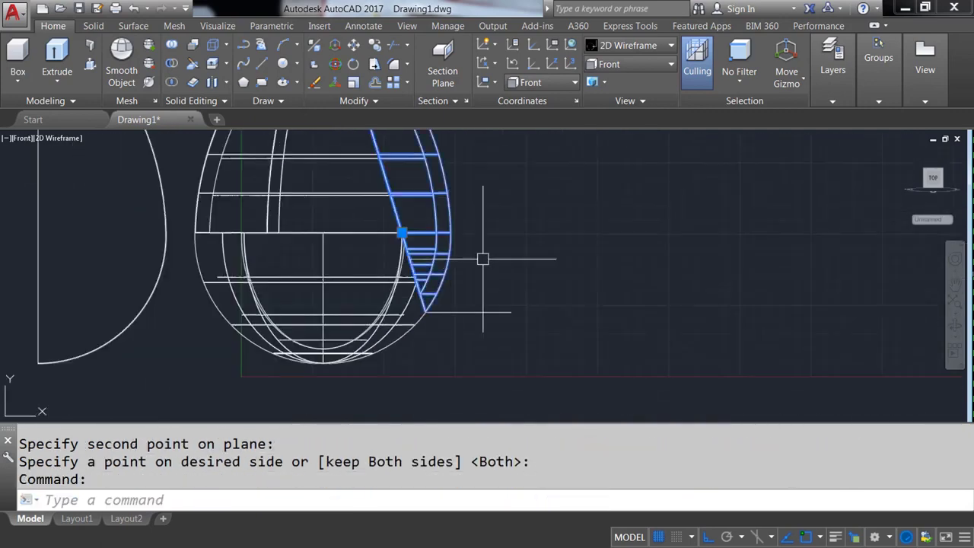
pyautogui.press('Delete')
pyautogui.scroll(-2, 492, 198)
pyautogui.scroll(1, 602, 157)
# Step: Switch to Top view with a shaded visual style and orbit to see the egg in 3D
pyautogui.click(648, 61)
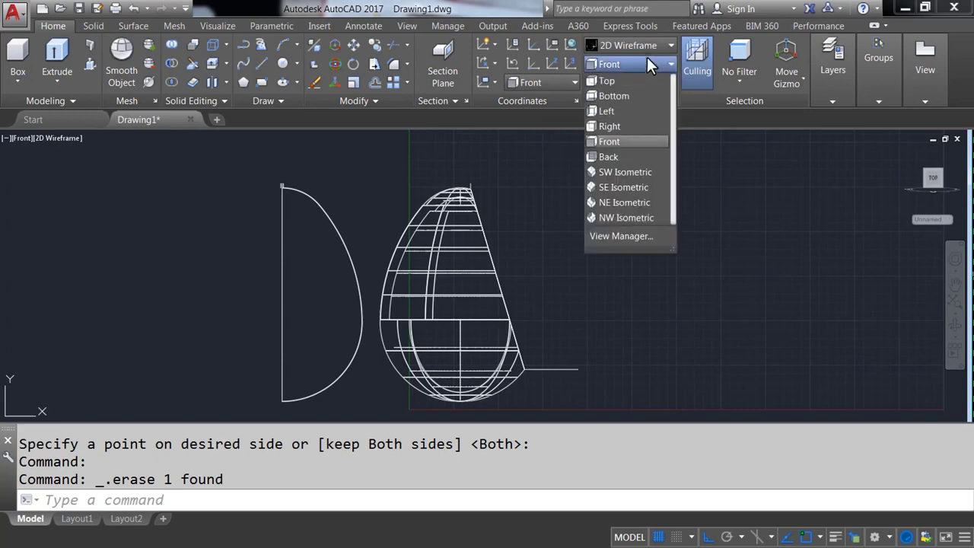
pyautogui.click(602, 80)
pyautogui.click(620, 45)
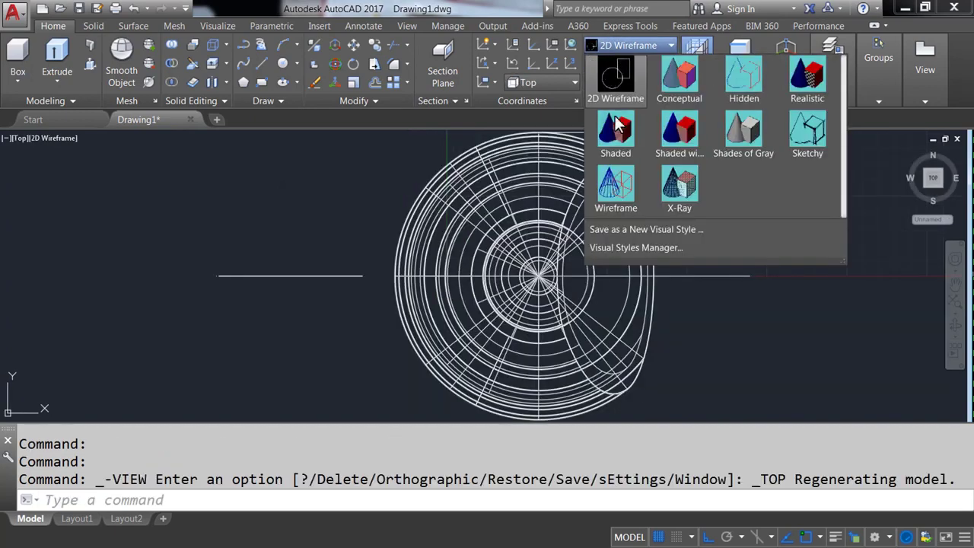
pyautogui.click(619, 125)
pyautogui.moveTo(609, 137)
pyautogui.keyDown('shift'); pyautogui.mouseDown(button='middle')
pyautogui.moveTo(375, 265)
pyautogui.moveTo(462, 252)
pyautogui.moveTo(501, 274)
pyautogui.mouseUp(button='middle'); pyautogui.keyUp('shift')
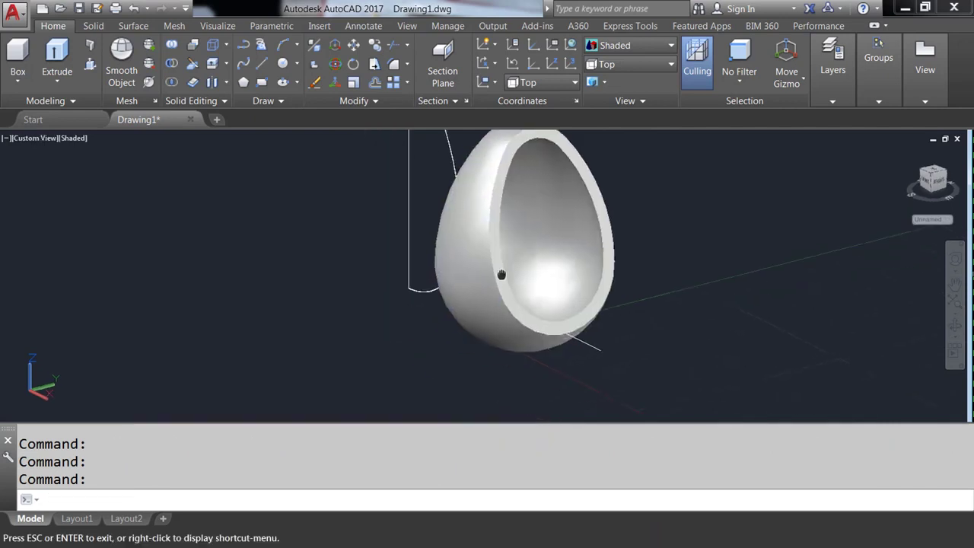
# Step: Move one egg solid 1000 units aside, then return the display to wireframe
pyautogui.write('M')
pyautogui.press('Return')
pyautogui.click(535, 243)
pyautogui.click(578, 301)
pyautogui.press('Return')
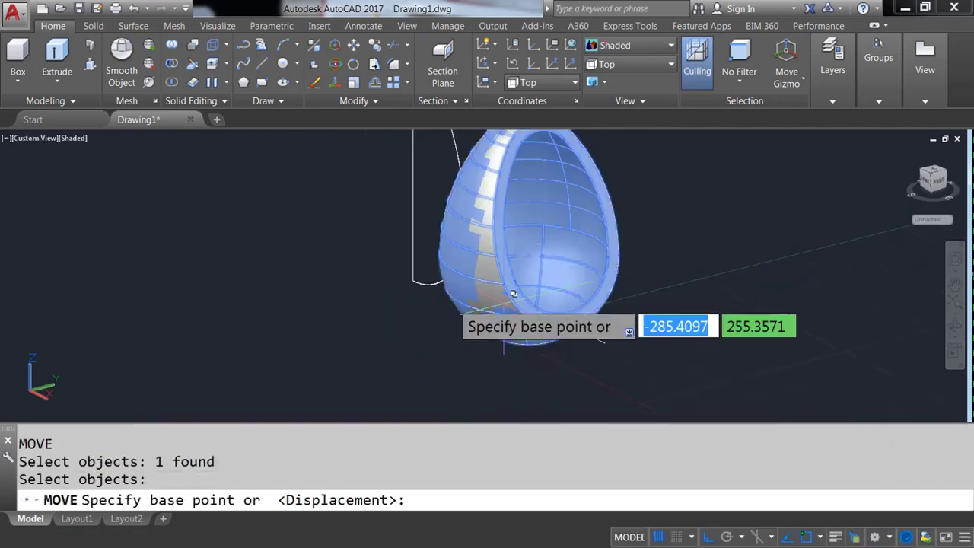
pyautogui.click(514, 293)
pyautogui.write('1000')
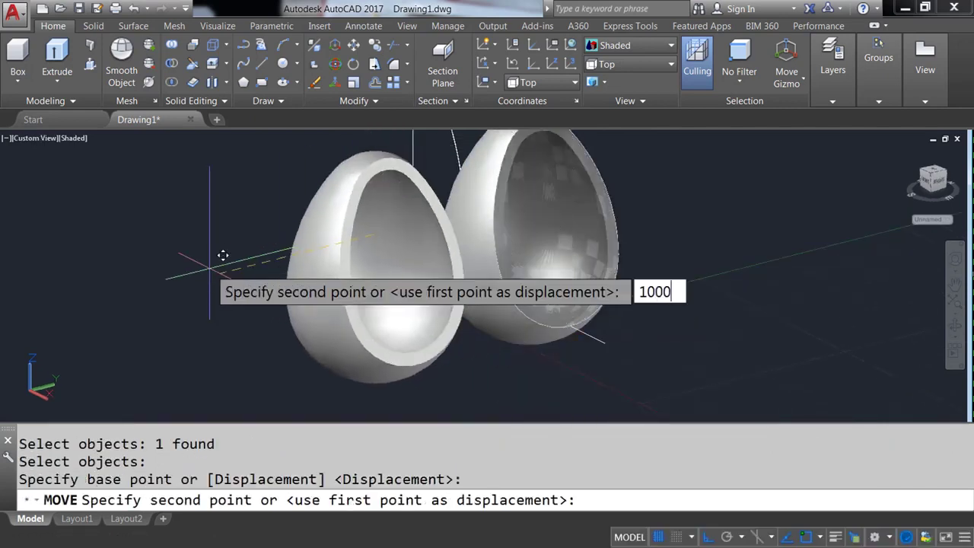
pyautogui.press('Return')
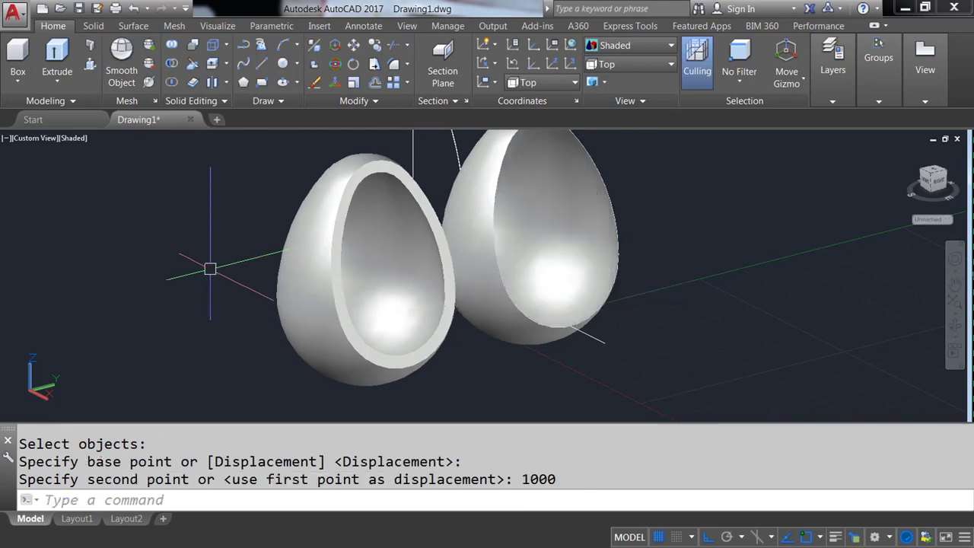
pyautogui.moveTo(210, 269)
pyautogui.keyDown('shift'); pyautogui.mouseDown(button='middle')
pyautogui.moveTo(310, 355)
pyautogui.moveTo(292, 330)
pyautogui.moveTo(311, 328)
pyautogui.moveTo(320, 313)
pyautogui.mouseUp(button='middle'); pyautogui.keyUp('shift')
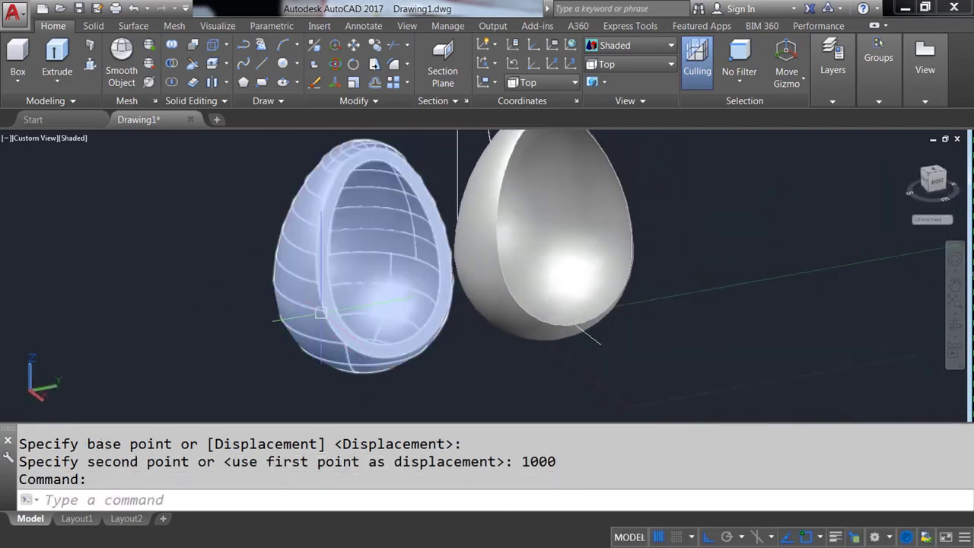
pyautogui.click(630, 45)
pyautogui.click(609, 84)
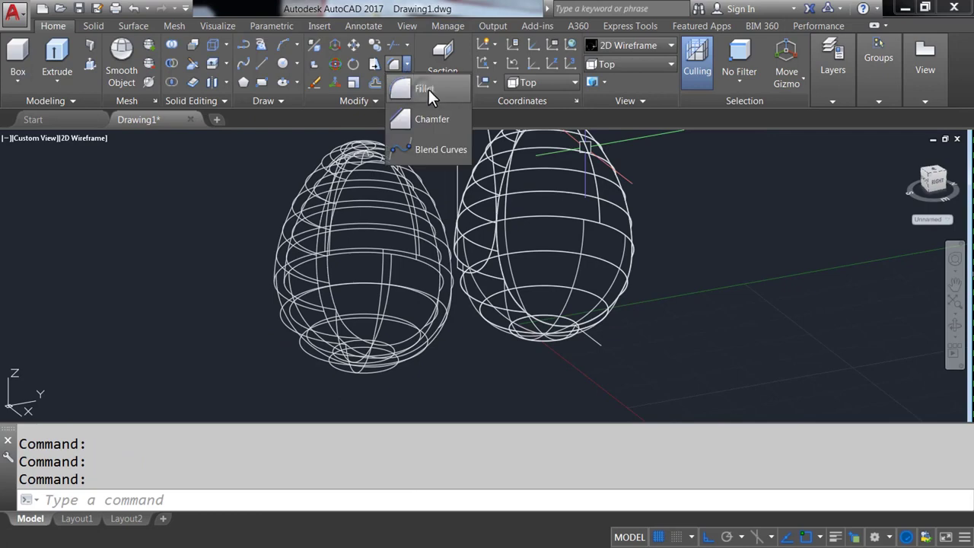
# Step: Begin a radius-30 chain fillet on the egg's edge loop, then cancel it
pyautogui.click(424, 89)
pyautogui.press('Return')
pyautogui.write('30')
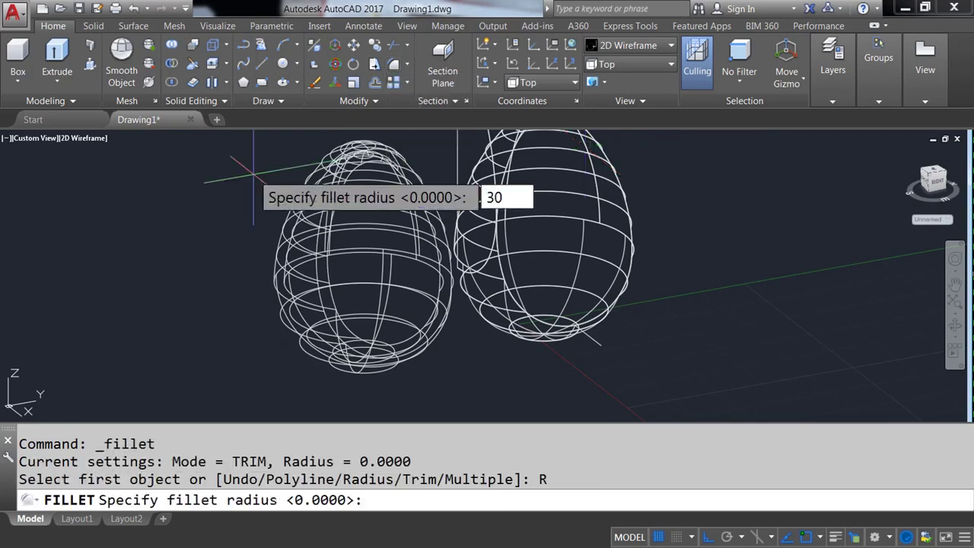
pyautogui.press('Return')
pyautogui.scroll(5, 412, 315)
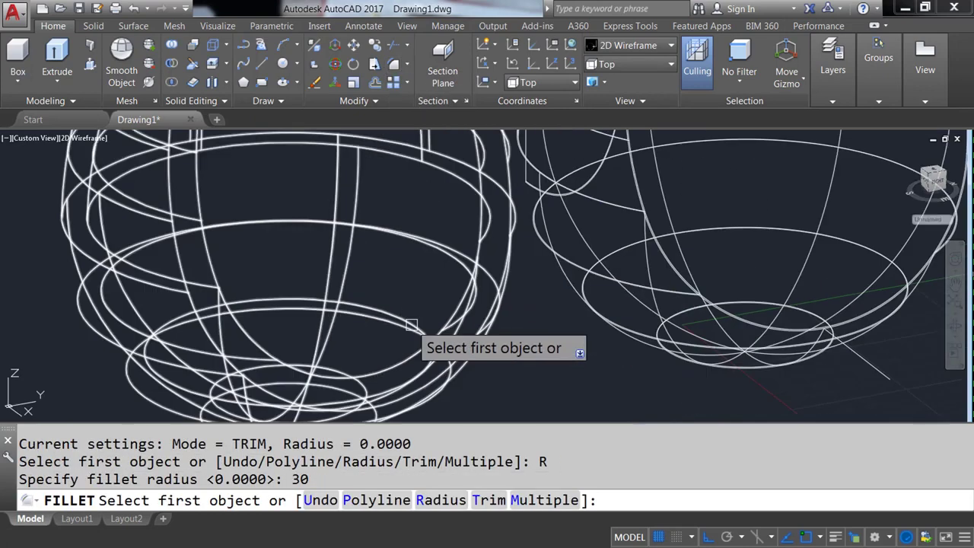
pyautogui.scroll(3, 456, 259)
pyautogui.click(421, 283)
pyautogui.press('Return')
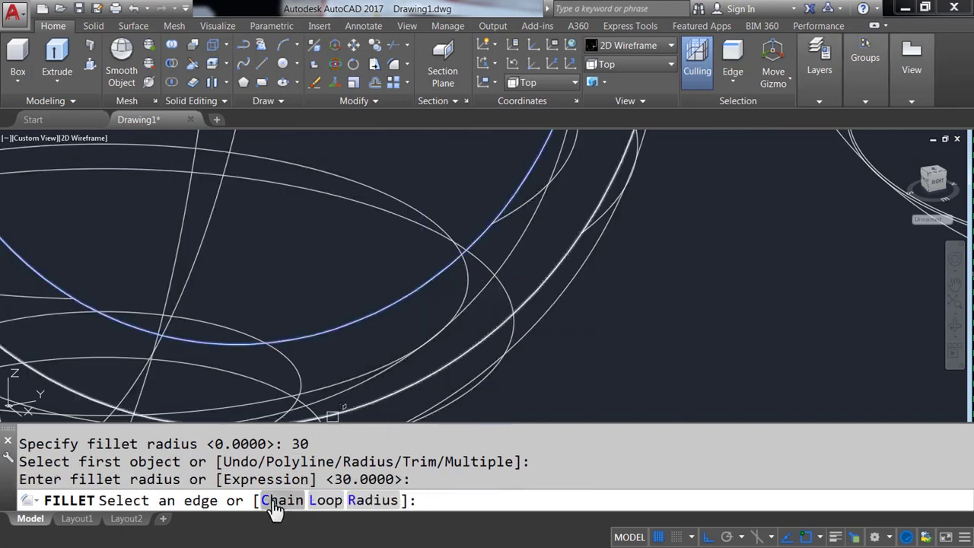
pyautogui.click(275, 506)
pyautogui.scroll(-3, 232, 406)
pyautogui.scroll(-2, 147, 309)
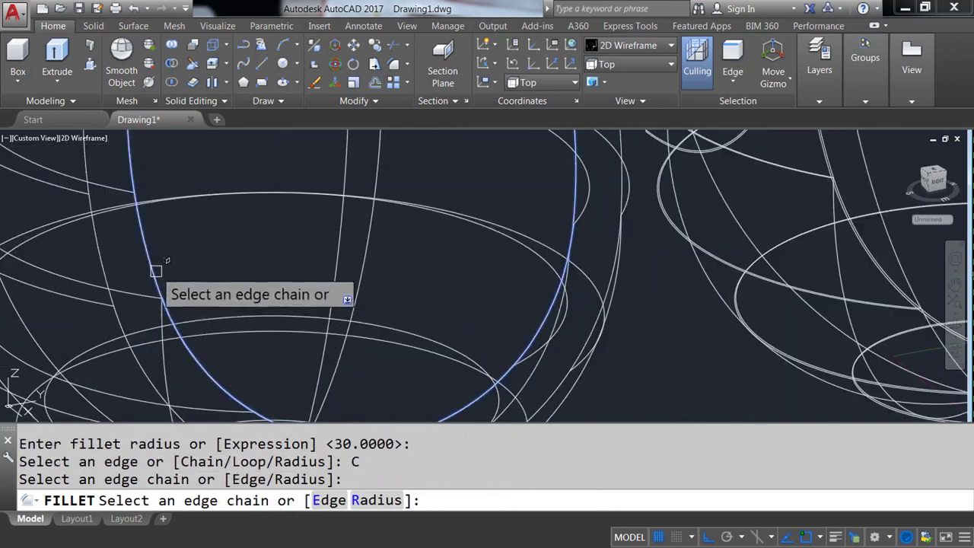
pyautogui.scroll(-2, 307, 287)
pyautogui.scroll(-2, 307, 287)
pyautogui.click(374, 352)
pyautogui.press('Escape')
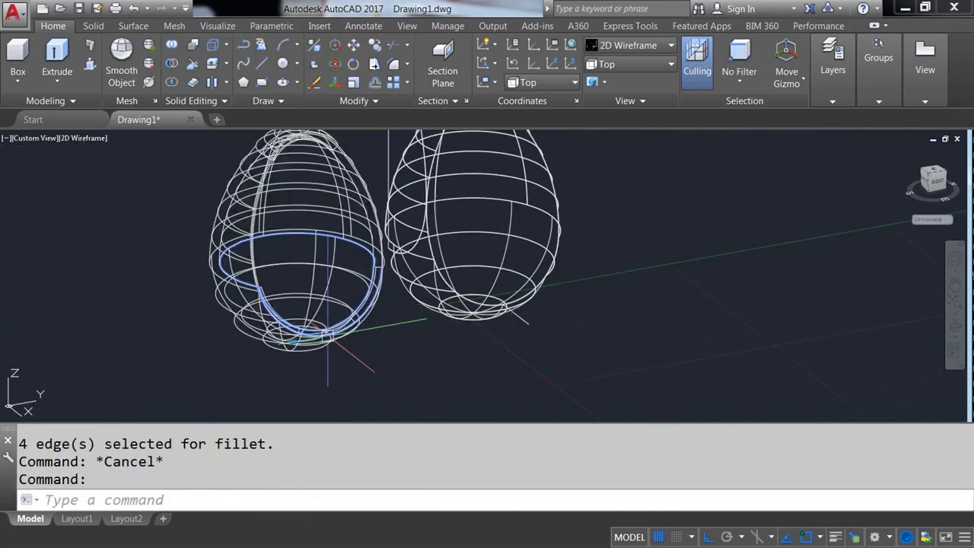
# Step: Return to shaded display and move the left egg 1000 units back onto the other egg
pyautogui.click(635, 46)
pyautogui.click(618, 136)
pyautogui.keyDown('shift'); pyautogui.moveTo(358, 272); pyautogui.dragTo(370, 265, button='middle'); pyautogui.keyUp('shift')
pyautogui.write('M')
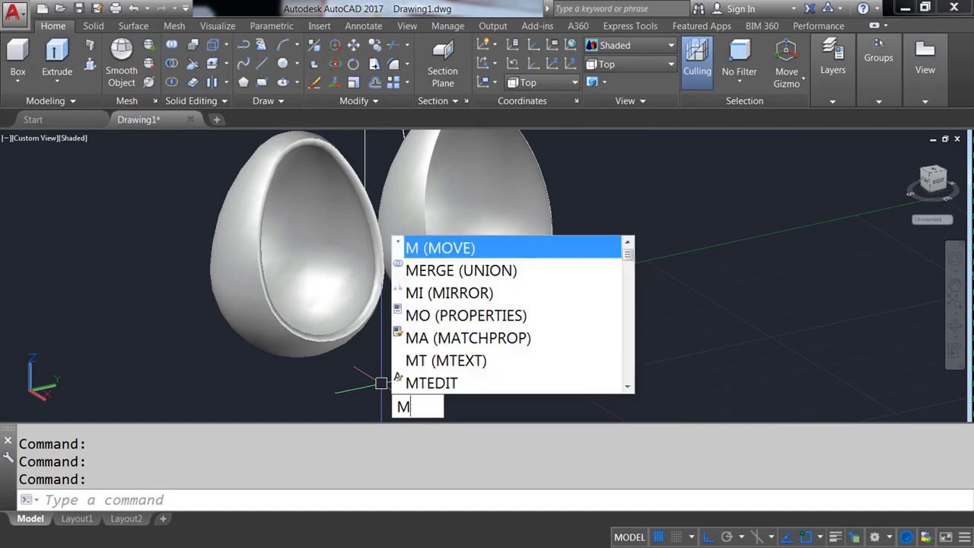
pyautogui.press('Return')
pyautogui.click(358, 335)
pyautogui.press('Return')
pyautogui.click(327, 387)
pyautogui.write('1000')
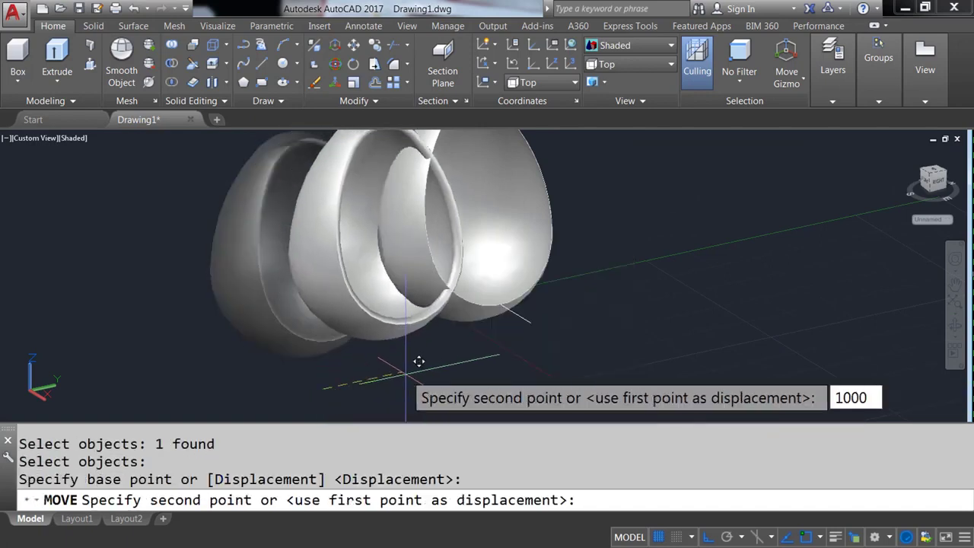
pyautogui.press('Return')
pyautogui.keyDown('shift'); pyautogui.moveTo(404, 374); pyautogui.dragTo(467, 280, button='middle'); pyautogui.keyUp('shift')
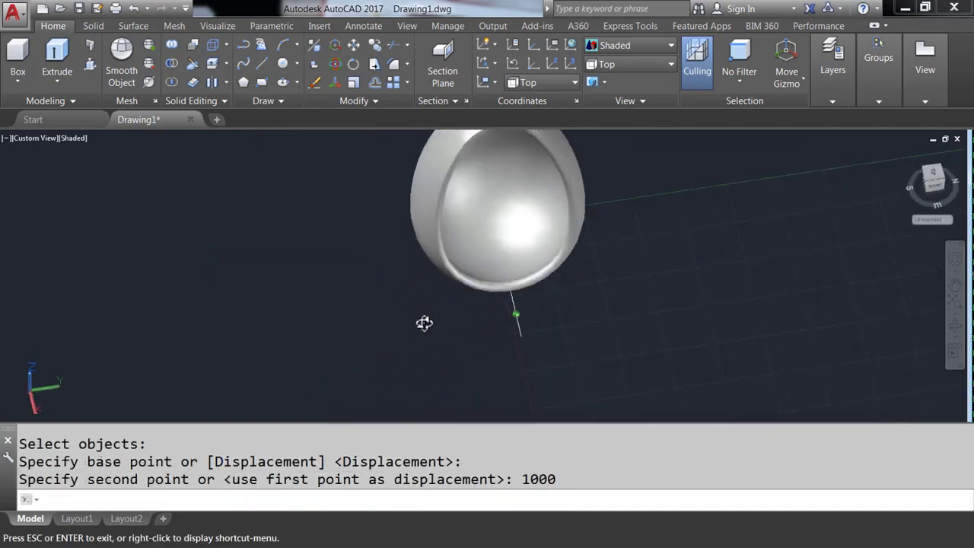
pyautogui.click(629, 45)
# Step: Show the model in wireframe from the Front view and pan to the profile sketch
pyautogui.click(615, 84)
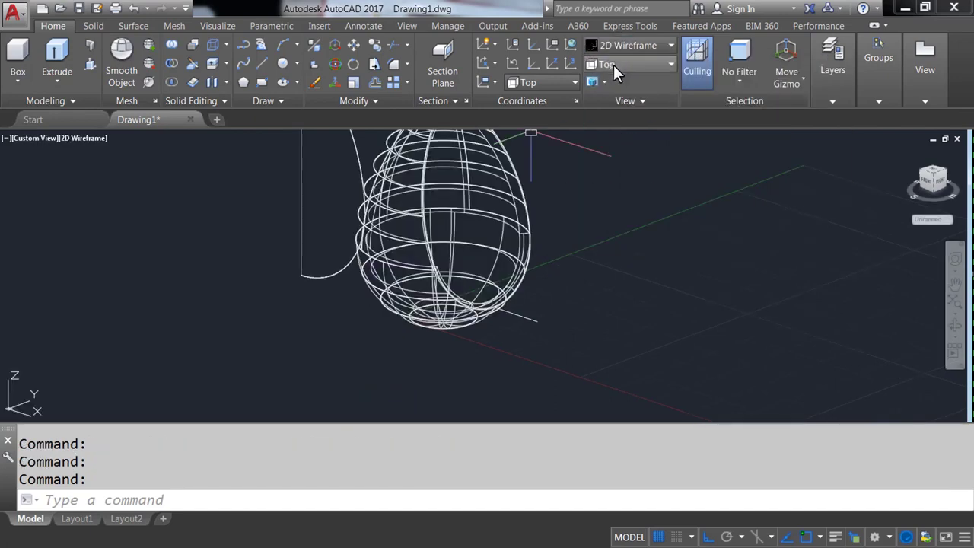
pyautogui.click(613, 64)
pyautogui.click(606, 142)
pyautogui.moveTo(354, 224); pyautogui.dragTo(475, 224, button='middle')
# Step: Offset the profile arc 50 units to its inner side
pyautogui.write('O')
pyautogui.press('Return')
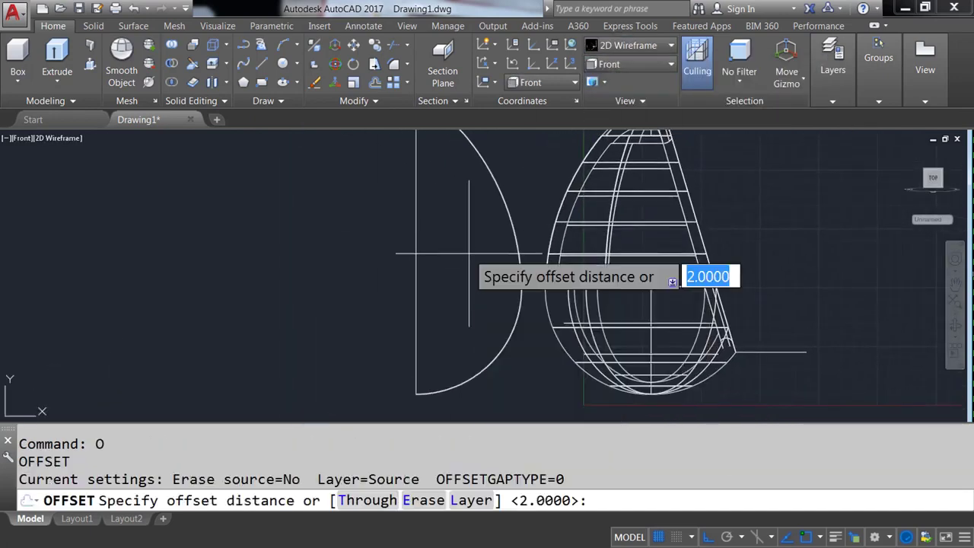
pyautogui.write('50')
pyautogui.press('Return')
pyautogui.scroll(3, 520, 307)
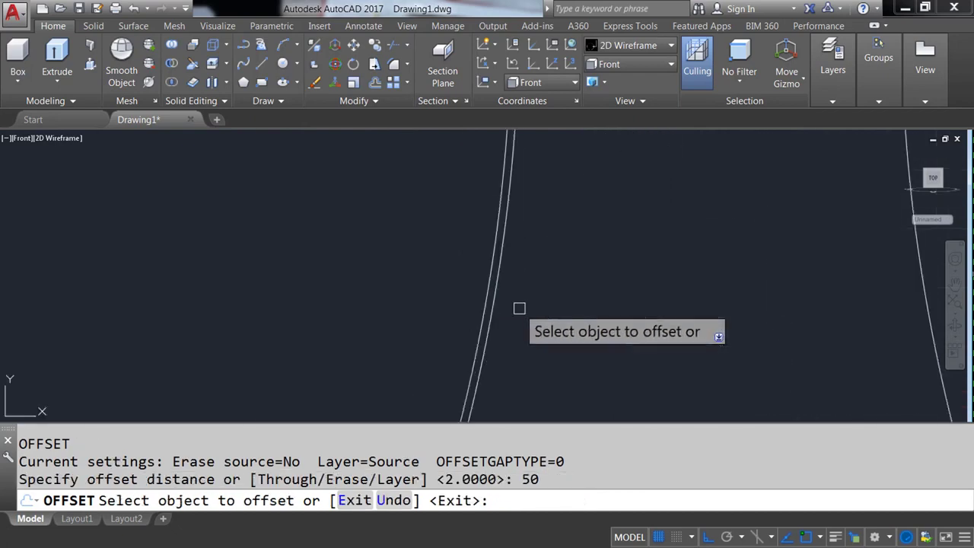
pyautogui.click(483, 290)
pyautogui.click(431, 285)
pyautogui.press('Return')
pyautogui.scroll(-2, 438, 248)
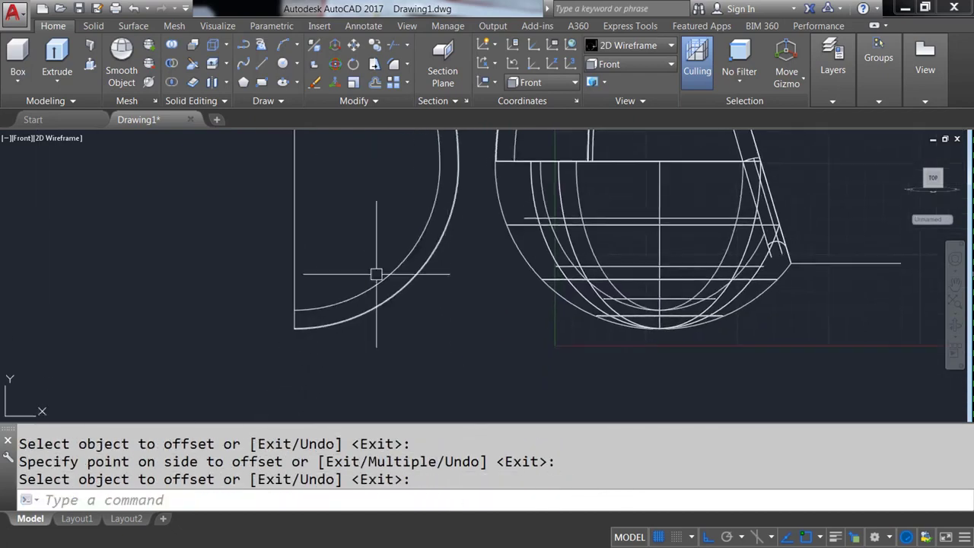
pyautogui.scroll(3, 299, 339)
pyautogui.write('L')
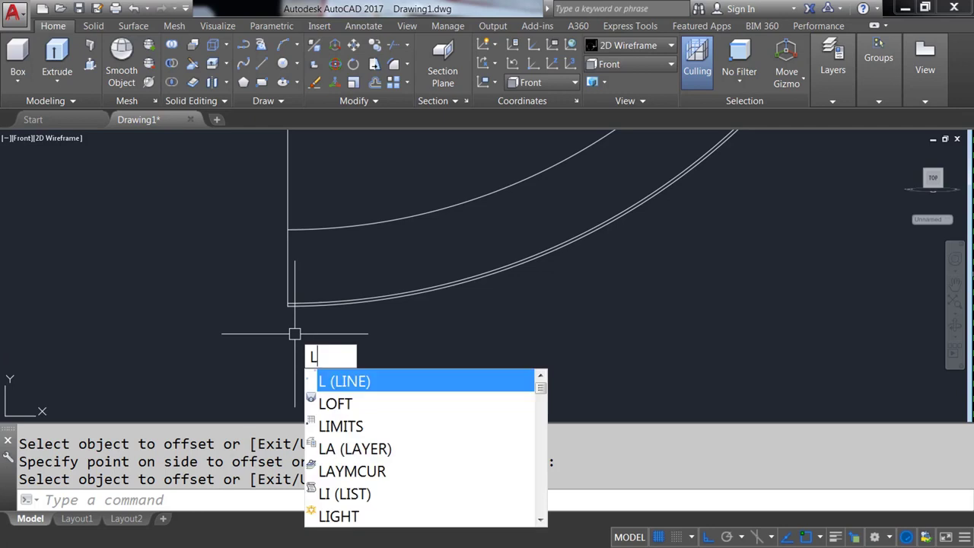
# Step: Draw a horizontal line from the arcs' corner out to the right
pyautogui.press('Return')
pyautogui.scroll(2, 283, 251)
pyautogui.click(272, 278)
pyautogui.scroll(-2, 253, 301)
pyautogui.scroll(-2, 253, 300)
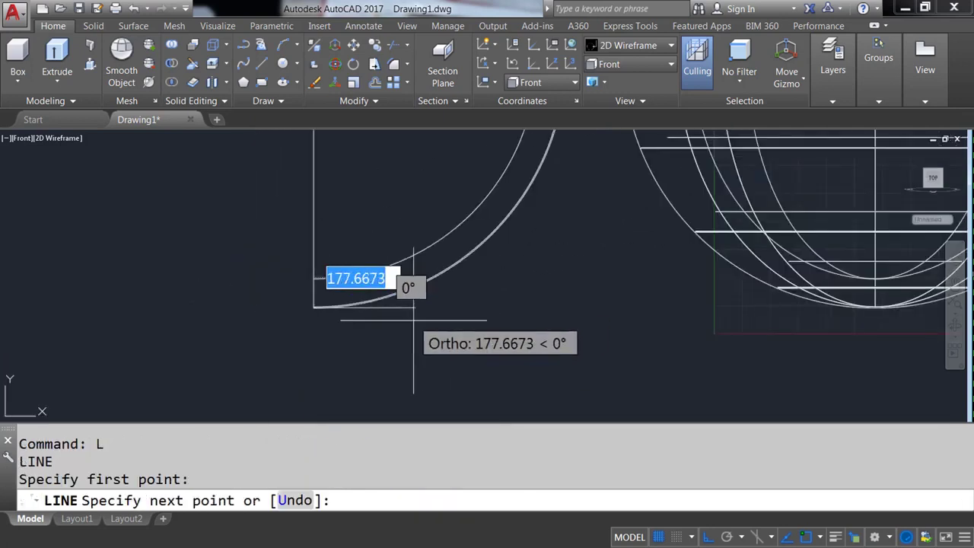
pyautogui.click(571, 307)
pyautogui.press('Return')
# Step: Move the new horizontal line up 300 units
pyautogui.write('m')
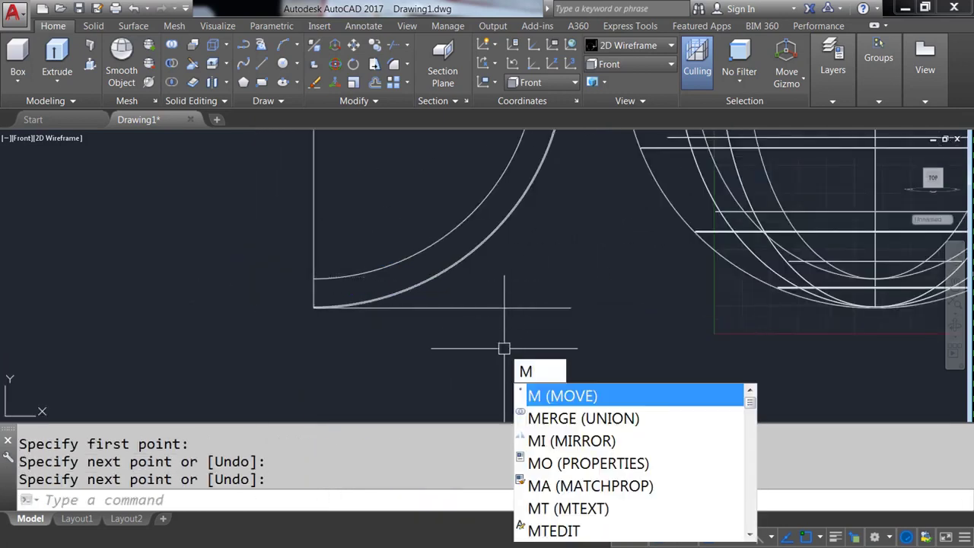
pyautogui.press('Return')
pyautogui.click(524, 307)
pyautogui.press('Return')
pyautogui.click(245, 339)
pyautogui.write('300')
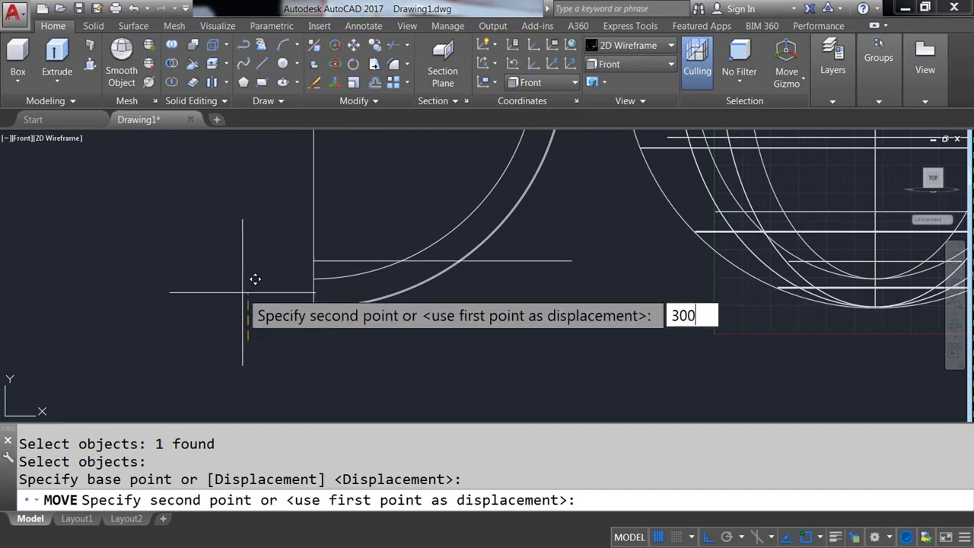
pyautogui.press('Return')
pyautogui.scroll(-2, 252, 303)
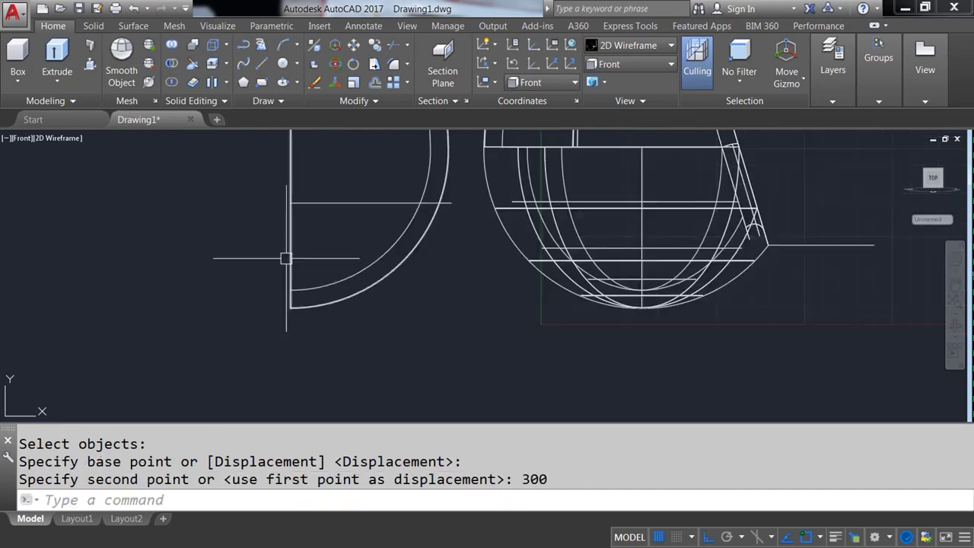
pyautogui.moveTo(284, 259); pyautogui.dragTo(373, 285, button='middle')
pyautogui.scroll(1, 374, 285)
pyautogui.scroll(1, 416, 285)
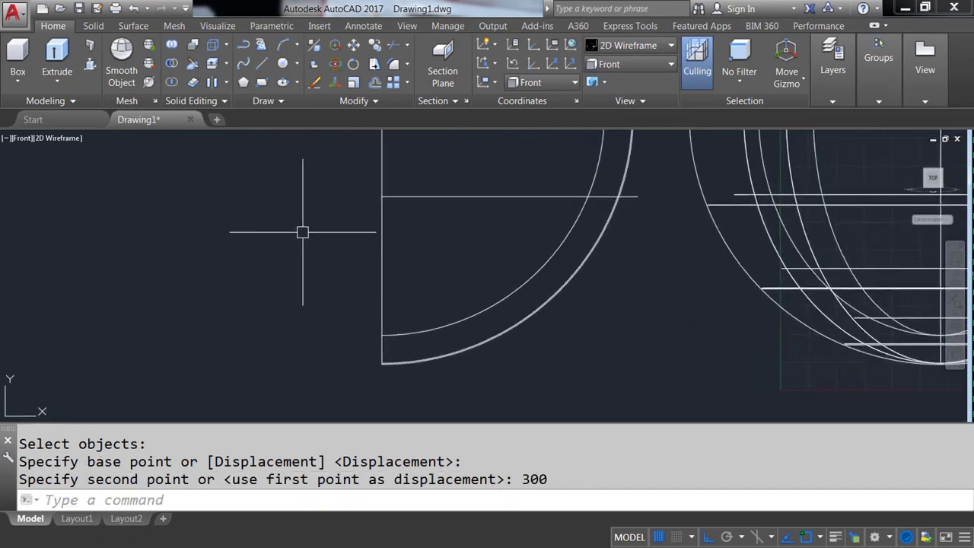
pyautogui.write('o')
pyautogui.press('Return')
pyautogui.write('103.8')
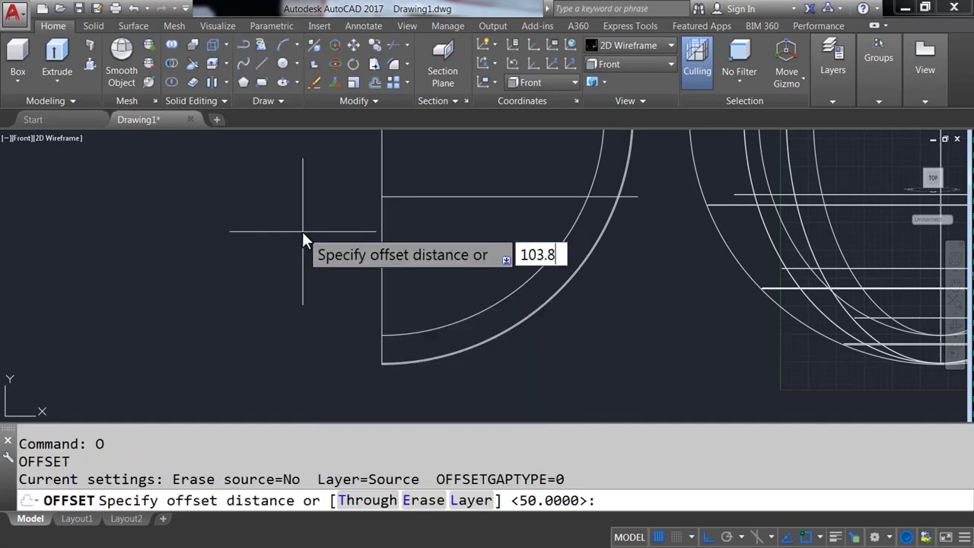
# Step: Offset the top horizontal line 103.8 units downward
pyautogui.press('Return')
pyautogui.click(425, 196)
pyautogui.click(435, 243)
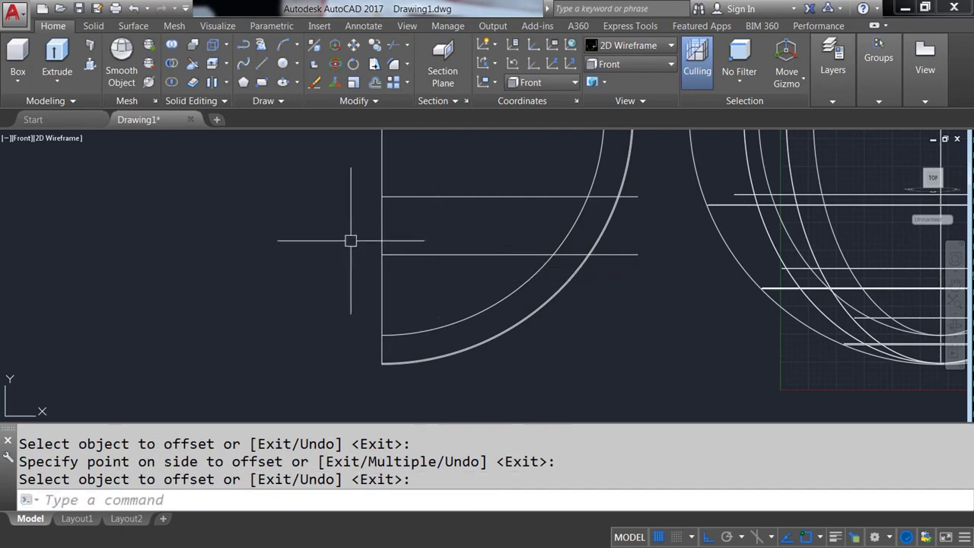
pyautogui.write('L')
# Step: Draw a short vertical line left of the arcs and rotate it 16.5° about its lower end
pyautogui.press('Return')
pyautogui.click(297, 265)
pyautogui.click(297, 165)
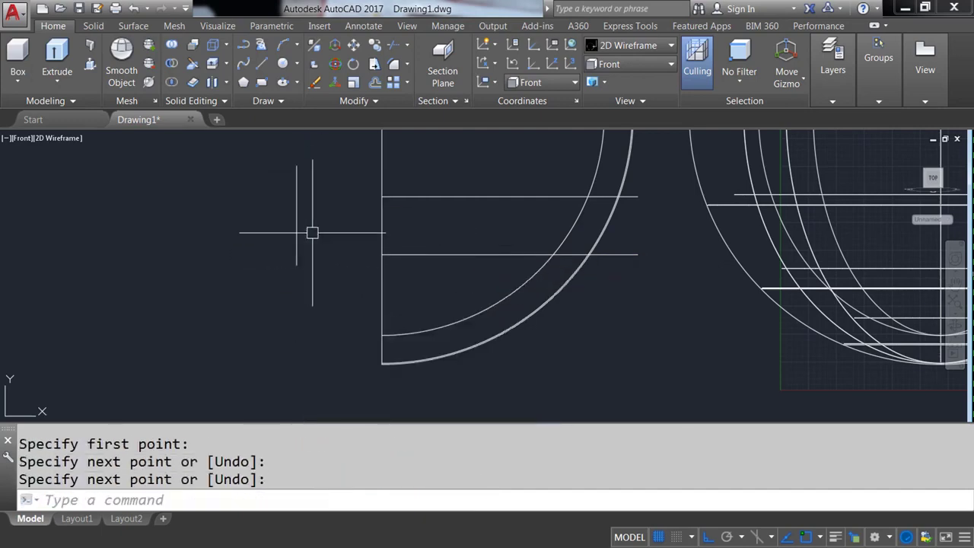
pyautogui.write('RO')
pyautogui.press('Return')
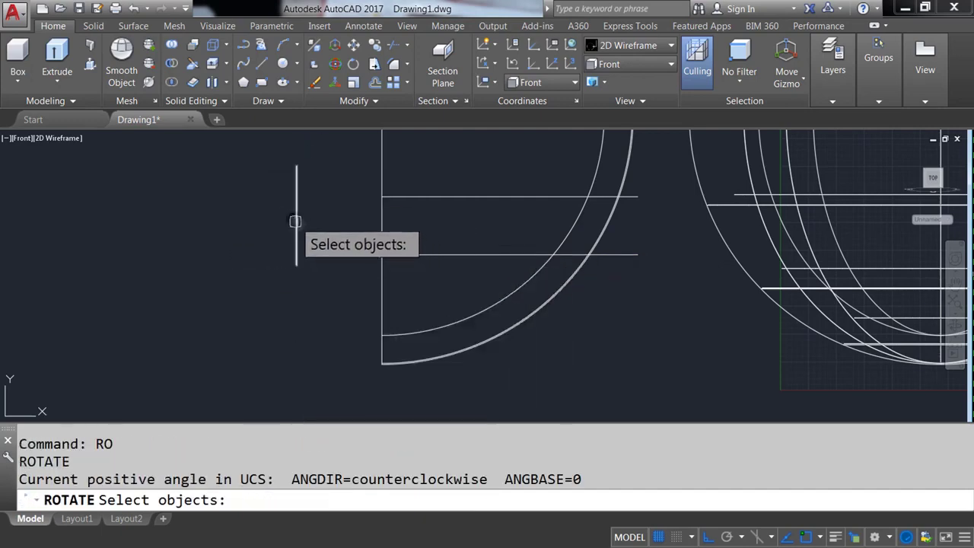
pyautogui.click(297, 222)
pyautogui.press('Return')
pyautogui.click(297, 265)
pyautogui.write('16.5')
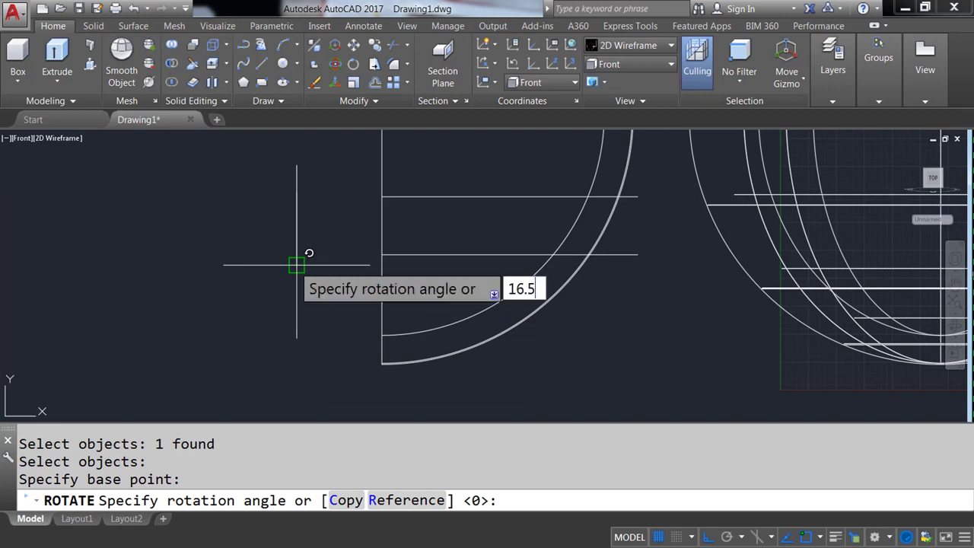
pyautogui.press('Return')
pyautogui.write('TR')
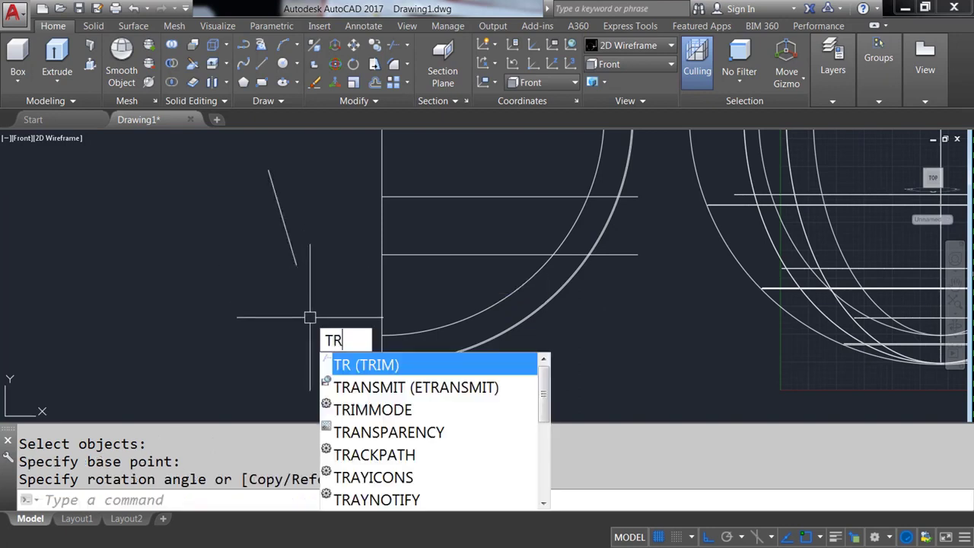
# Step: Trim the upper and lower horizontal lines back to the inner arc
pyautogui.press('Return')
pyautogui.click(444, 327)
pyautogui.press('Return')
pyautogui.click(582, 254)
pyautogui.click(600, 198)
pyautogui.press('Return')
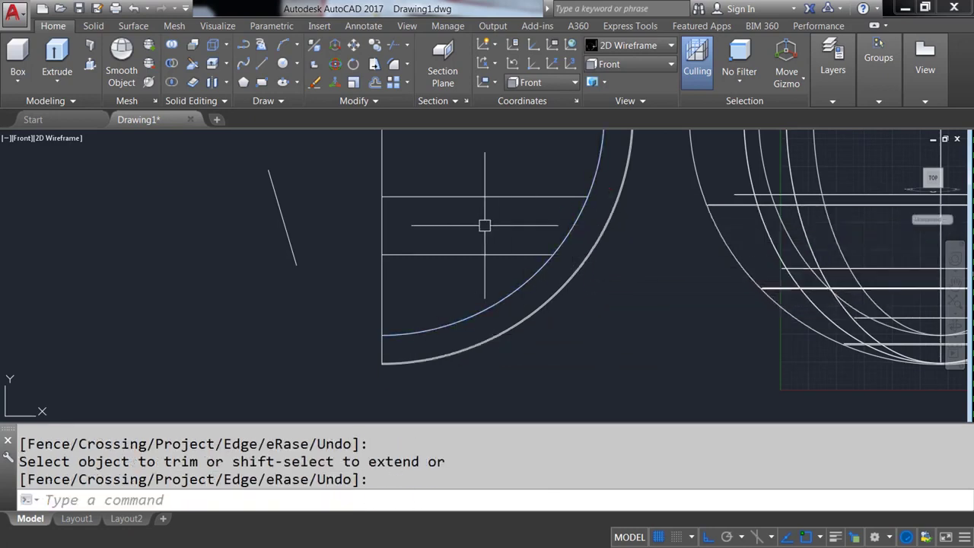
pyautogui.write('M')
# Step: Move the slanted line so its lower end sits on the arc–line intersection
pyautogui.press('Return')
pyautogui.click(288, 236)
pyautogui.press('Return')
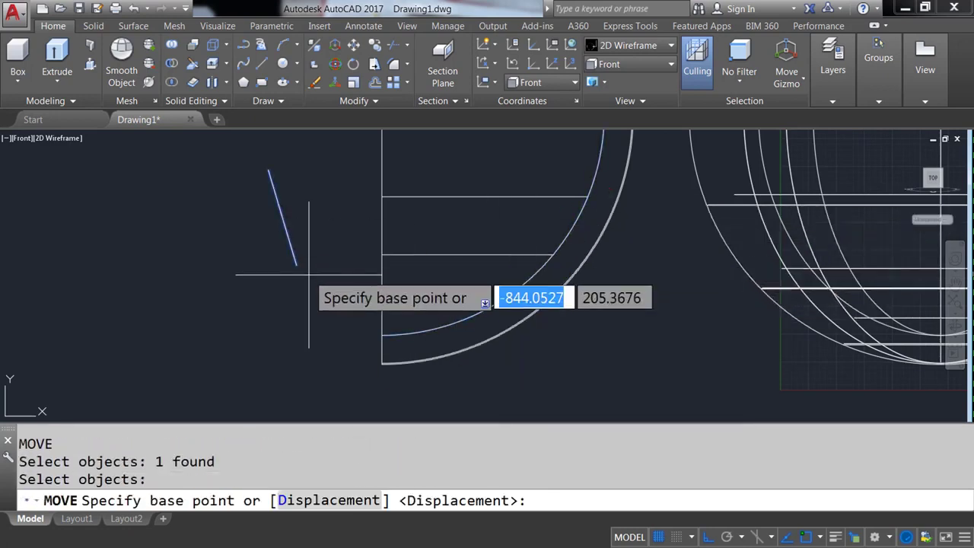
pyautogui.click(296, 265)
pyautogui.scroll(4, 522, 246)
pyautogui.click(626, 228)
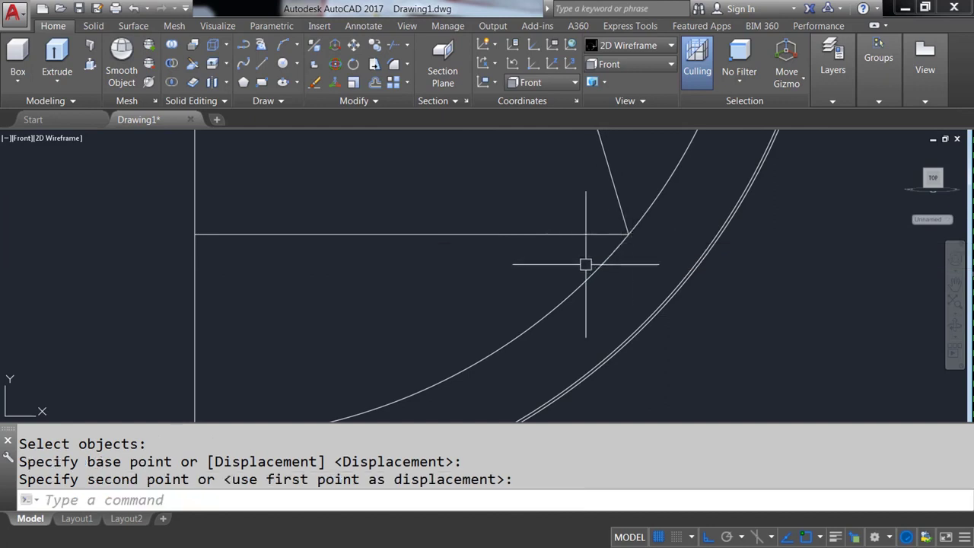
pyautogui.scroll(-4, 551, 283)
pyautogui.write('CO')
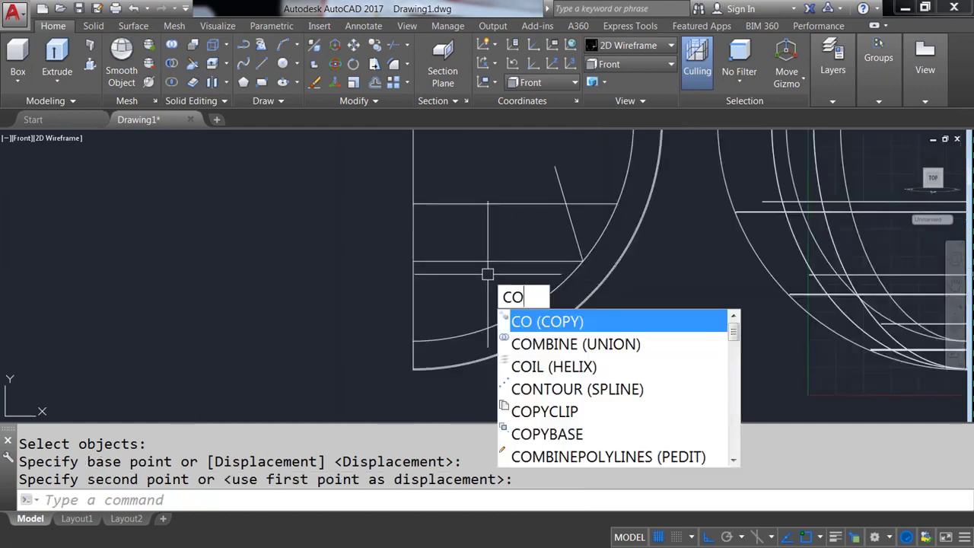
# Step: Copy the horizontal line, inner arc and vertical line 2000 units to the left
pyautogui.press('Return')
pyautogui.click(475, 203)
pyautogui.click(506, 316)
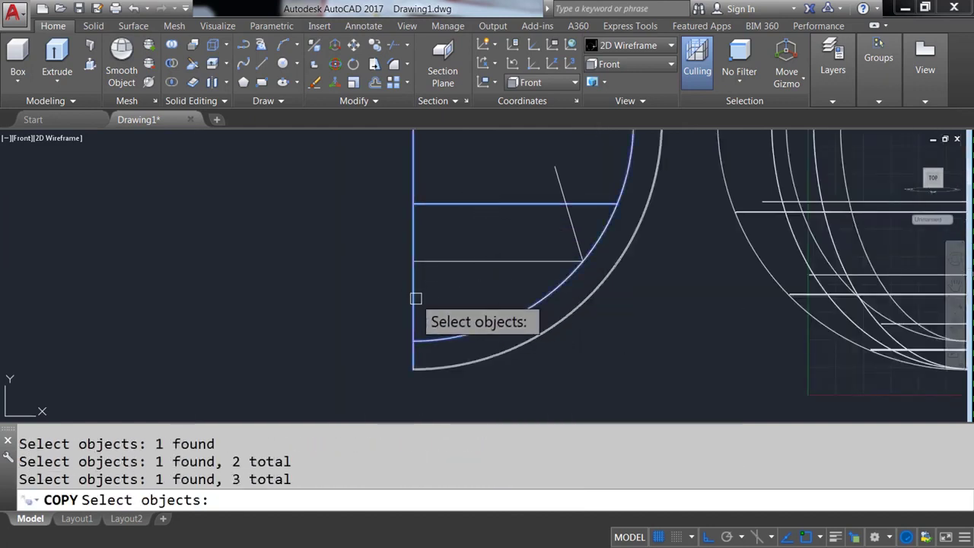
pyautogui.press('Return')
pyautogui.click(496, 286)
pyautogui.write('2000')
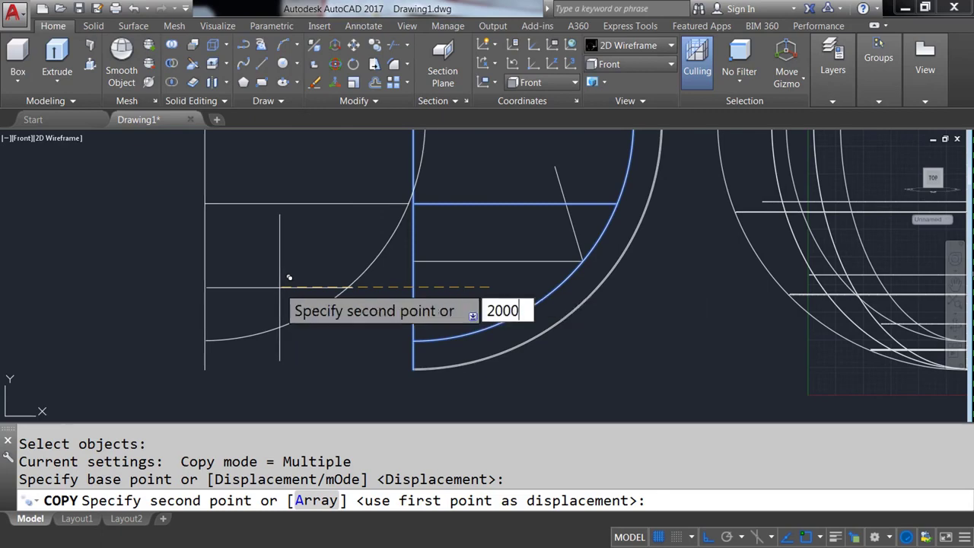
pyautogui.press('Return')
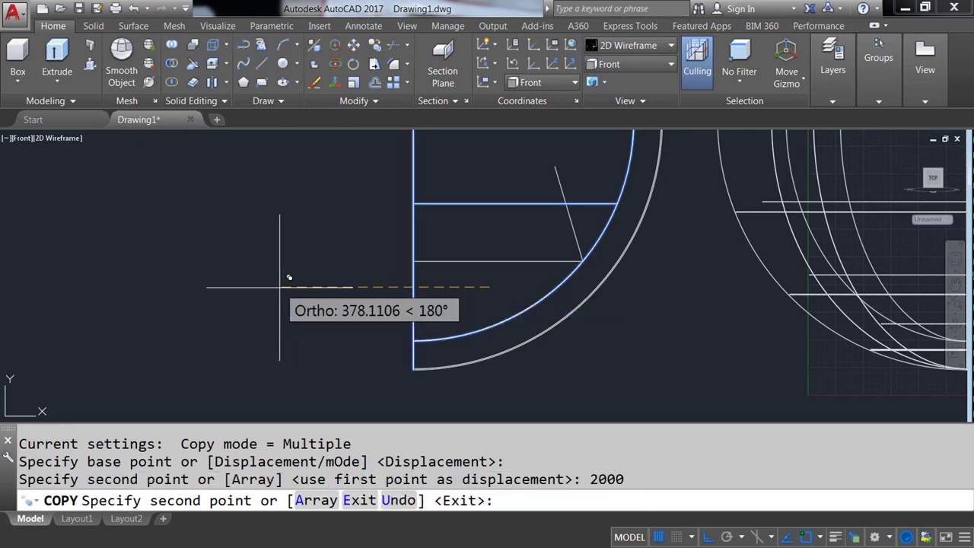
pyautogui.scroll(-2, 287, 277)
pyautogui.press('Return')
pyautogui.scroll(-1, 415, 315)
pyautogui.scroll(2, 416, 315)
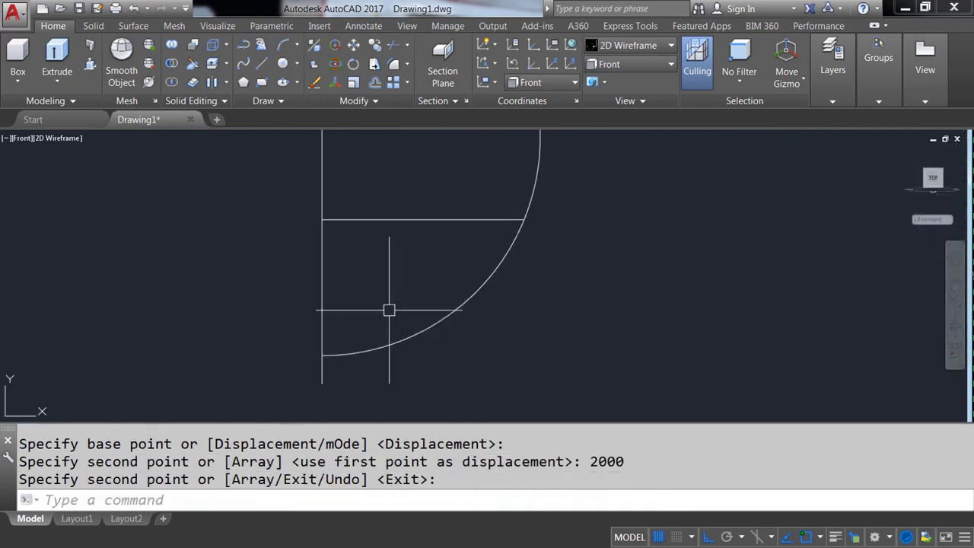
pyautogui.moveTo(373, 299); pyautogui.dragTo(417, 296, button='middle')
# Step: Make a boundary polyline from the copied profile and revolve it 360° about the vertical axis
pyautogui.press('Return')
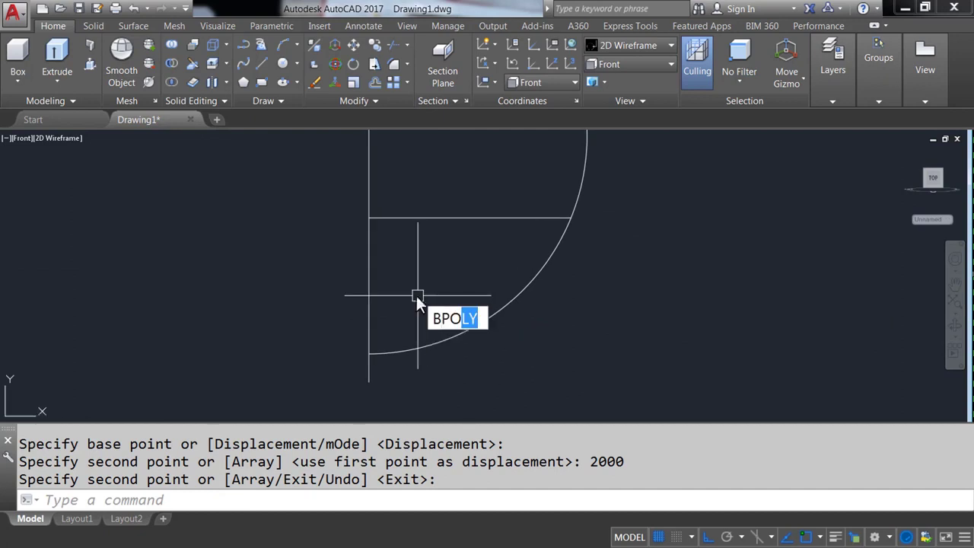
pyautogui.click(415, 193)
pyautogui.press('Return')
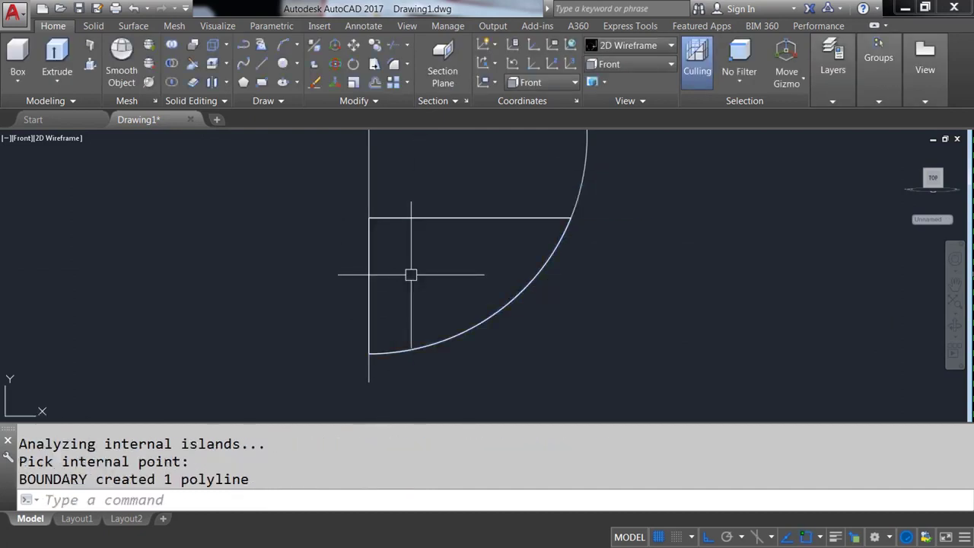
pyautogui.write('REVOLVE')
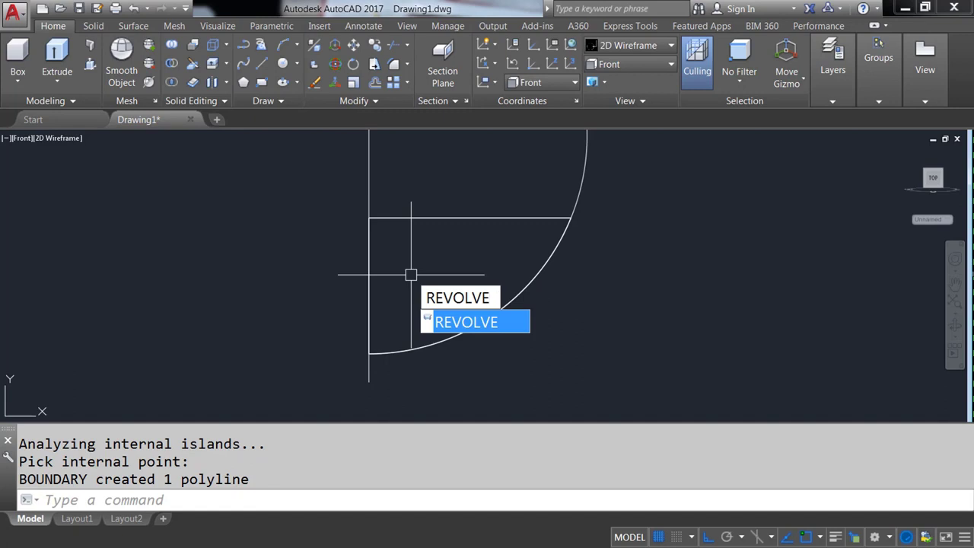
pyautogui.press('Return')
pyautogui.click(369, 297)
pyautogui.click(425, 315)
pyautogui.press('Return')
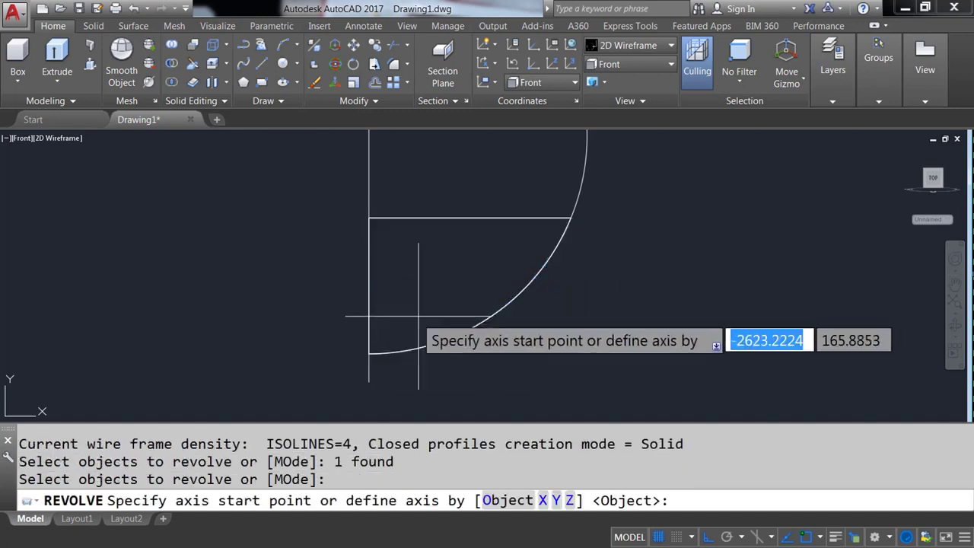
pyautogui.click(369, 352)
pyautogui.click(367, 206)
pyautogui.write('360')
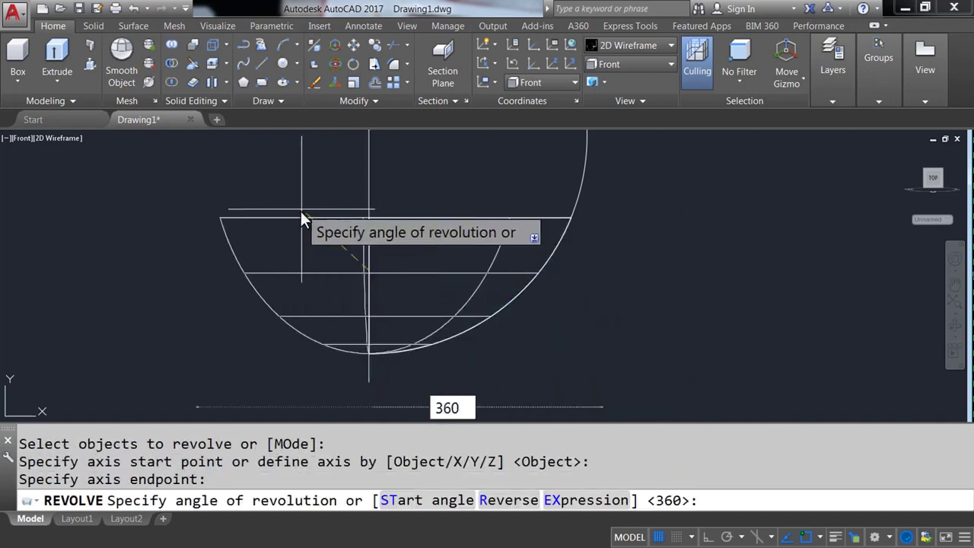
pyautogui.press('Return')
# Step: Move the revolved seat solid 2000 units and window-select the leftover profile lines
pyautogui.write('M')
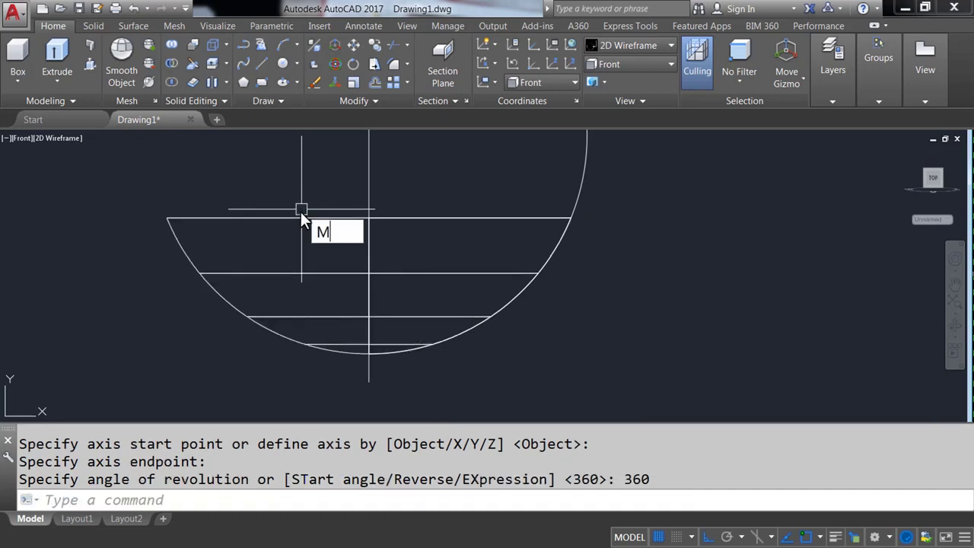
pyautogui.press('Return')
pyautogui.click(491, 315)
pyautogui.press('Return')
pyautogui.click(533, 321)
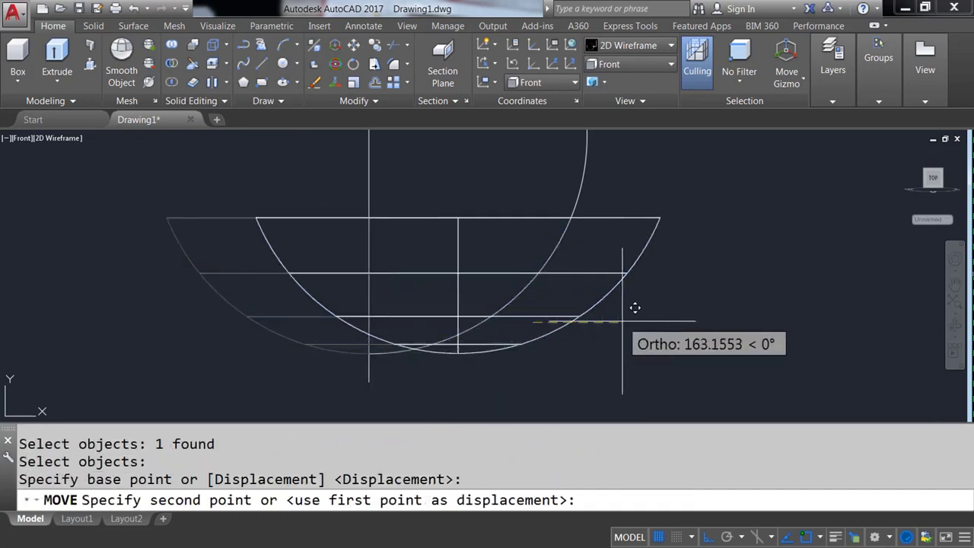
pyautogui.write('2000')
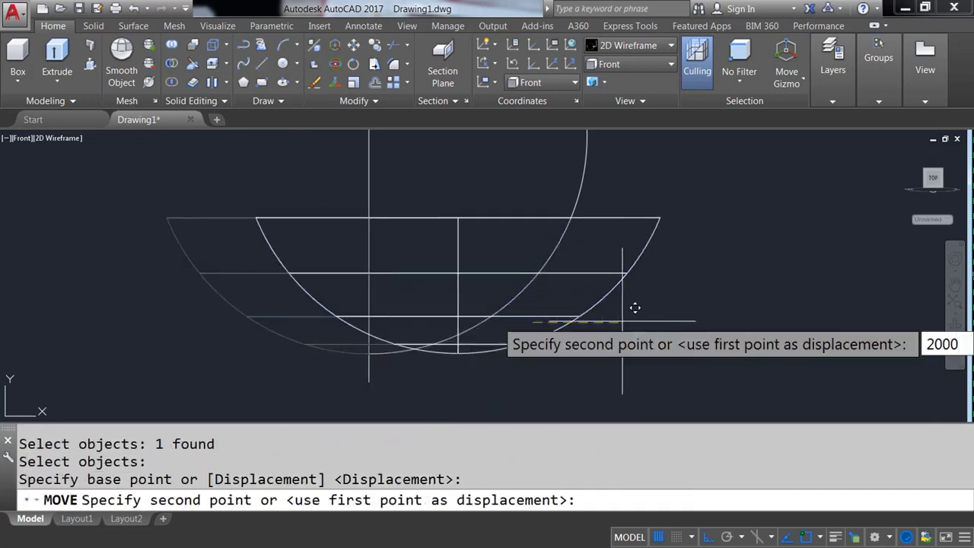
pyautogui.press('Return')
pyautogui.scroll(-3, 540, 307)
pyautogui.click(570, 337)
pyautogui.click(454, 163)
# Step: Delete the leftover profile lines and zoom in on the chair's seat area
pyautogui.press('Delete')
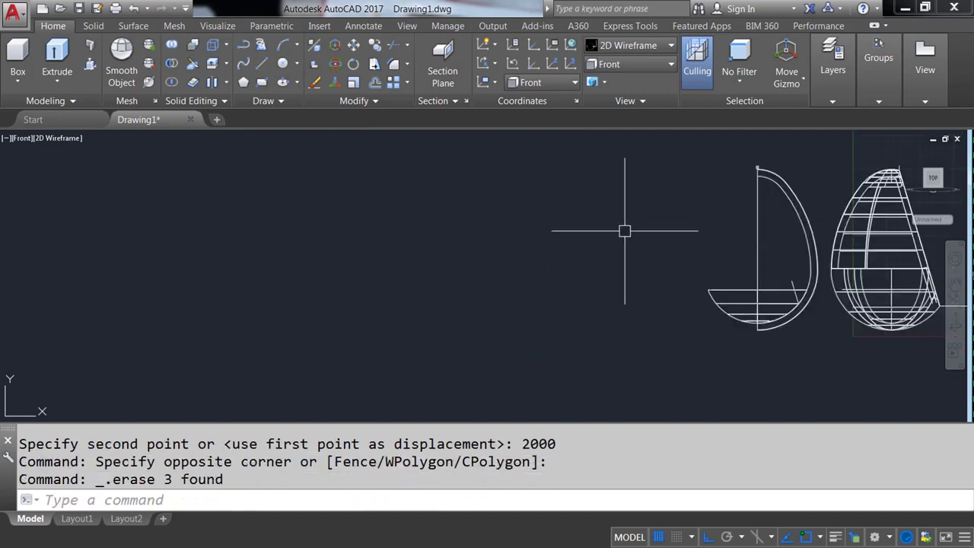
pyautogui.moveTo(624, 231); pyautogui.dragTo(452, 256, button='middle')
pyautogui.scroll(3, 543, 283)
pyautogui.scroll(2, 526, 267)
# Step: Slice the seat cushion along the slanted line and delete the small cut-off piece
pyautogui.write('SLICE')
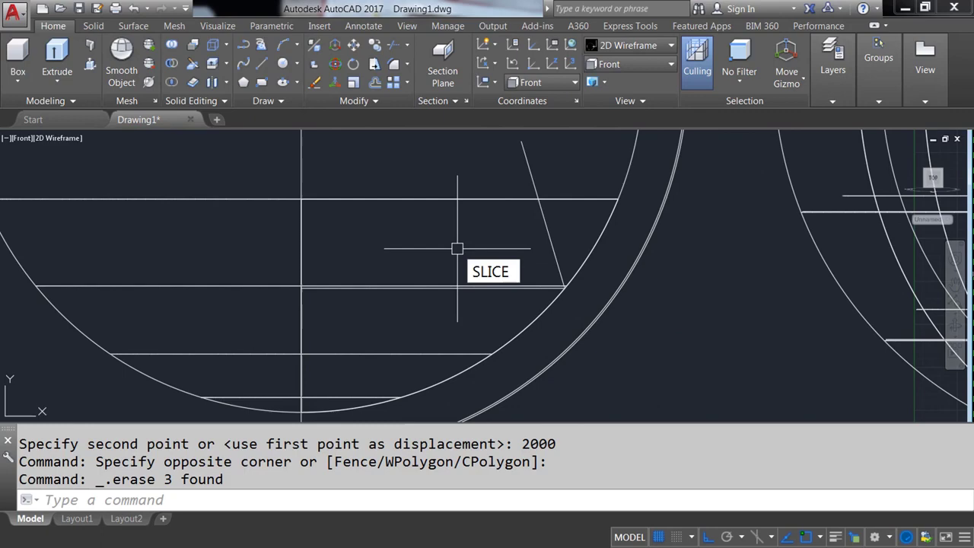
pyautogui.press('Return')
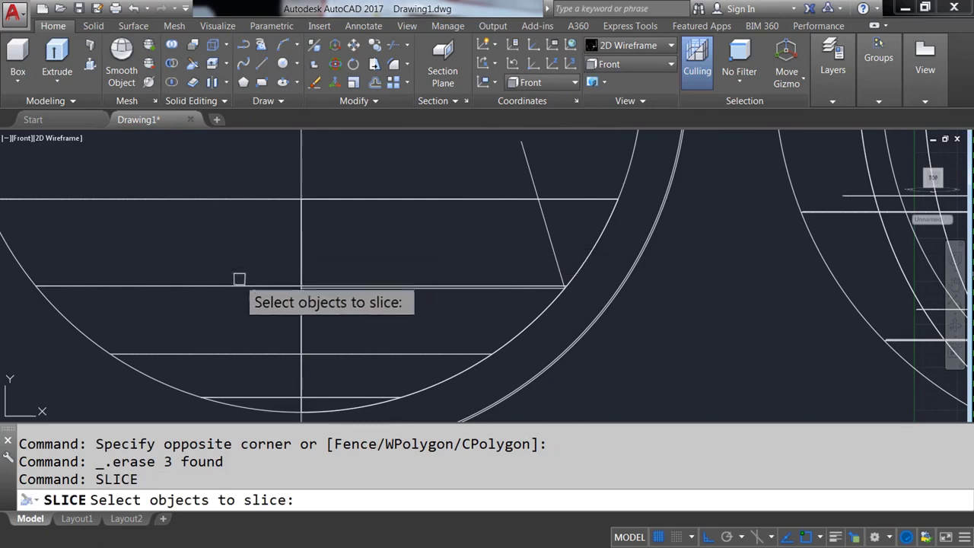
pyautogui.click(239, 281)
pyautogui.press('Return')
pyautogui.click(559, 263)
pyautogui.click(531, 168)
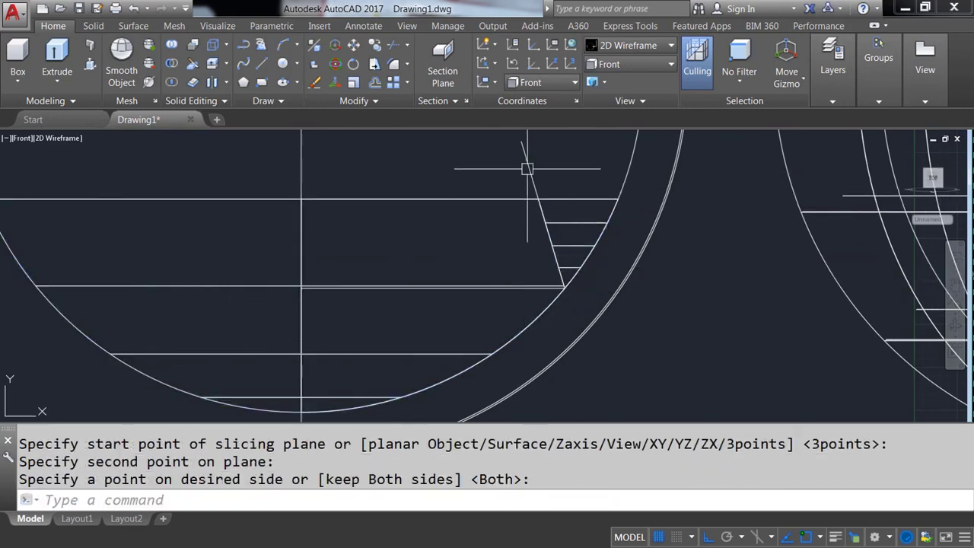
pyautogui.press('Return')
pyautogui.click(574, 220)
pyautogui.press('Delete')
# Step: Move the trimmed seat cushion 1000 units
pyautogui.scroll(-2, 355, 223)
pyautogui.write('M')
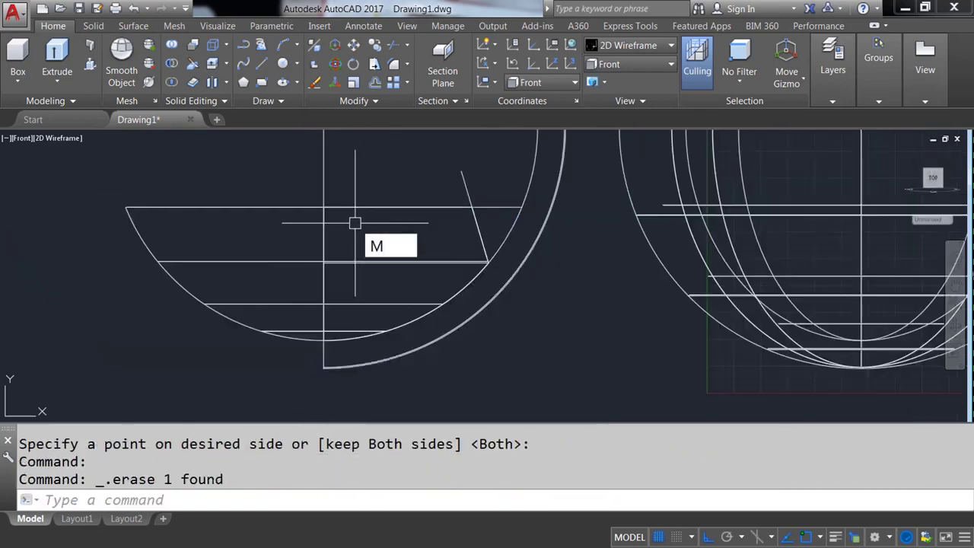
pyautogui.press('Return')
pyautogui.click(261, 262)
pyautogui.press('Return')
pyautogui.click(152, 176)
pyautogui.write('1000')
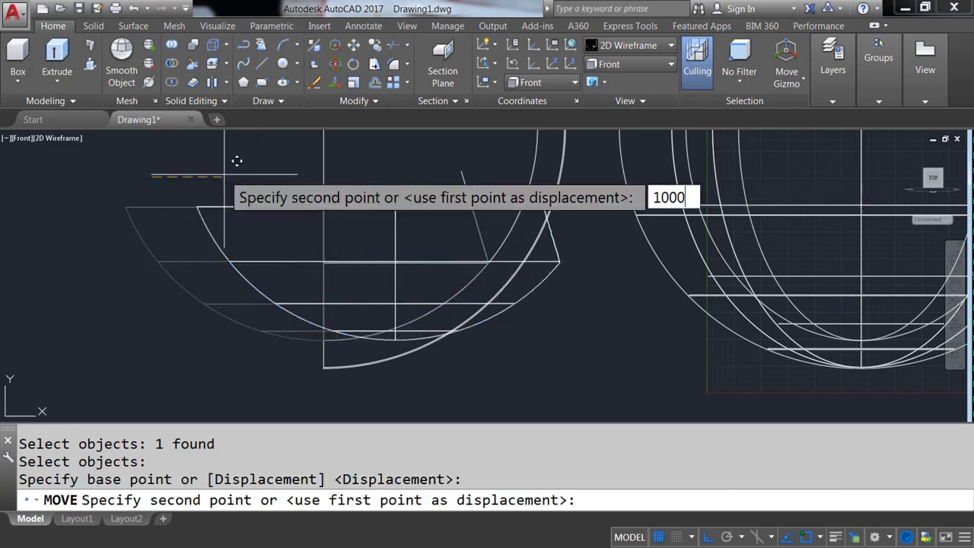
pyautogui.press('Return')
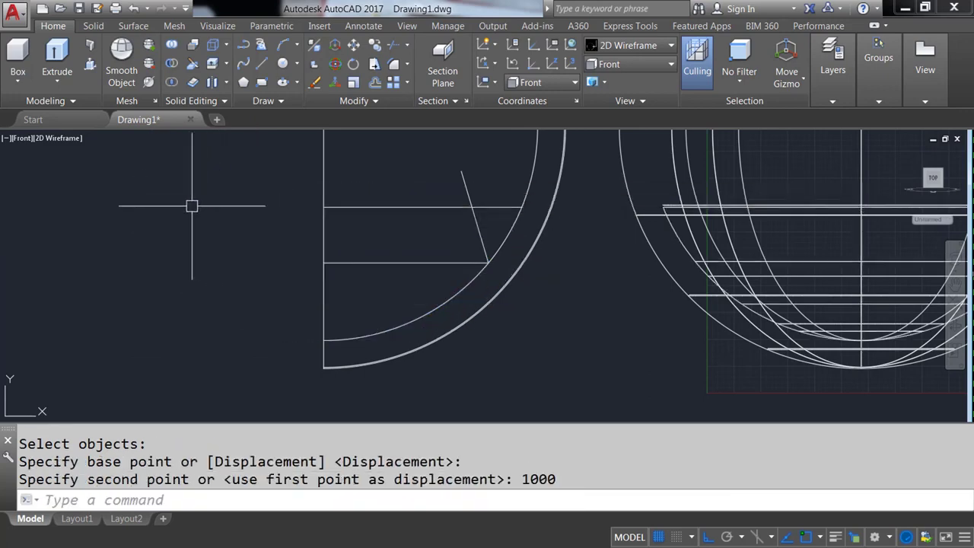
pyautogui.scroll(-2, 626, 224)
# Step: Switch to Top view with Shaded style and orbit to a 3D view of the chair
pyautogui.click(645, 65)
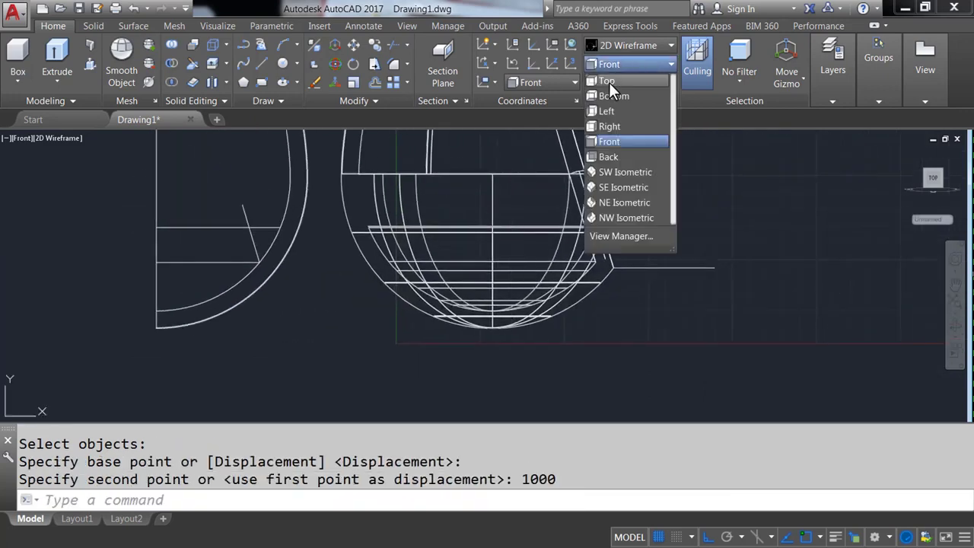
pyautogui.click(607, 81)
pyautogui.click(636, 46)
pyautogui.click(615, 131)
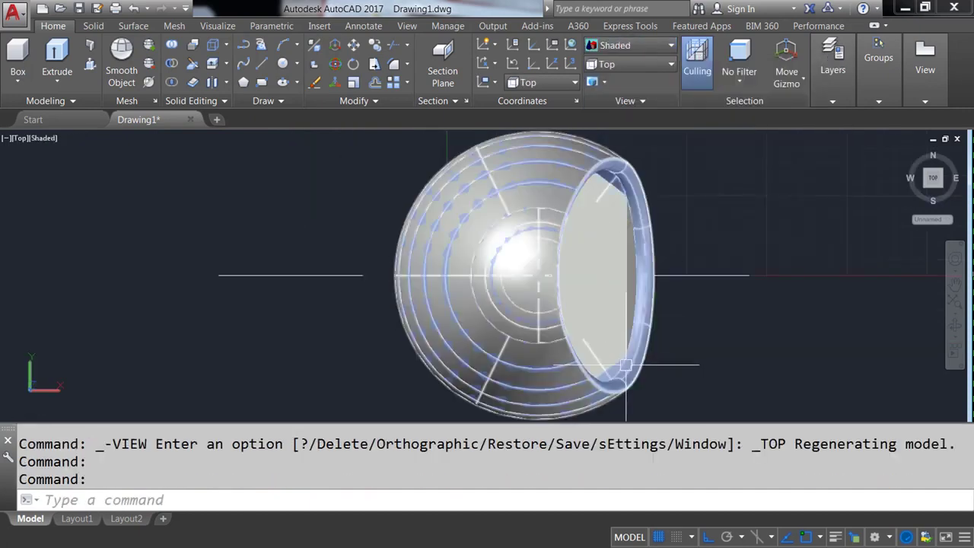
pyautogui.moveTo(549, 251)
pyautogui.keyDown('shift'); pyautogui.mouseDown(button='middle')
pyautogui.moveTo(583, 279)
pyautogui.moveTo(648, 187)
pyautogui.moveTo(522, 262)
pyautogui.moveTo(607, 246)
pyautogui.mouseUp(button='middle'); pyautogui.keyUp('shift')
# Step: Move the seat cushion 2000 units out of the chair and return to 2D Wireframe
pyautogui.press('Return')
pyautogui.click(640, 293)
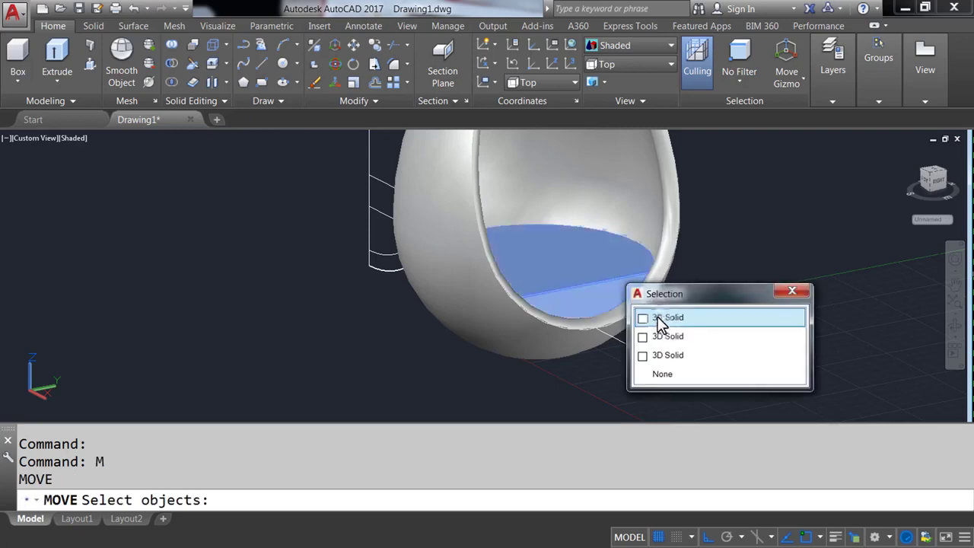
pyautogui.click(655, 315)
pyautogui.press('Return')
pyautogui.click(631, 337)
pyautogui.write('2000')
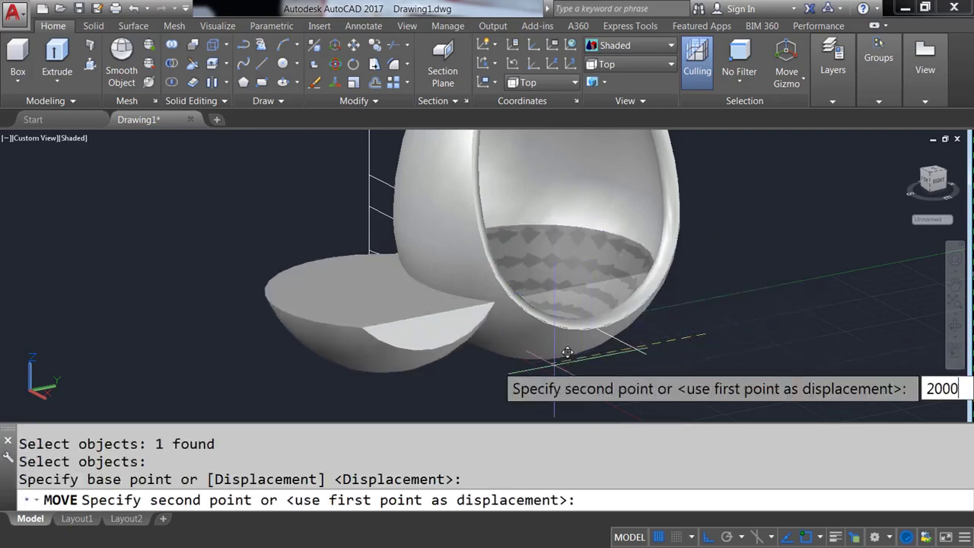
pyautogui.press('Return')
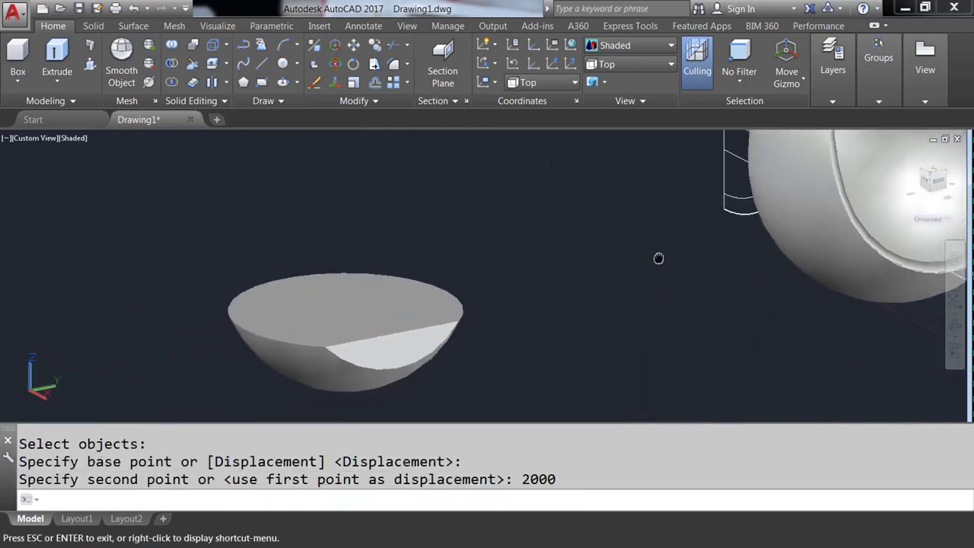
pyautogui.click(632, 45)
pyautogui.click(621, 74)
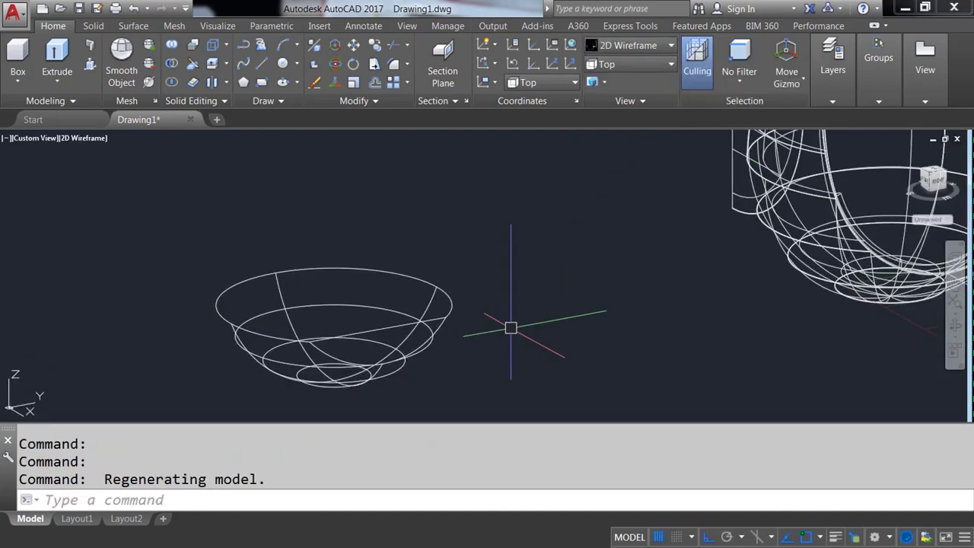
# Step: Fillet the seat cushion's top rim at radius 20 using a chain of three rim edges
pyautogui.keyDown('shift'); pyautogui.moveTo(509, 326); pyautogui.dragTo(582, 314, button='middle'); pyautogui.keyUp('shift')
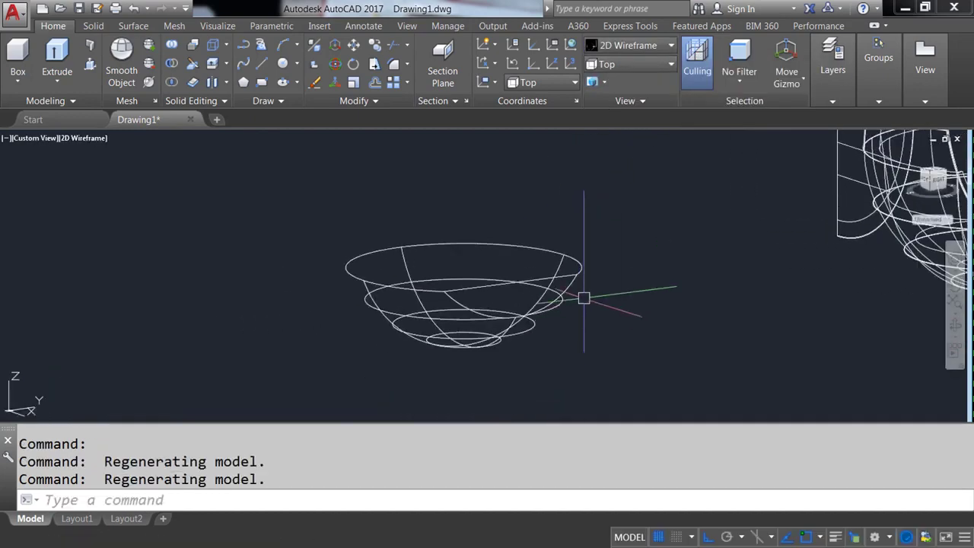
pyautogui.click(425, 89)
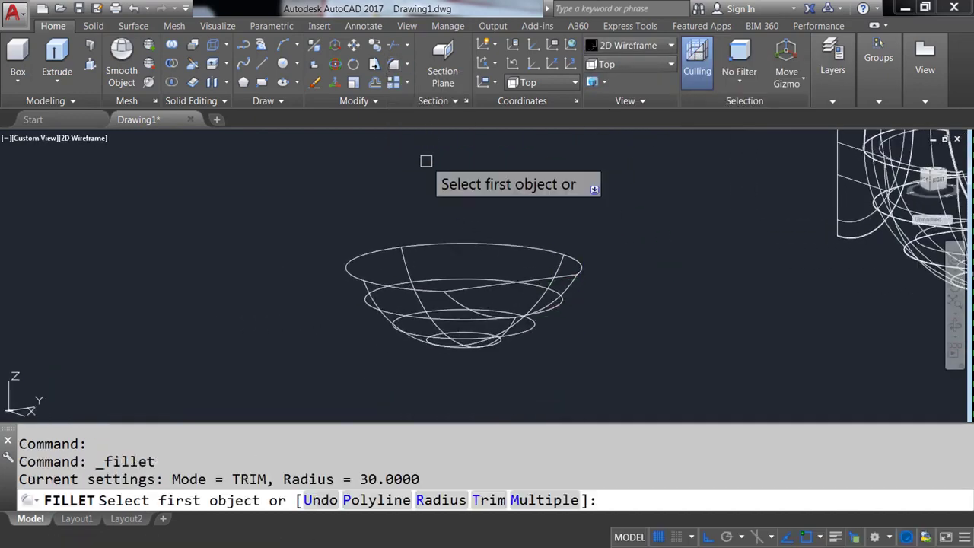
pyautogui.write('R')
pyautogui.press('Return')
pyautogui.write('20')
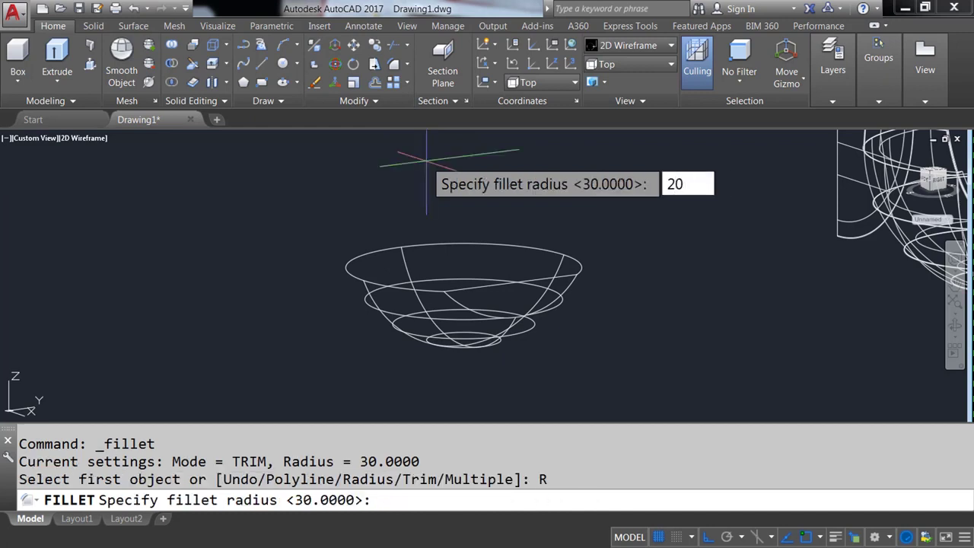
pyautogui.press('Return')
pyautogui.click(442, 245)
pyautogui.press('Return')
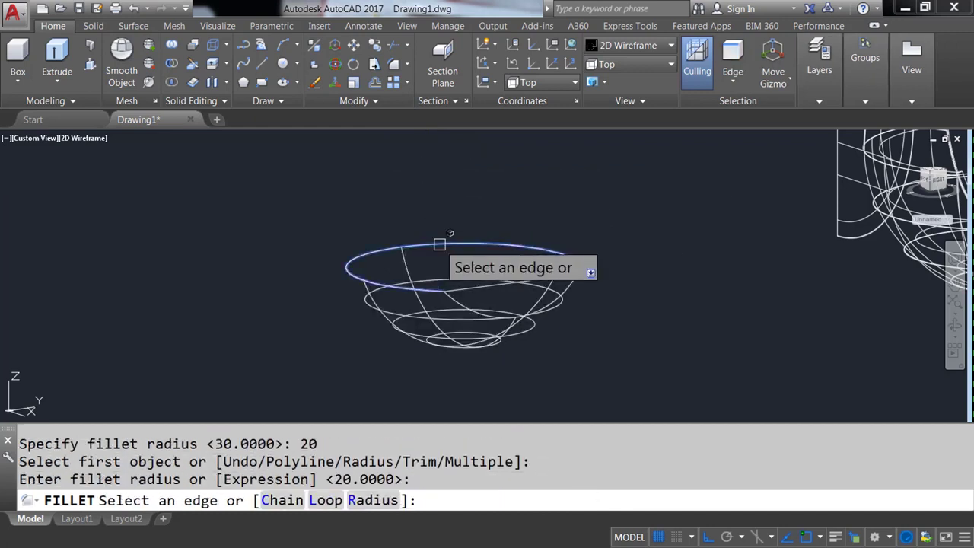
pyautogui.click(280, 500)
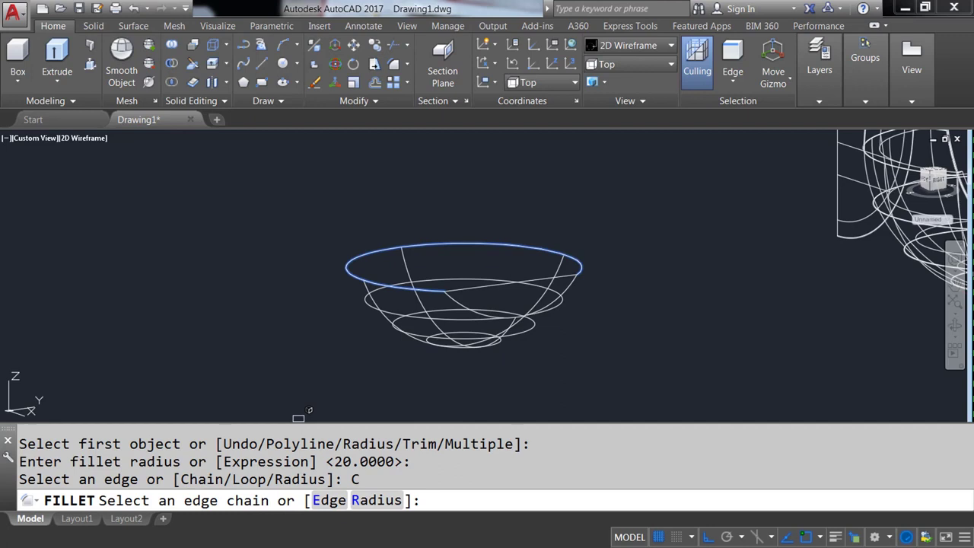
pyautogui.click(465, 299)
pyautogui.click(521, 311)
pyautogui.press('Return')
# Step: Leave the fillet command, switch to Shaded style and orbit to see the bowl and cushion
pyautogui.press('Escape')
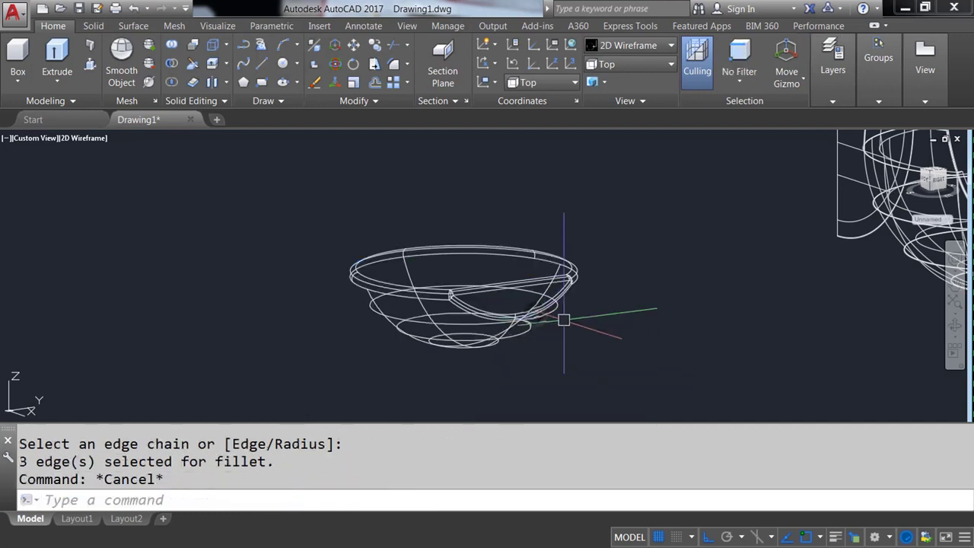
pyautogui.click(629, 45)
pyautogui.click(617, 191)
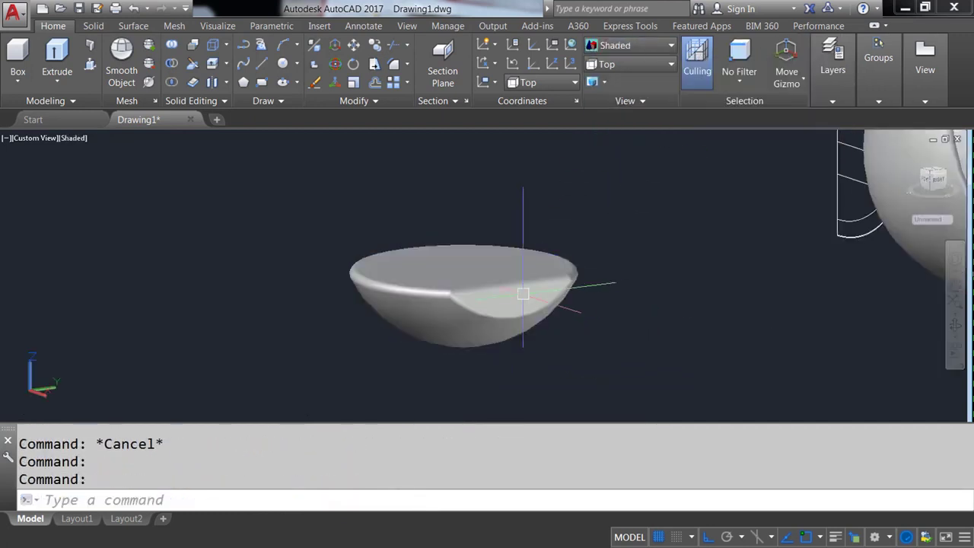
pyautogui.scroll(3, 452, 365)
pyautogui.scroll(3, 395, 331)
pyautogui.scroll(-5, 338, 326)
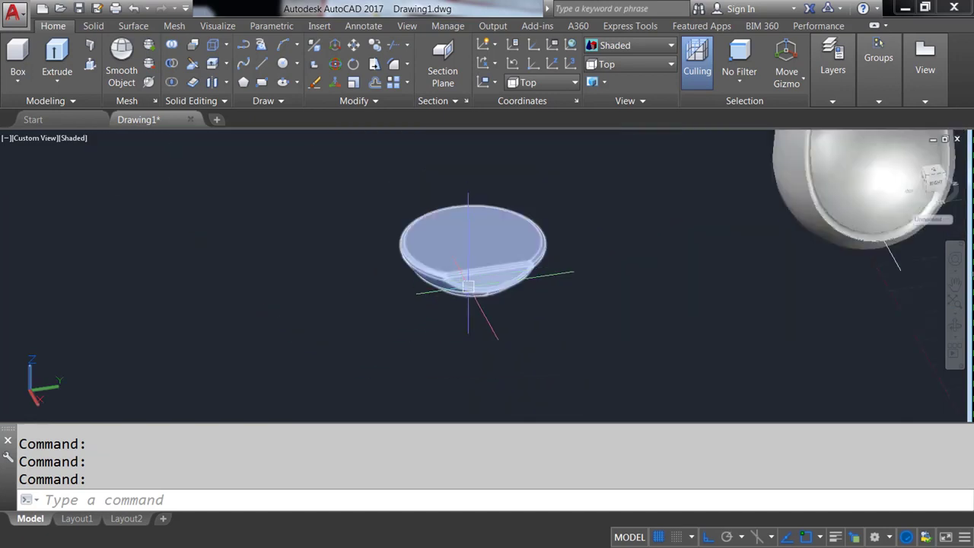
pyautogui.keyDown('shift'); pyautogui.moveTo(457, 274); pyautogui.dragTo(437, 283, button='middle'); pyautogui.keyUp('shift')
# Step: Move the seat cushion 2000 units into the egg-chair shell and begin changing the visual style
pyautogui.write('m')
pyautogui.press('Return')
pyautogui.click(440, 286)
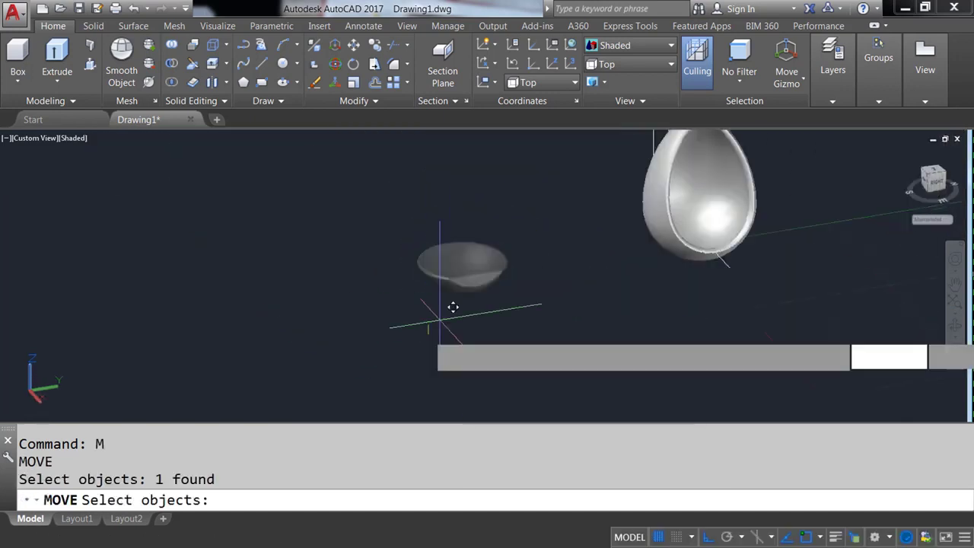
pyautogui.press('Return')
pyautogui.click(452, 304)
pyautogui.write('2000')
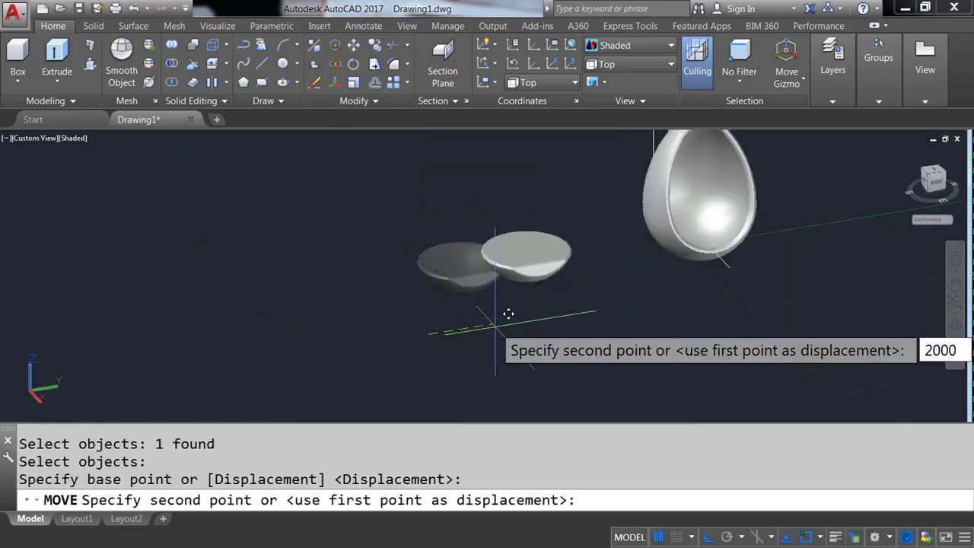
pyautogui.press('Return')
pyautogui.scroll(3, 618, 311)
pyautogui.scroll(-2, 578, 244)
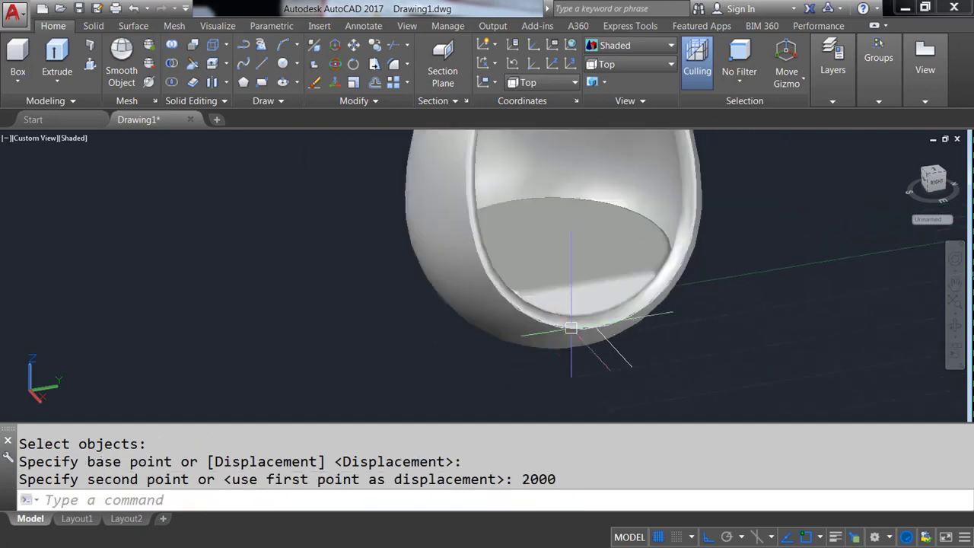
pyautogui.scroll(-1, 579, 244)
pyautogui.click(655, 46)
# Step: Return to 2D Wireframe and switch to the Front preset view
pyautogui.click(625, 71)
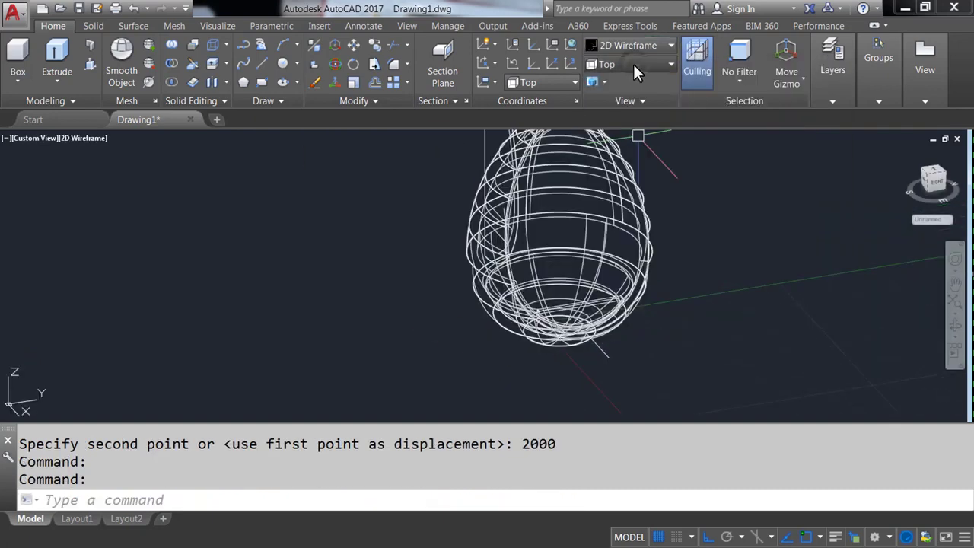
pyautogui.click(633, 64)
pyautogui.click(609, 142)
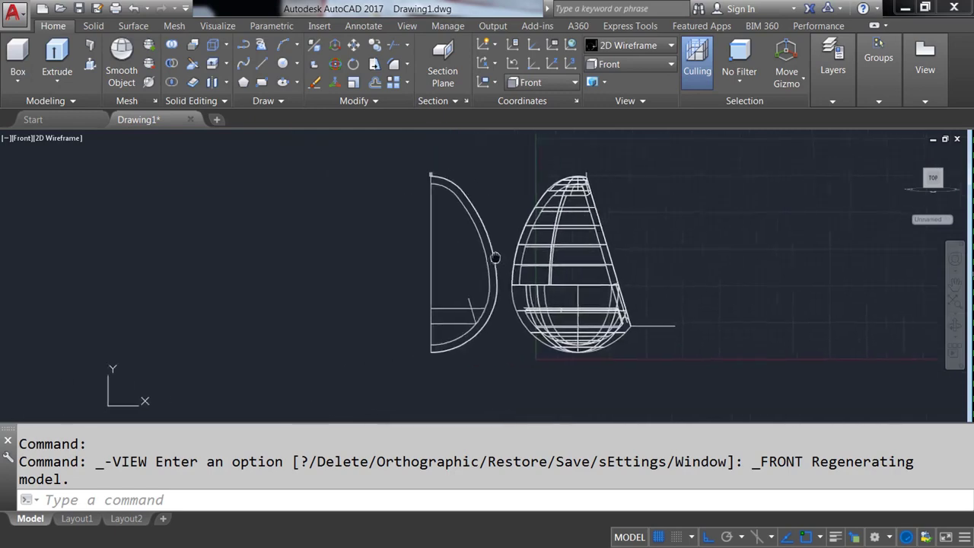
# Step: Draw a vertical line inside the half-egg section and trim away its excess segment
pyautogui.write('L')
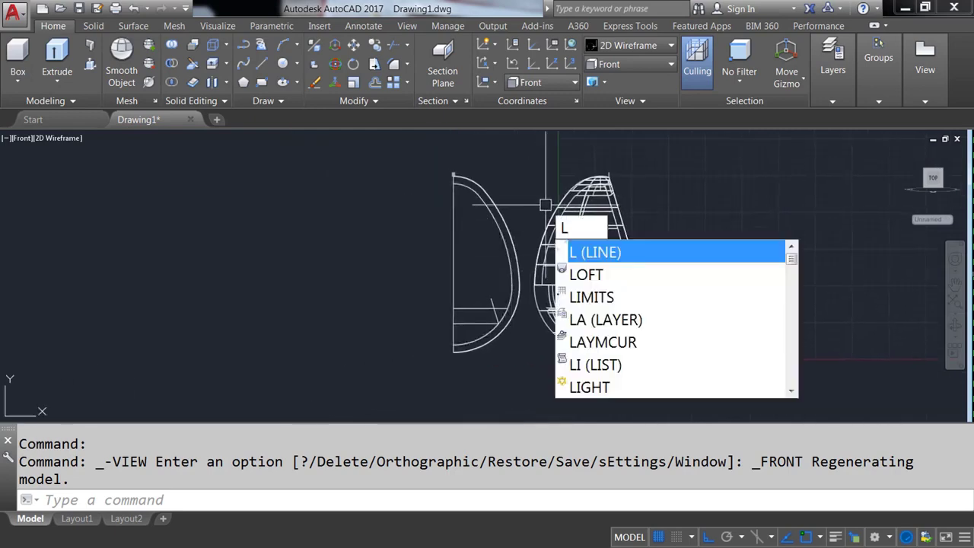
pyautogui.press('Return')
pyautogui.scroll(2, 516, 289)
pyautogui.scroll(2, 518, 272)
pyautogui.scroll(2, 517, 282)
pyautogui.scroll(2, 546, 286)
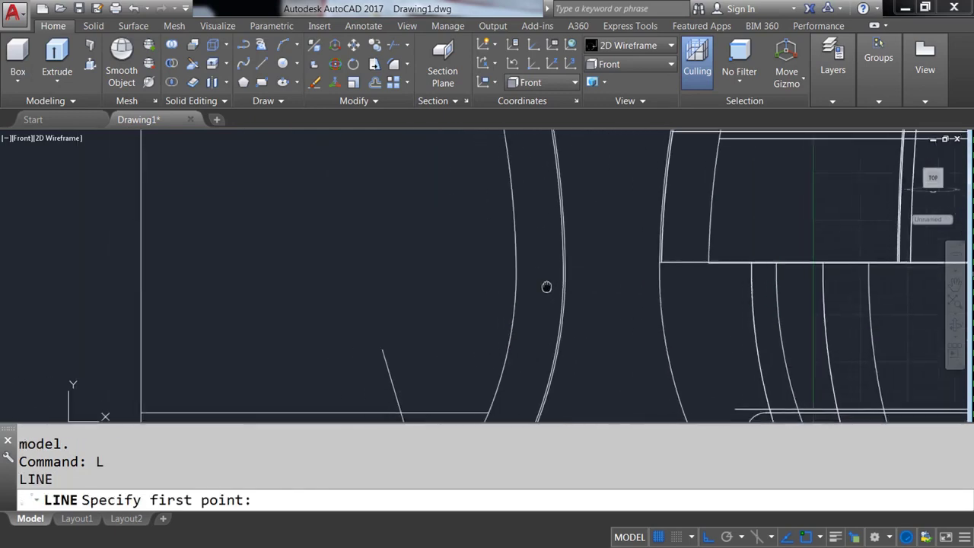
pyautogui.scroll(-2, 547, 287)
pyautogui.click(541, 263)
pyautogui.scroll(-2, 525, 282)
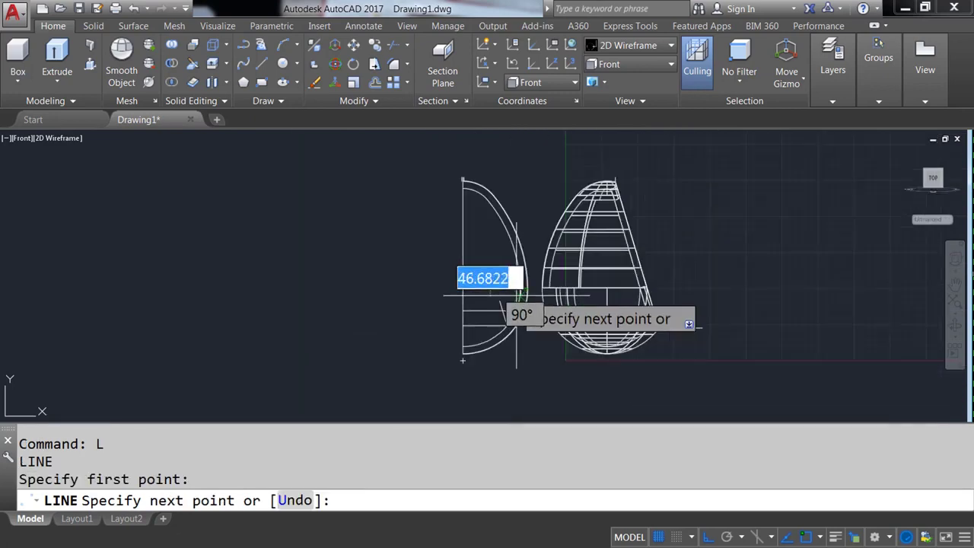
pyautogui.click(525, 176)
pyautogui.press('Return')
pyautogui.scroll(3, 506, 317)
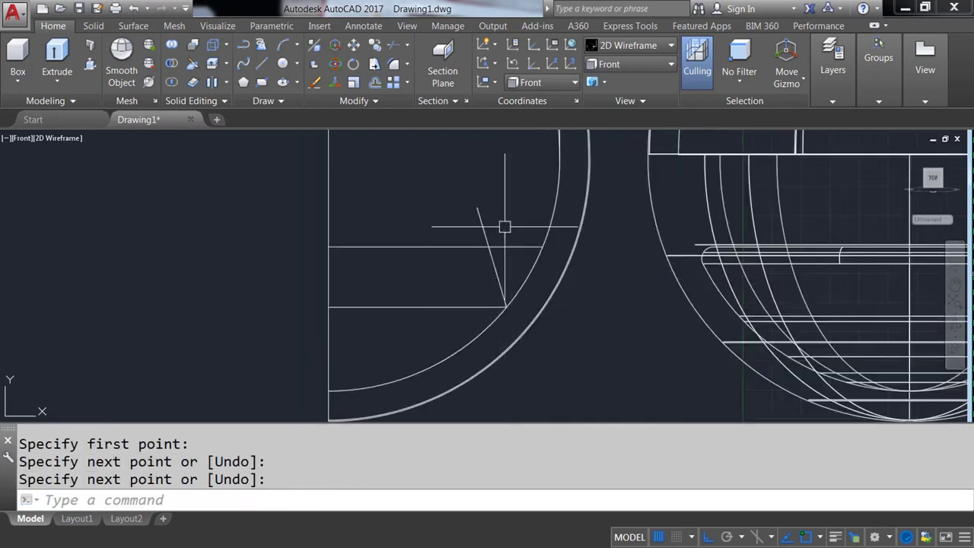
pyautogui.write('TR')
pyautogui.press('Return')
pyautogui.press('Return')
pyautogui.click(495, 243)
pyautogui.scroll(-3, 488, 228)
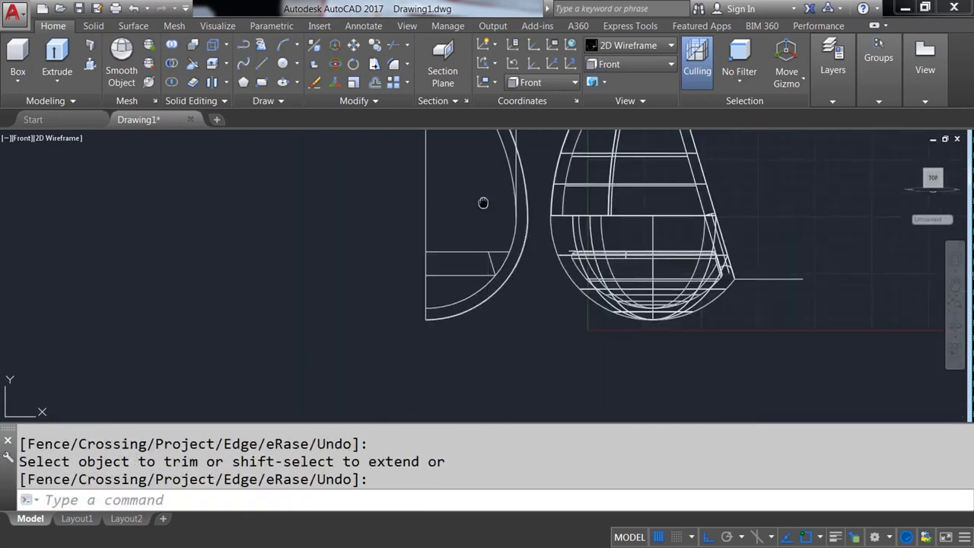
pyautogui.write('O')
# Step: Offset the vertical line 200 units to the left
pyautogui.press('Return')
pyautogui.write('200')
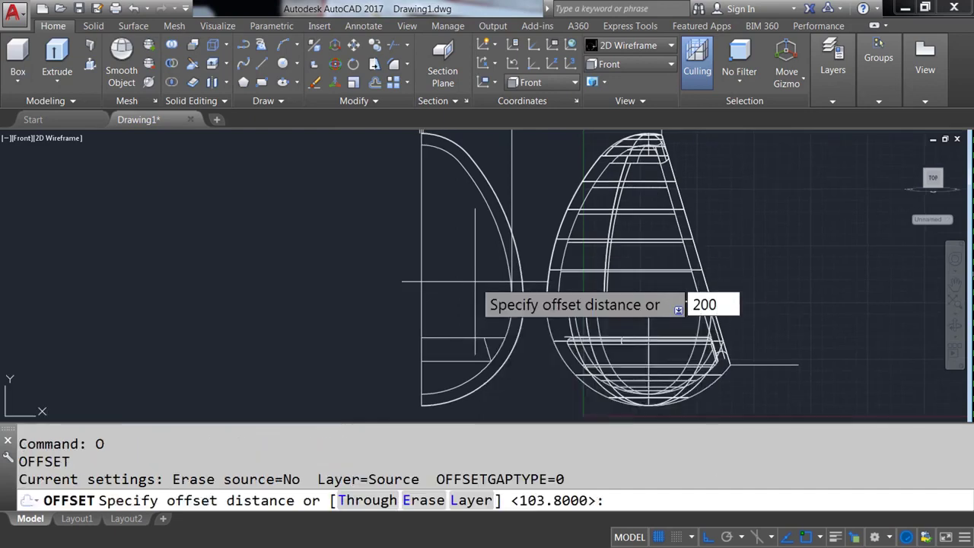
pyautogui.press('Return')
pyautogui.click(512, 159)
pyautogui.click(372, 163)
pyautogui.write('R')
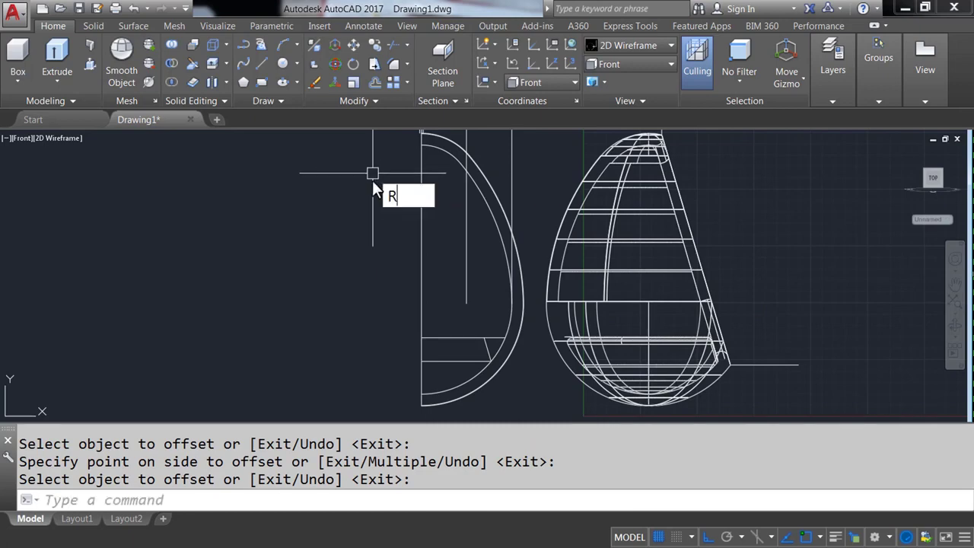
# Step: Rotate the offset line -2° about its top point
pyautogui.write('O')
pyautogui.press('Return')
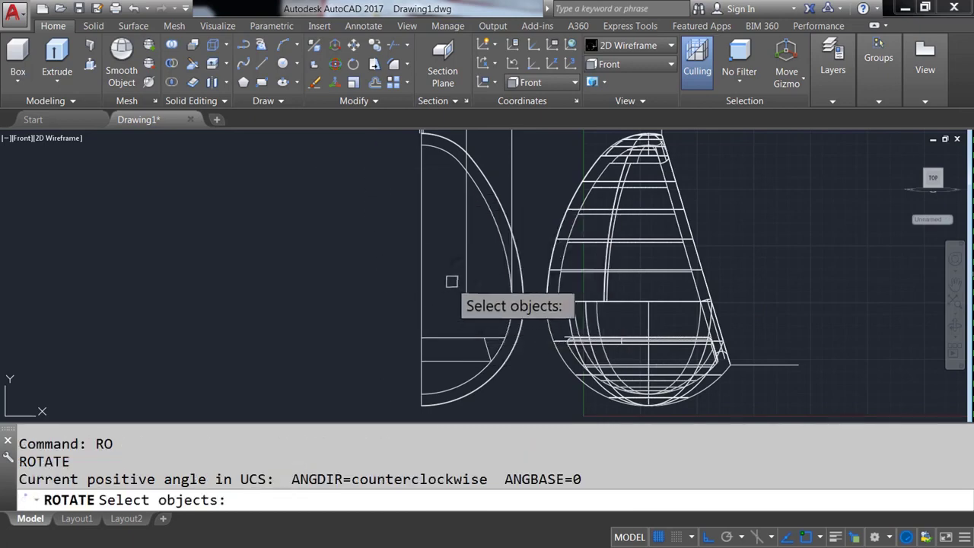
pyautogui.click(467, 282)
pyautogui.press('Return')
pyautogui.scroll(3, 467, 289)
pyautogui.click(466, 270)
pyautogui.write('-2')
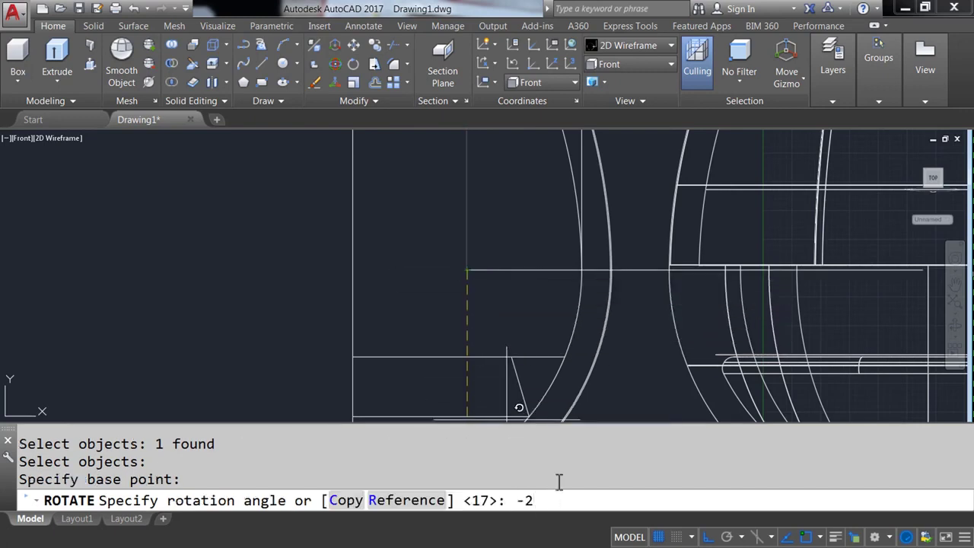
pyautogui.press('Return')
pyautogui.write('M')
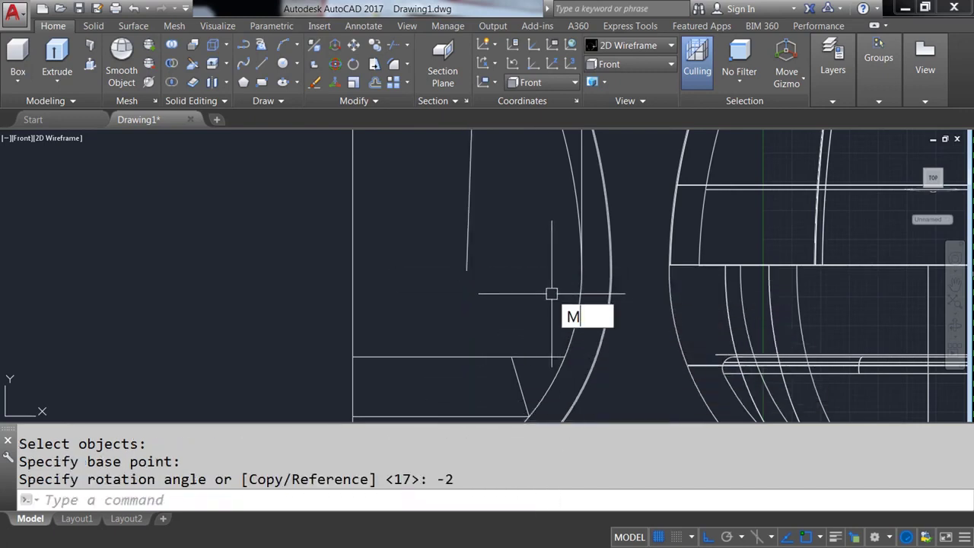
# Step: Move the tilted line 150 units down
pyautogui.press('Return')
pyautogui.click(470, 263)
pyautogui.press('Return')
pyautogui.click(468, 271)
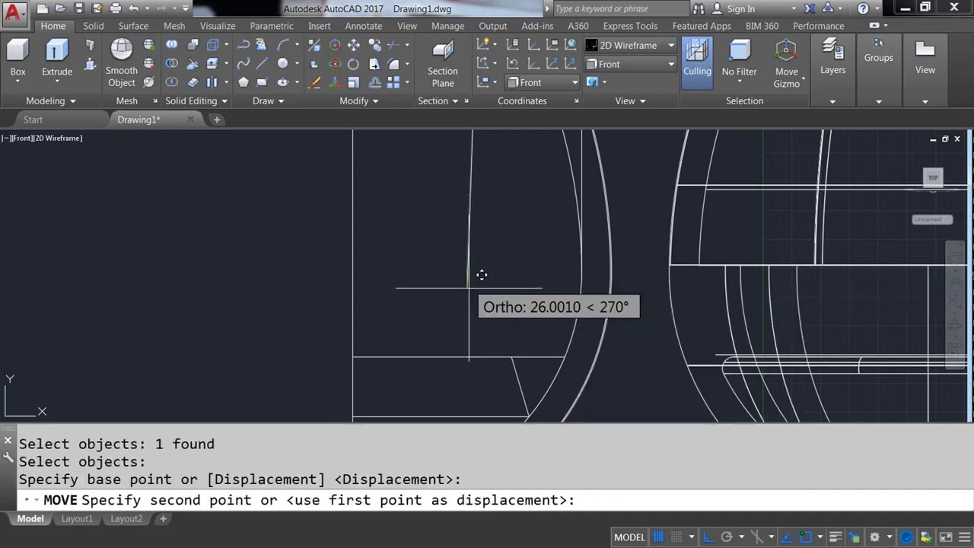
pyautogui.write('150')
pyautogui.press('Return')
pyautogui.scroll(-2, 494, 330)
pyautogui.scroll(-2, 503, 322)
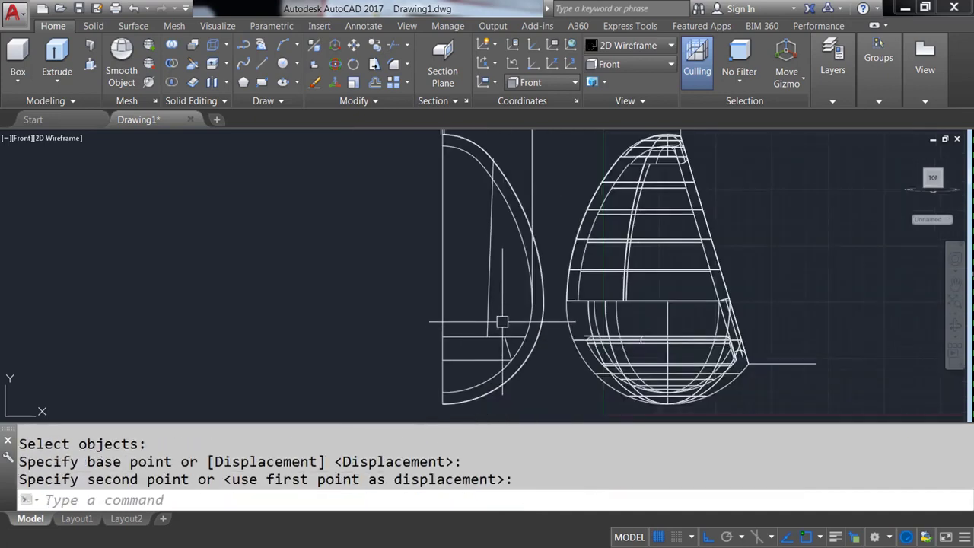
pyautogui.write('Co')
pyautogui.press('Return')
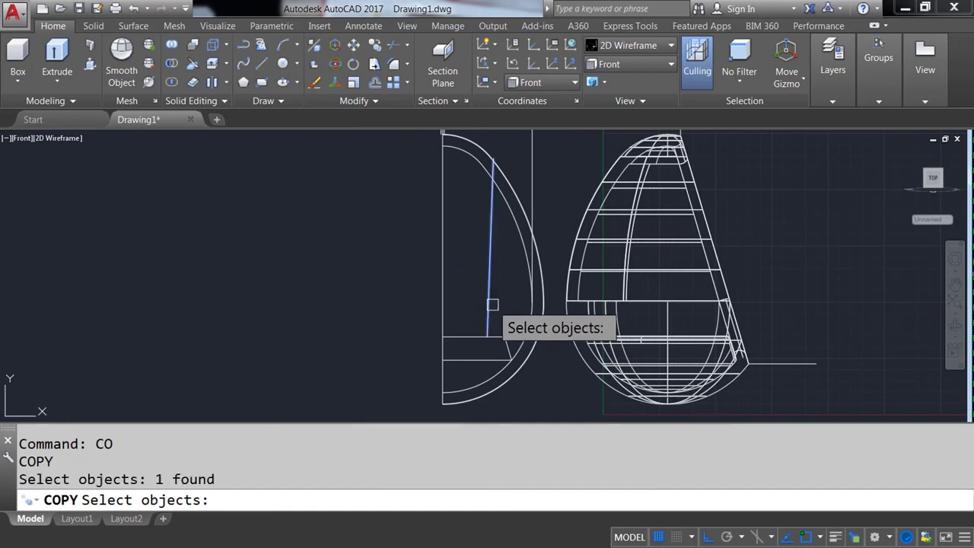
# Step: Copy the half-egg outline and tilted line 2000 units to the left
pyautogui.press('Return')
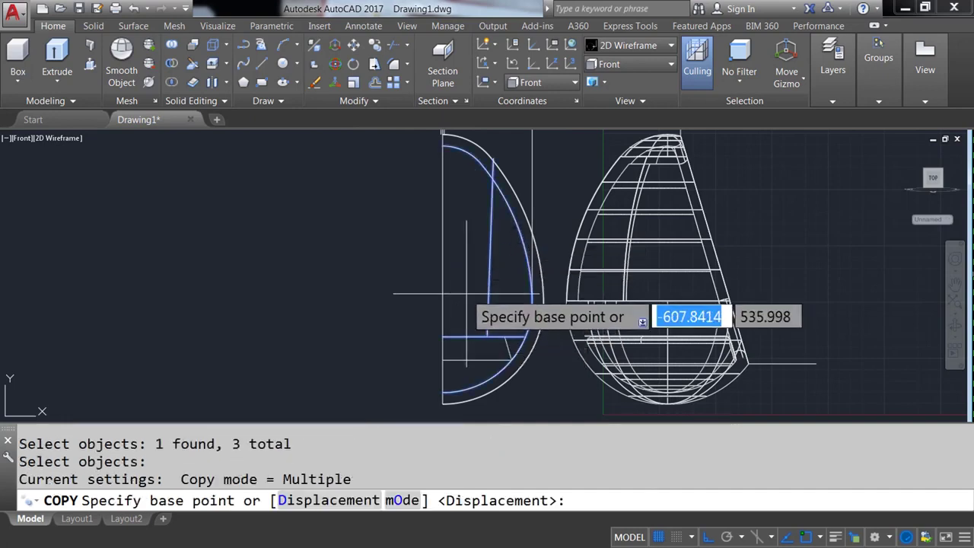
pyautogui.click(476, 285)
pyautogui.write('2000')
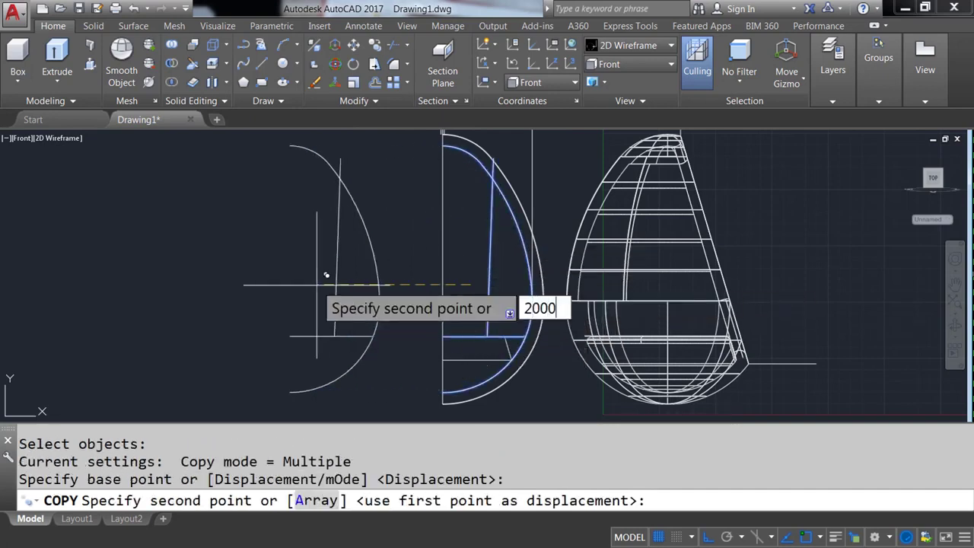
pyautogui.press('Return')
pyautogui.press('Return')
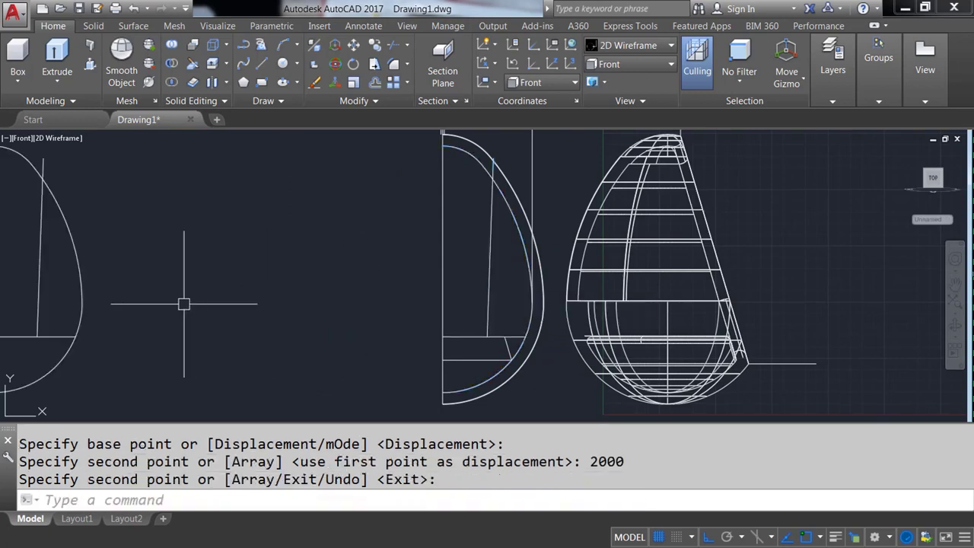
pyautogui.moveTo(185, 302); pyautogui.dragTo(539, 304, button='middle')
pyautogui.write('B')
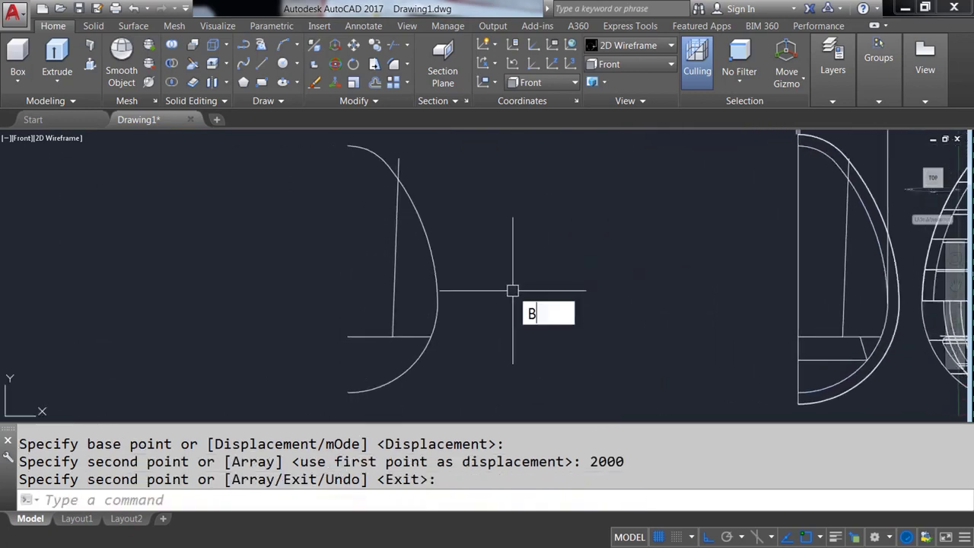
# Step: Create a closed boundary polyline with BPOLY from a point between the line and arc
pyautogui.write('POLY')
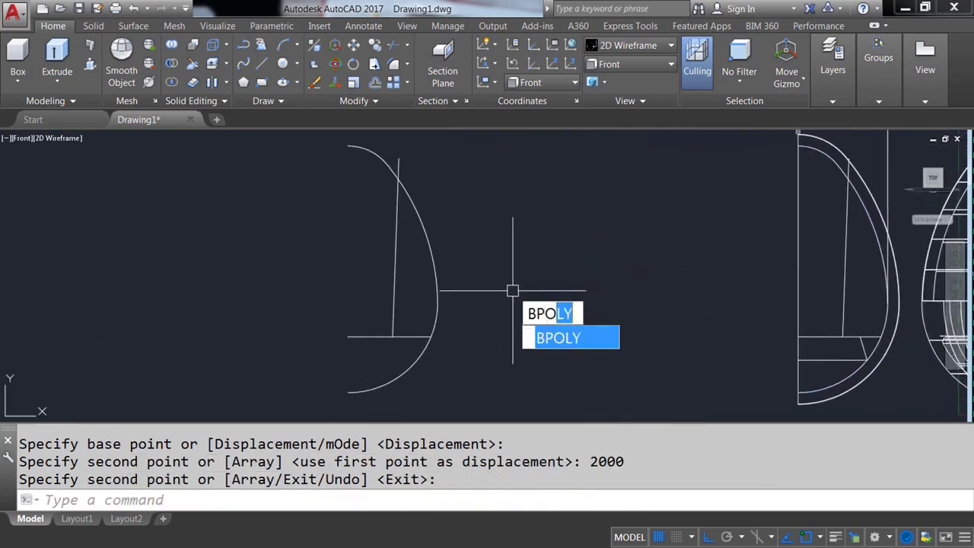
pyautogui.press('Return')
pyautogui.press('Escape')
pyautogui.moveTo(480, 285); pyautogui.dragTo(575, 288, button='middle')
pyautogui.write('BP')
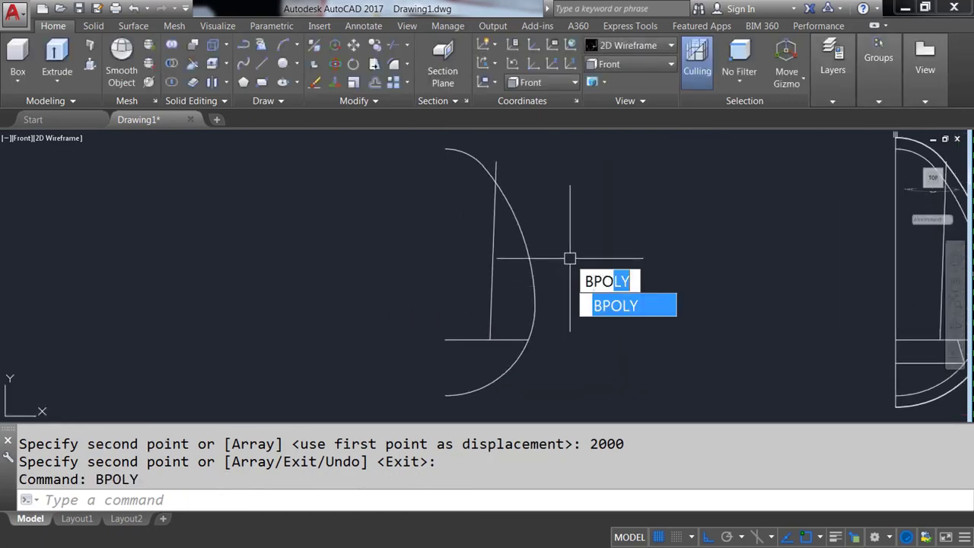
pyautogui.press('Return')
pyautogui.click(418, 209)
pyautogui.click(504, 288)
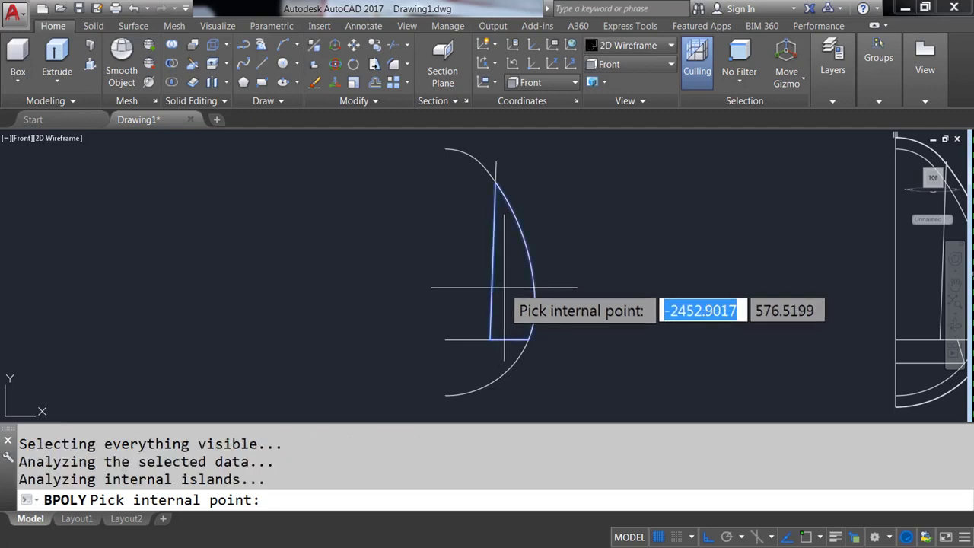
pyautogui.press('Return')
# Step: Revolve the boundary polyline a full 360° about a vertical axis into an egg-shaped solid
pyautogui.write('REVOLVE')
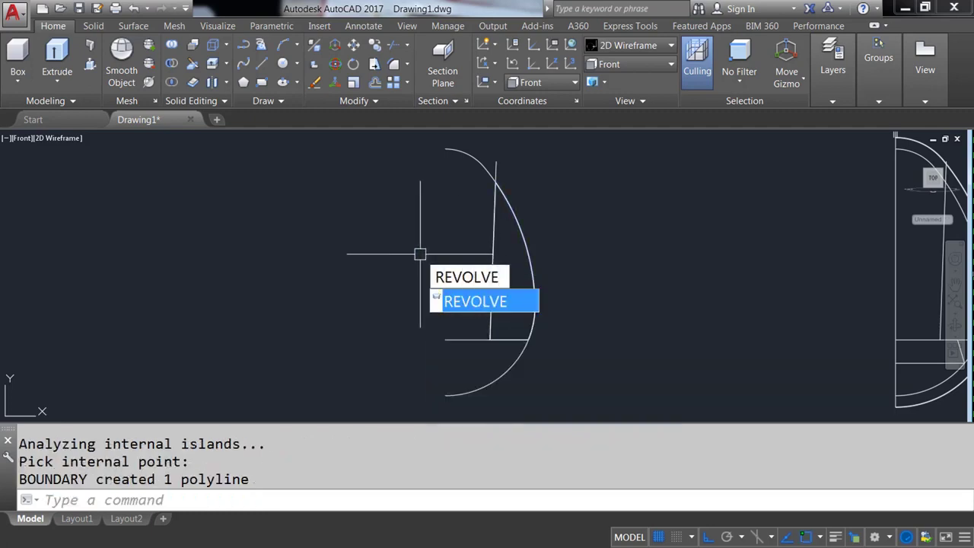
pyautogui.press('Return')
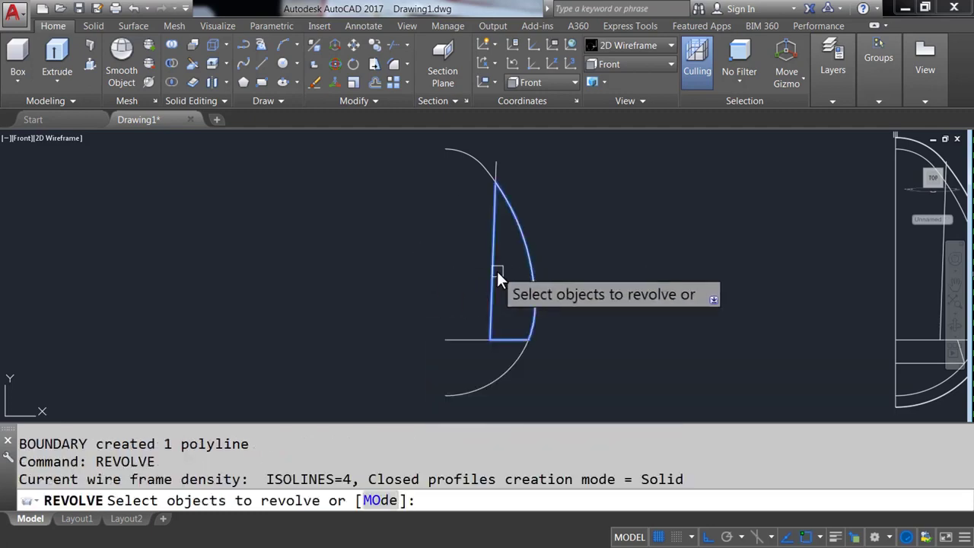
pyautogui.click(497, 274)
pyautogui.click(554, 329)
pyautogui.press('Return')
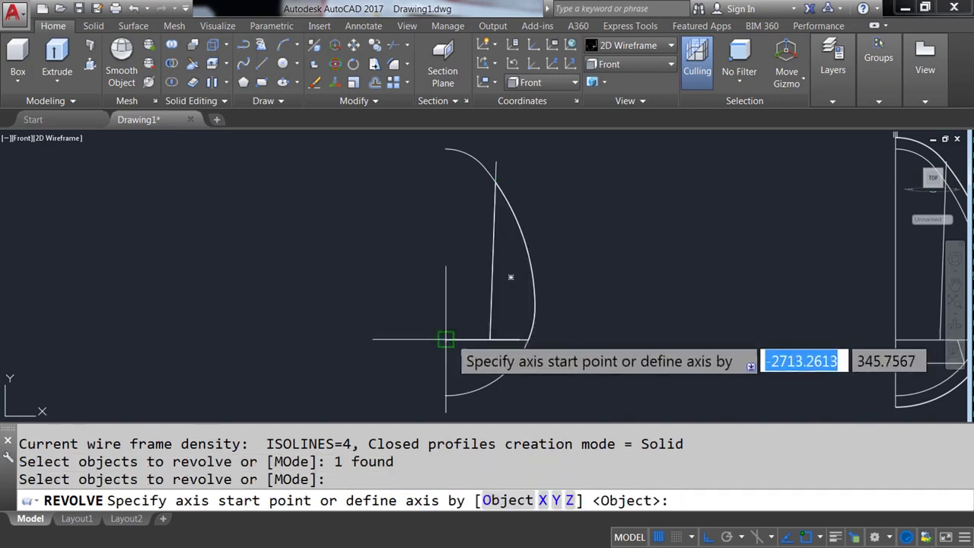
pyautogui.click(446, 339)
pyautogui.click(447, 234)
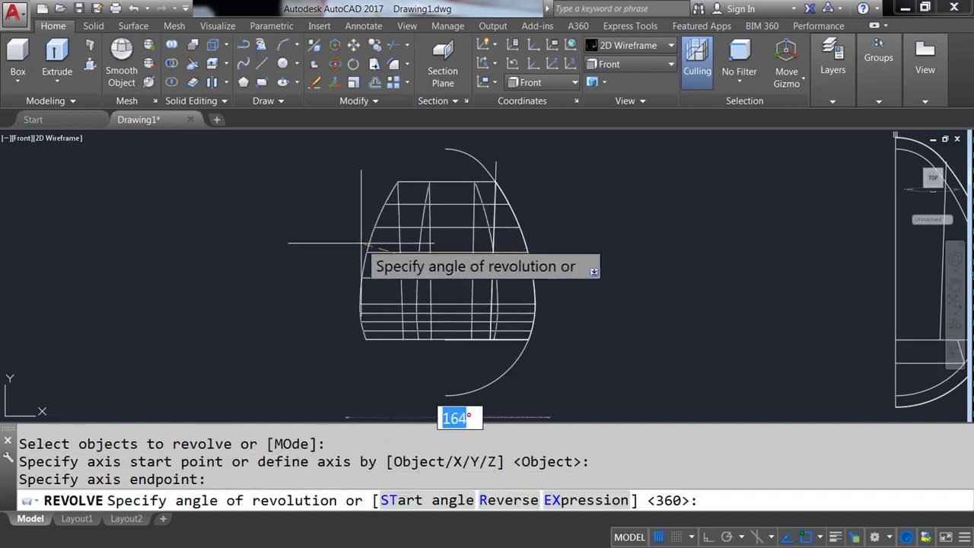
pyautogui.press('Return')
pyautogui.write('S')
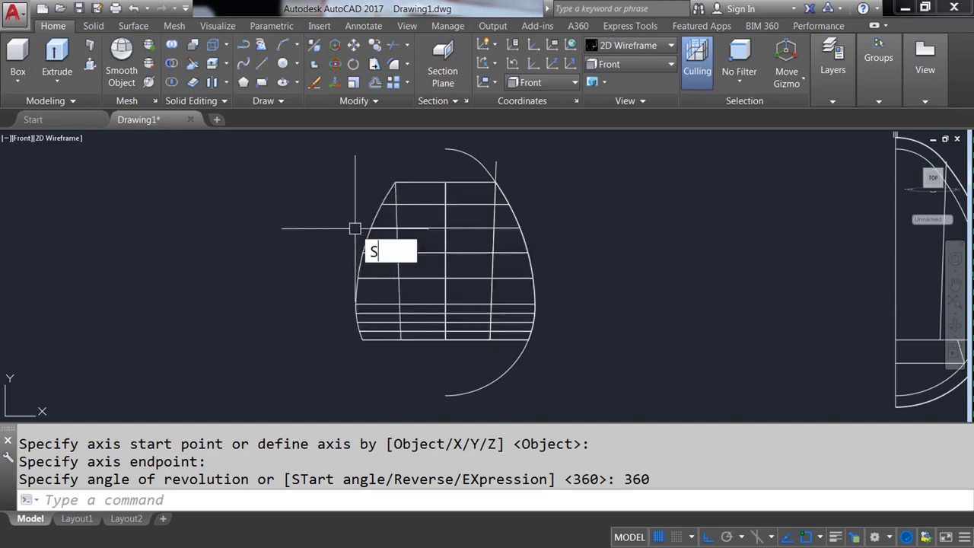
# Step: Slice the egg solid along its vertical centre, keeping both halves, then delete the left half
pyautogui.write('LICE')
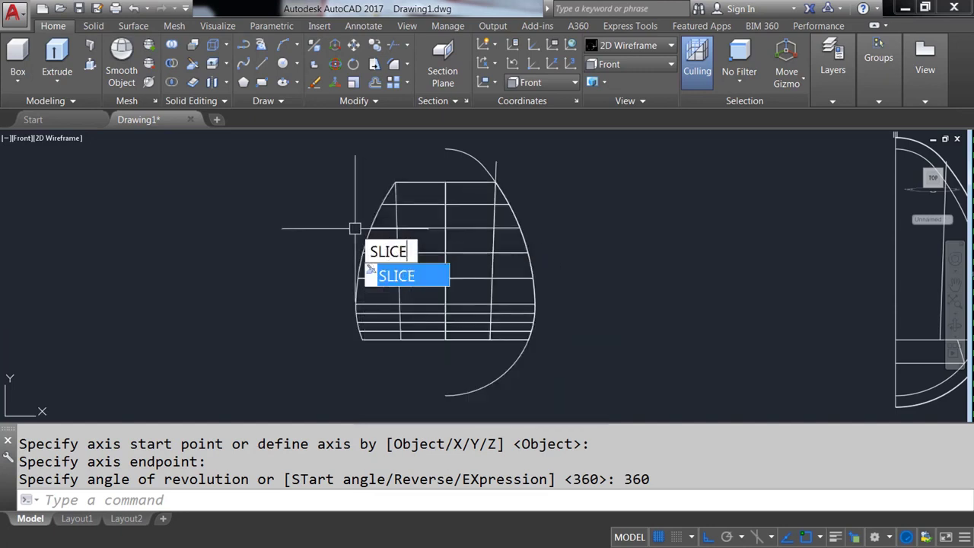
pyautogui.press('Return')
pyautogui.click(450, 257)
pyautogui.press('Return')
pyautogui.scroll(4, 495, 167)
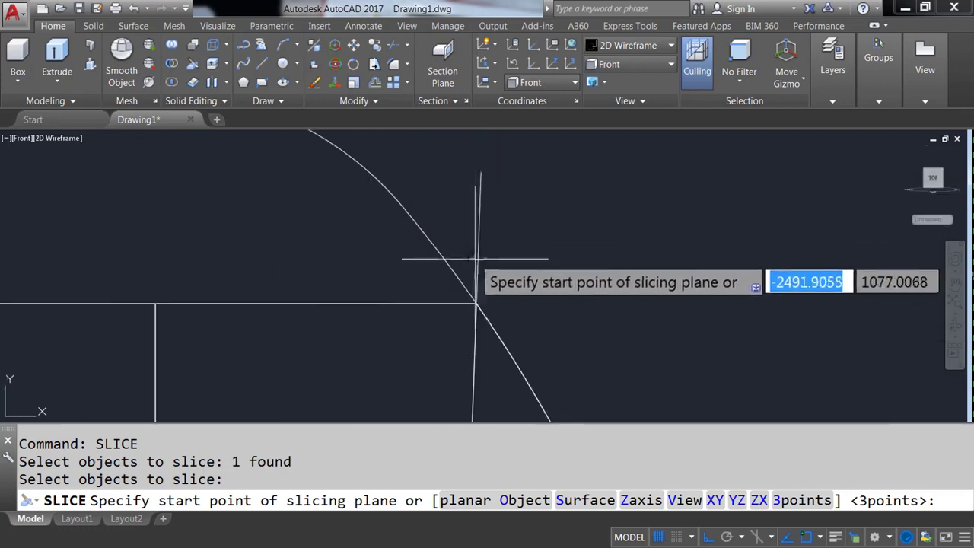
pyautogui.click(476, 259)
pyautogui.click(478, 174)
pyautogui.press('Return')
pyautogui.scroll(-5, 478, 163)
pyautogui.click(442, 216)
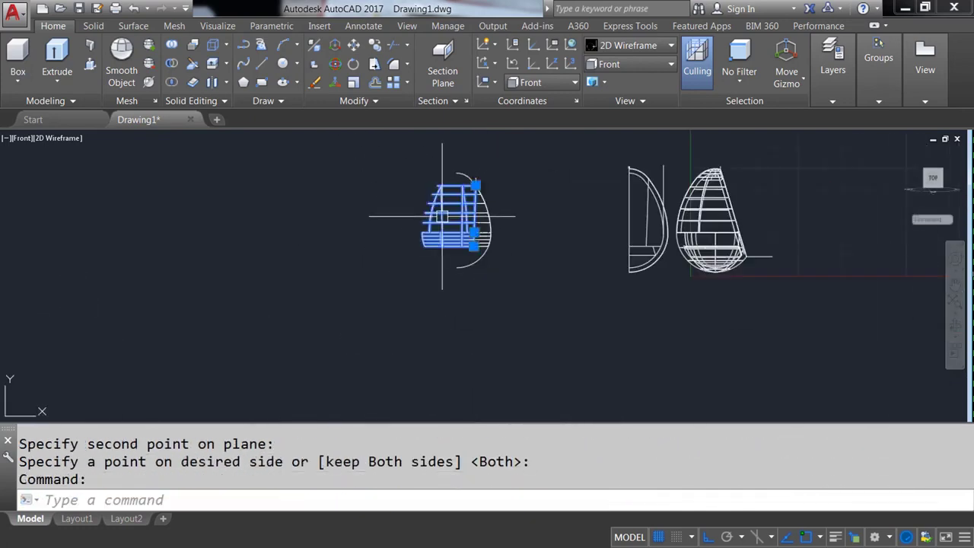
pyautogui.press('Delete')
pyautogui.scroll(2, 498, 211)
pyautogui.scroll(2, 533, 211)
# Step: Move the remaining half-egg piece 2000 units to the right
pyautogui.scroll(2, 389, 251)
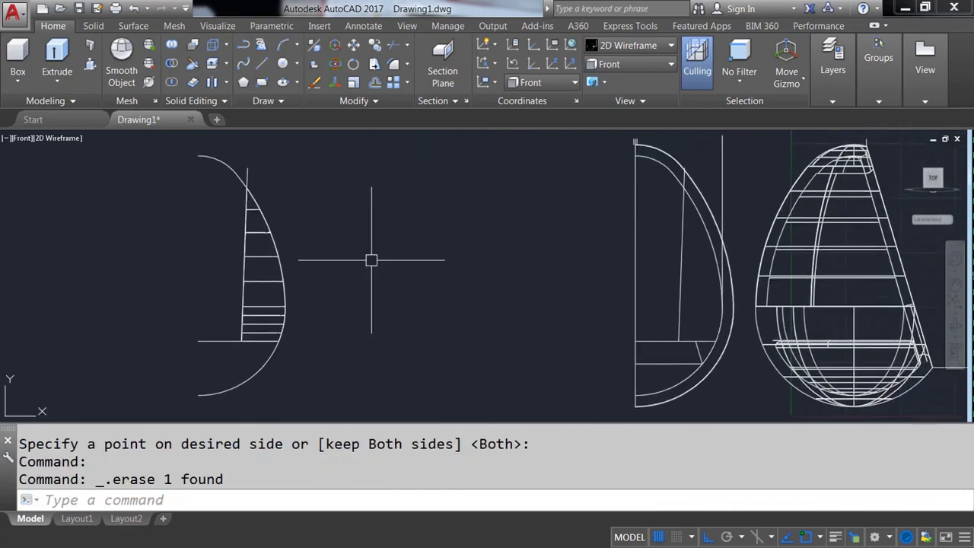
pyautogui.write('M')
pyautogui.press('Return')
pyautogui.click(266, 282)
pyautogui.press('Return')
pyautogui.click(329, 290)
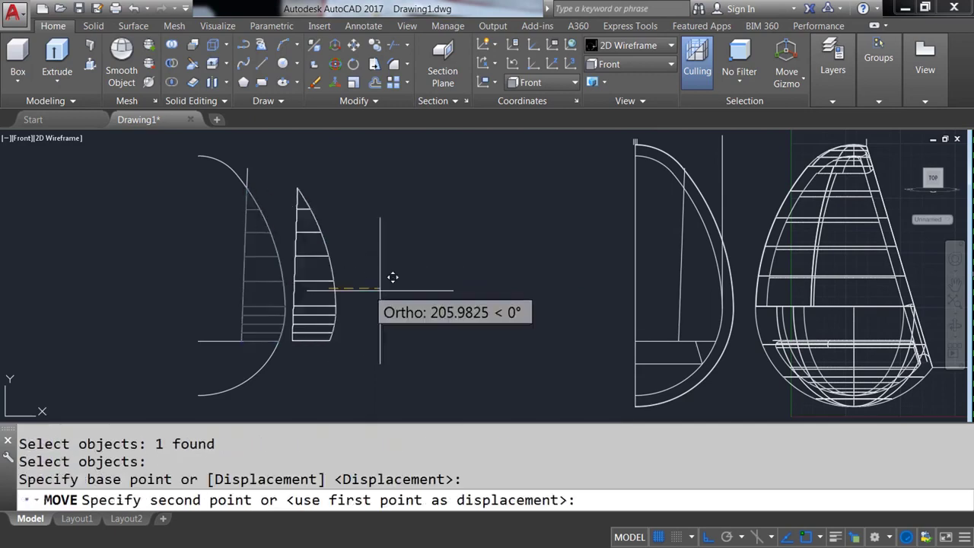
pyautogui.write('2000')
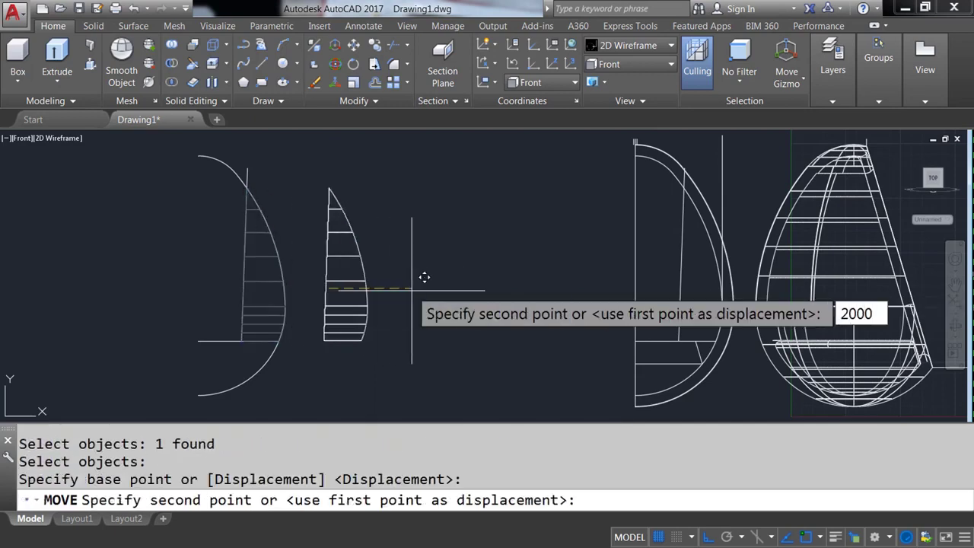
pyautogui.press('Return')
# Step: Delete the D-shaped profile with a selection window
pyautogui.click(363, 402)
pyautogui.click(218, 183)
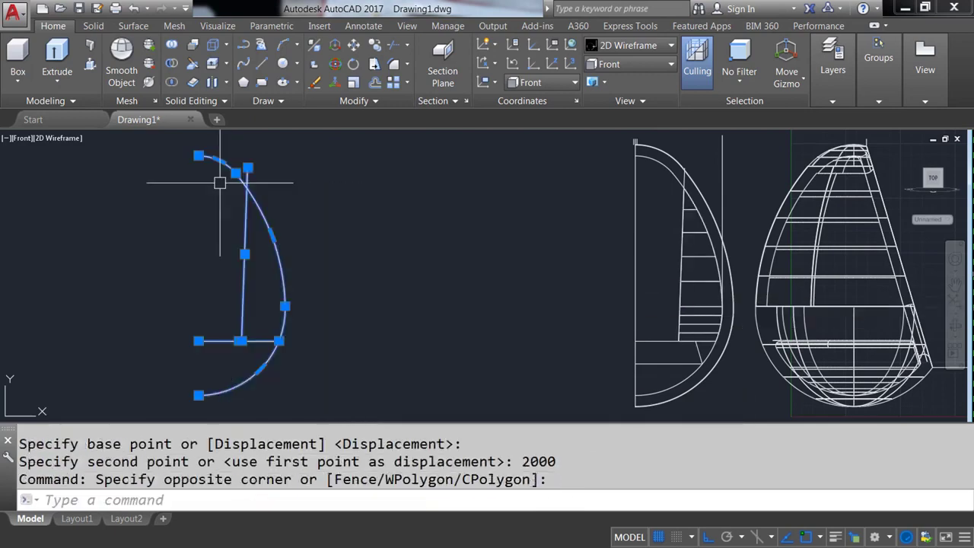
pyautogui.press('Delete')
# Step: Mirror the half-egg piece about a vertical line and delete the original half
pyautogui.write('MIRR')
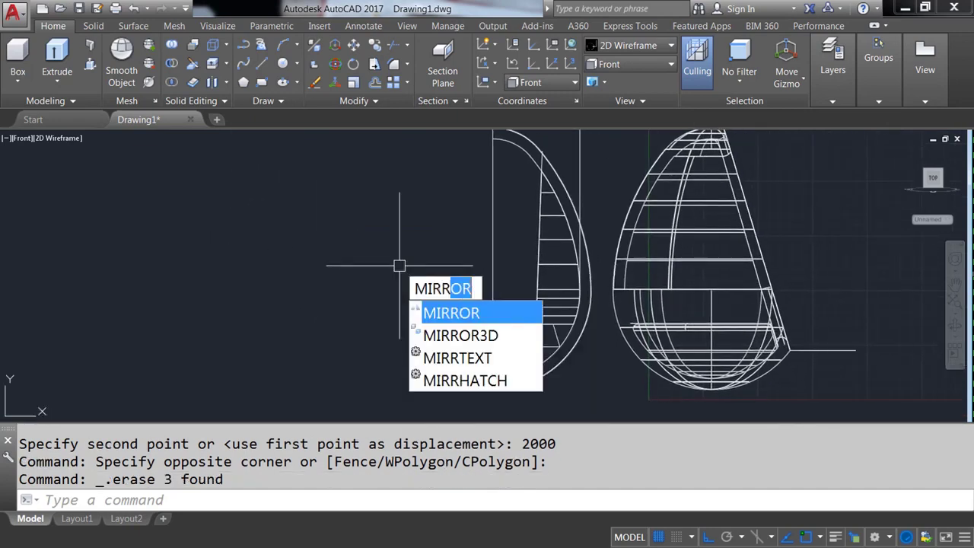
pyautogui.write('OR')
pyautogui.press('Return')
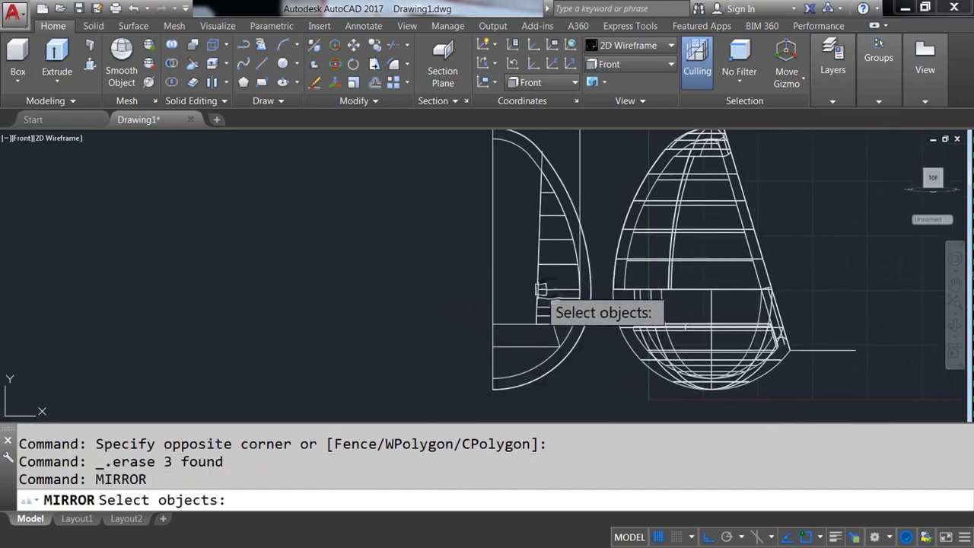
pyautogui.click(541, 284)
pyautogui.press('Return')
pyautogui.click(493, 293)
pyautogui.click(496, 203)
pyautogui.press('Return')
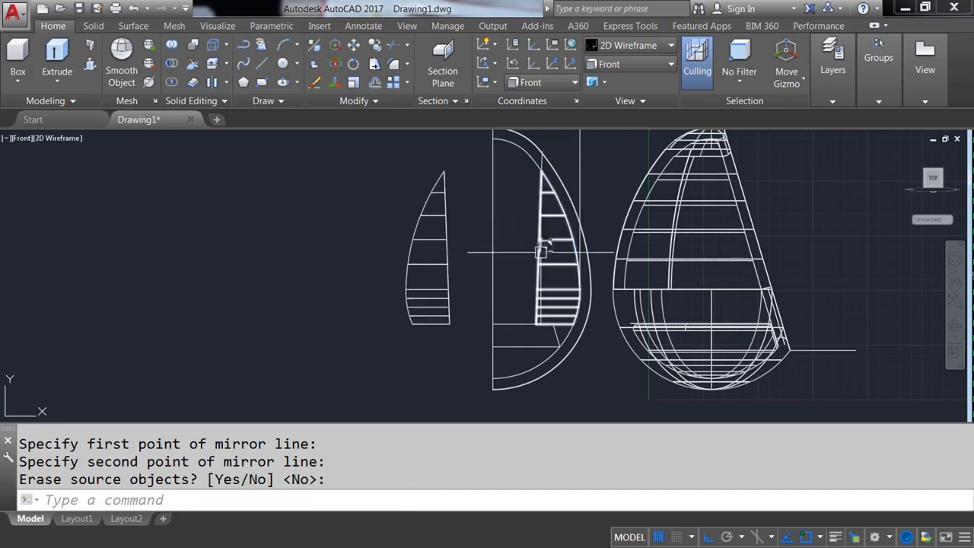
pyautogui.click(556, 226)
pyautogui.click(554, 325)
pyautogui.press('Delete')
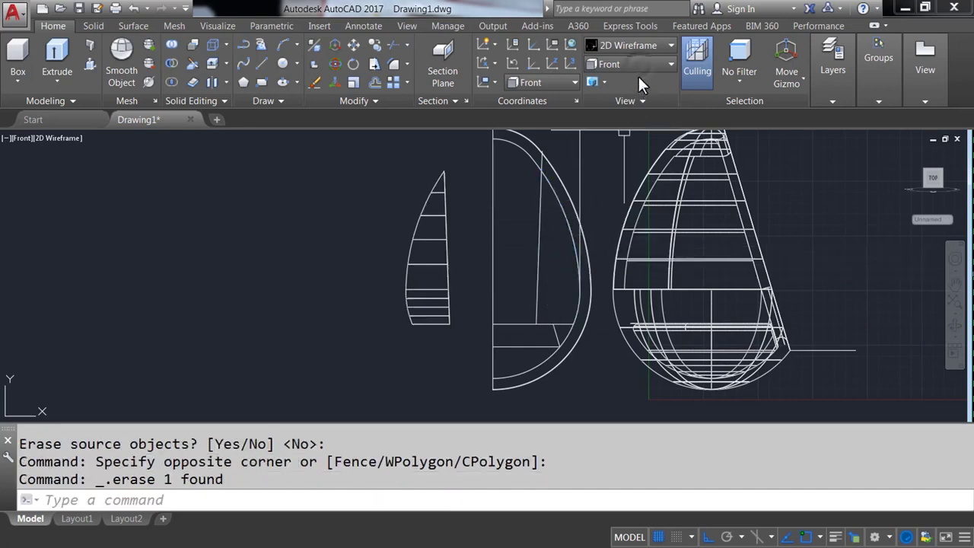
# Step: In Top view, move the dome piece 1000 units down, then switch to Left view
pyautogui.click(633, 65)
pyautogui.click(605, 81)
pyautogui.scroll(-3, 389, 274)
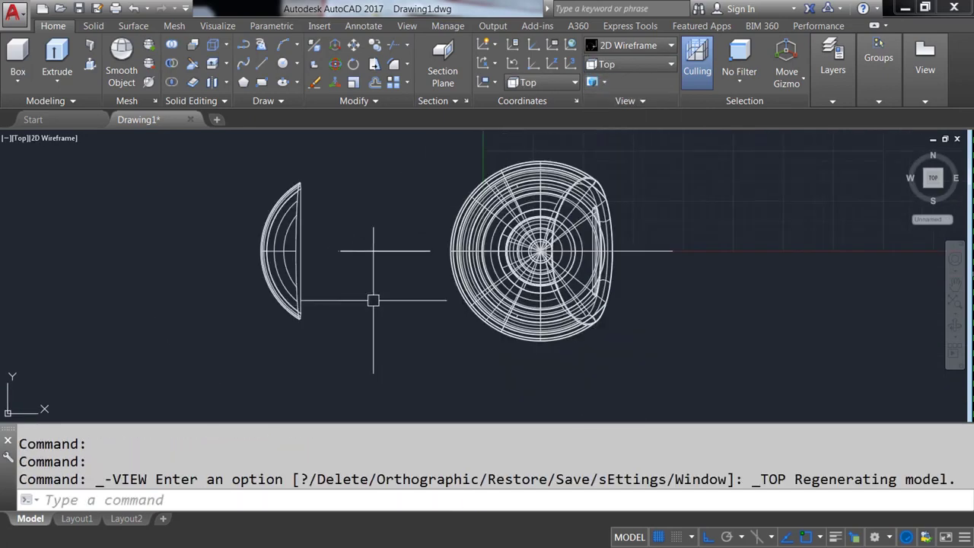
pyautogui.write('M')
pyautogui.press('Return')
pyautogui.click(380, 259)
pyautogui.press('Return')
pyautogui.click(294, 220)
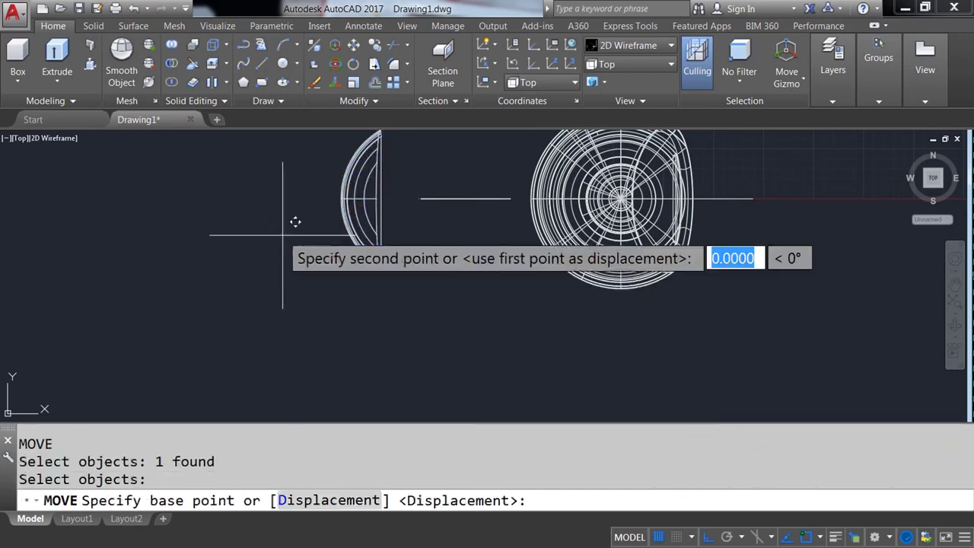
pyautogui.write('10')
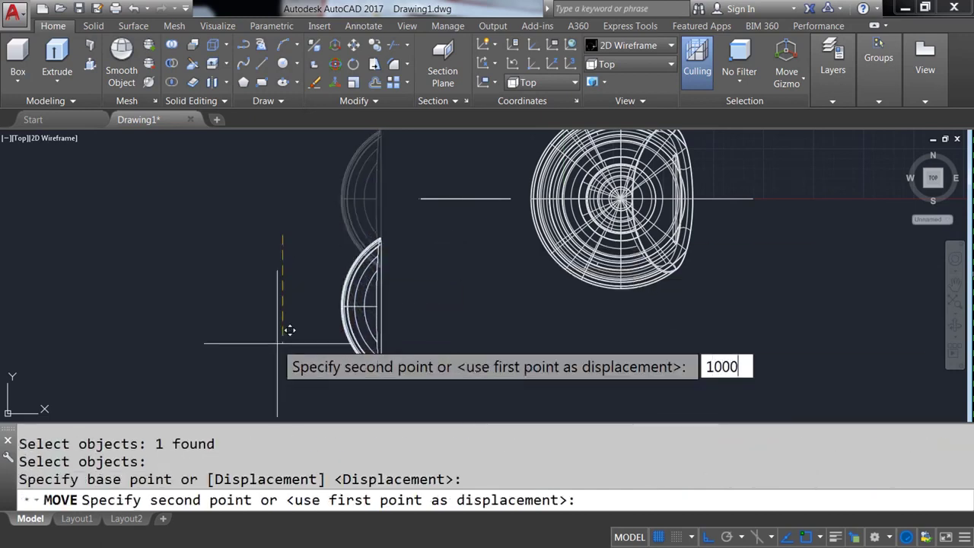
pyautogui.press('Return')
pyautogui.click(643, 65)
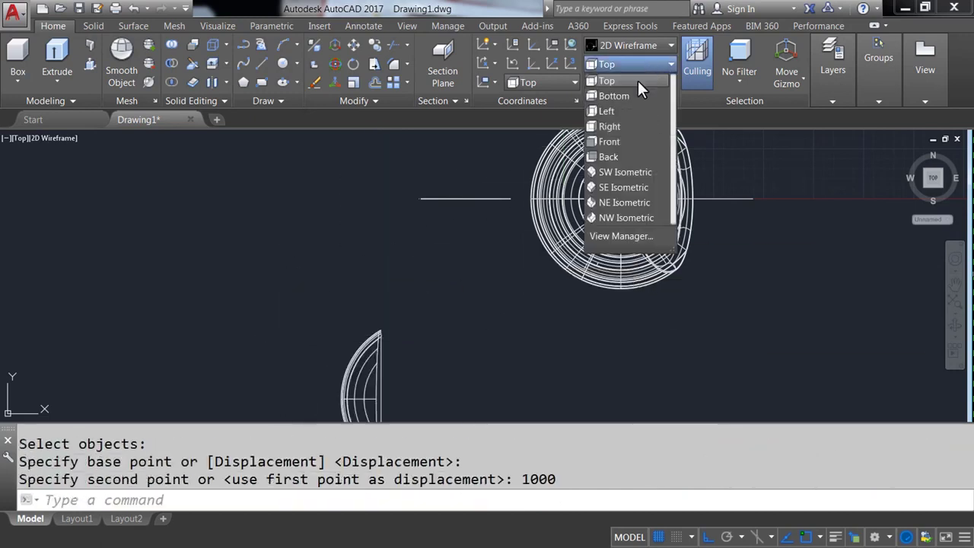
pyautogui.click(612, 112)
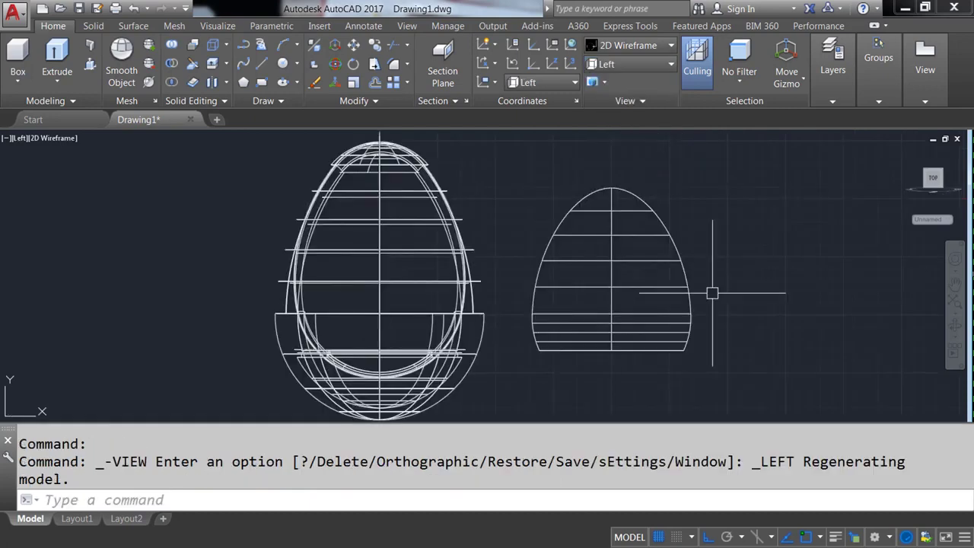
pyautogui.write('L')
# Step: Draw two vertical guide lines at the left and right sides of the egg solid
pyautogui.press('Return')
pyautogui.scroll(3, 576, 330)
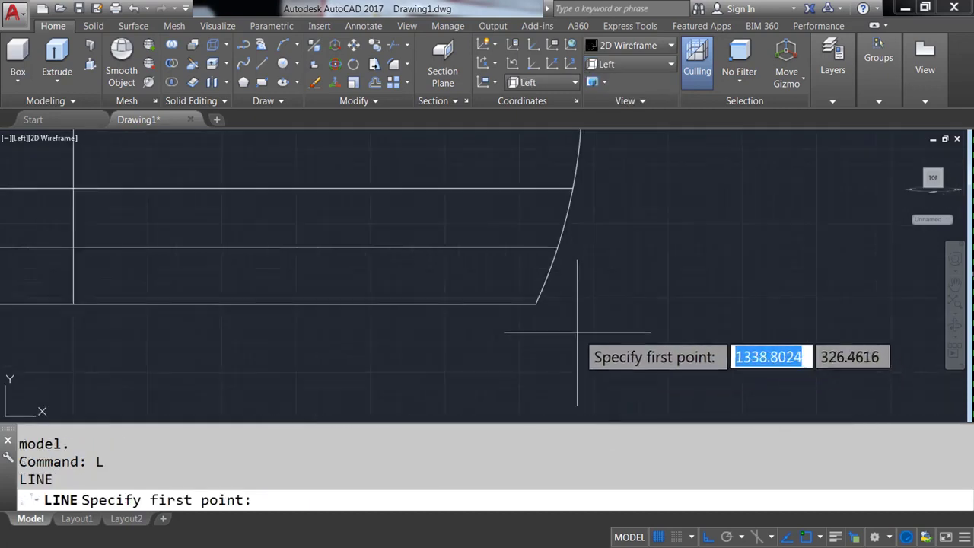
pyautogui.click(533, 304)
pyautogui.scroll(-3, 532, 304)
pyautogui.click(564, 163)
pyautogui.press('Return')
pyautogui.press('Return')
pyautogui.scroll(5, 431, 304)
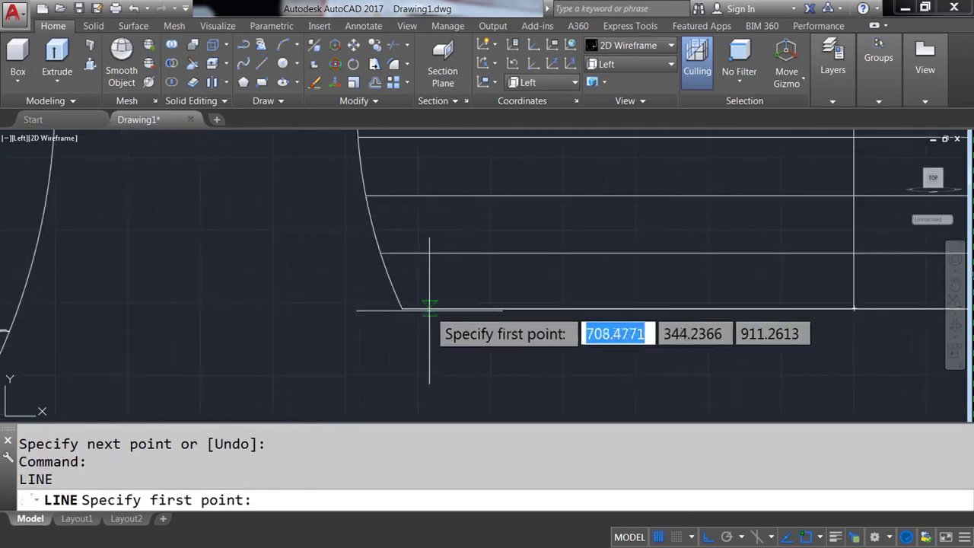
pyautogui.click(400, 304)
pyautogui.scroll(-5, 402, 304)
pyautogui.click(403, 215)
# Step: Slice the egg solid along the left guide line
pyautogui.scroll(2, 427, 288)
pyautogui.scroll(3, 426, 289)
pyautogui.write('s')
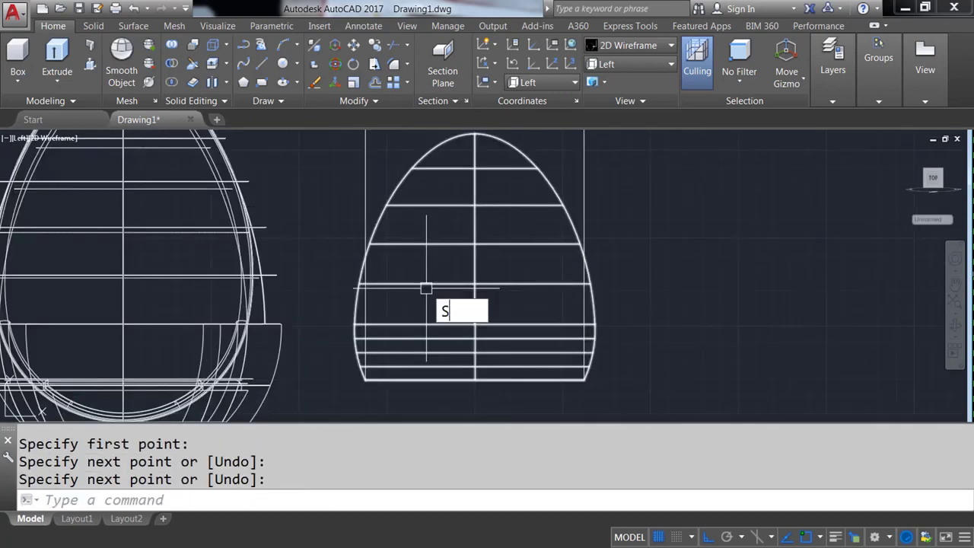
pyautogui.press('Return')
pyautogui.click(426, 288)
pyautogui.press('Return')
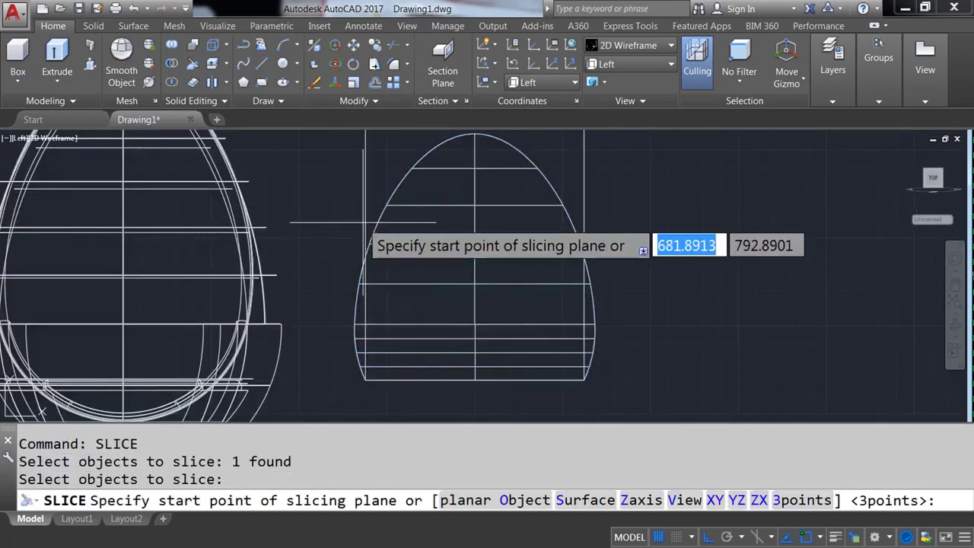
pyautogui.click(367, 217)
pyautogui.click(368, 146)
pyautogui.write('SLICE')
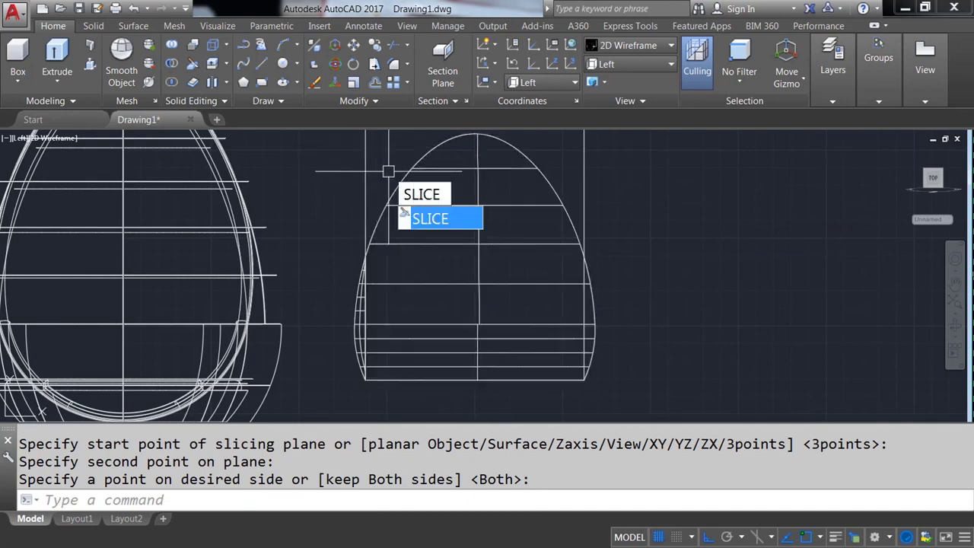
# Step: Slice the egg solid along the right guide line, keeping both pieces
pyautogui.press('Return')
pyautogui.click(428, 204)
pyautogui.press('Return')
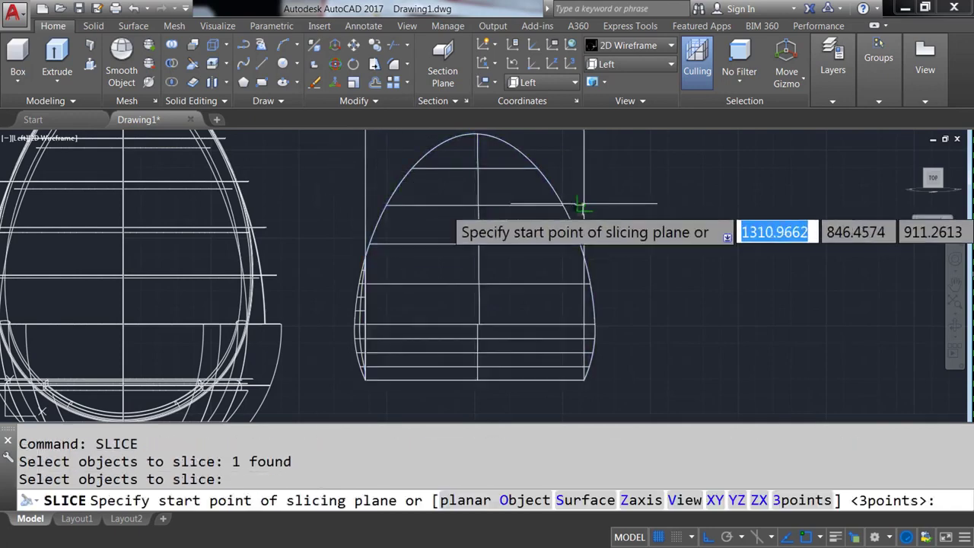
pyautogui.click(583, 206)
pyautogui.click(584, 163)
pyautogui.click(594, 272)
# Step: Erase the left and right side slivers
pyautogui.press('Return')
pyautogui.click(592, 272)
pyautogui.click(364, 305)
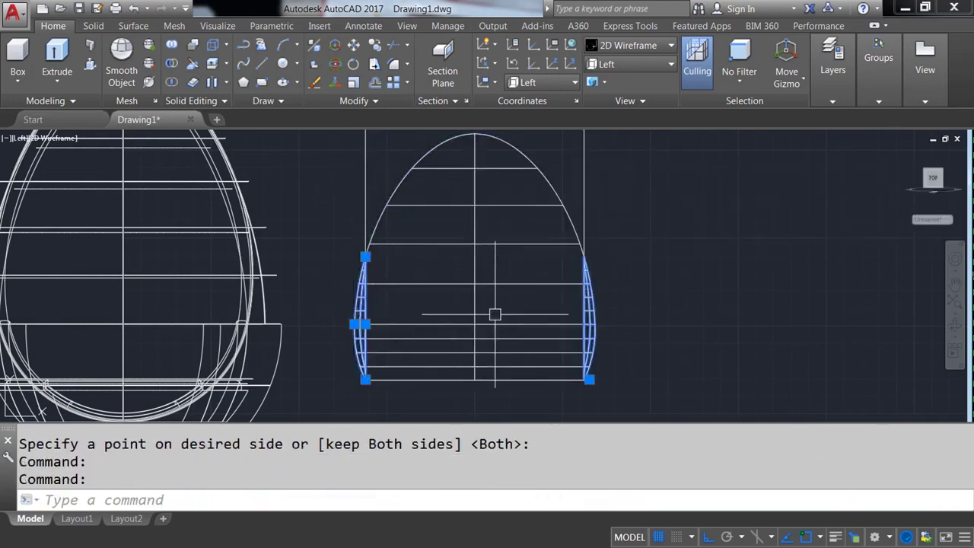
pyautogui.press('Delete')
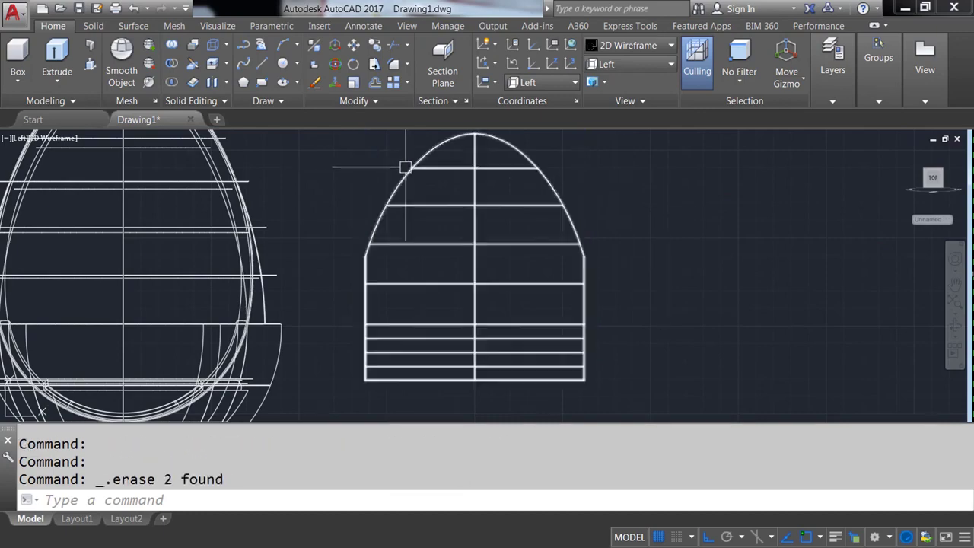
# Step: Switch to Top view, orbit into 3D and change the visual style
pyautogui.click(630, 64)
pyautogui.click(616, 80)
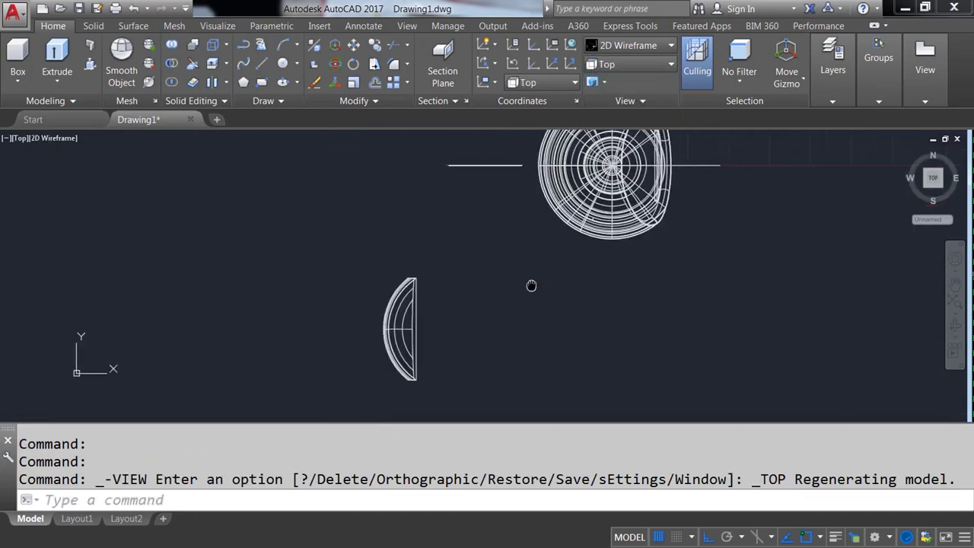
pyautogui.moveTo(531, 285)
pyautogui.keyDown('shift'); pyautogui.mouseDown(button='middle')
pyautogui.moveTo(425, 236)
pyautogui.moveTo(514, 298)
pyautogui.moveTo(570, 147)
pyautogui.moveTo(482, 298)
pyautogui.moveTo(598, 289)
pyautogui.moveTo(807, 298)
pyautogui.moveTo(520, 307)
pyautogui.moveTo(464, 332)
pyautogui.mouseUp(button='middle'); pyautogui.keyUp('shift')
pyautogui.click(629, 45)
pyautogui.click(595, 152)
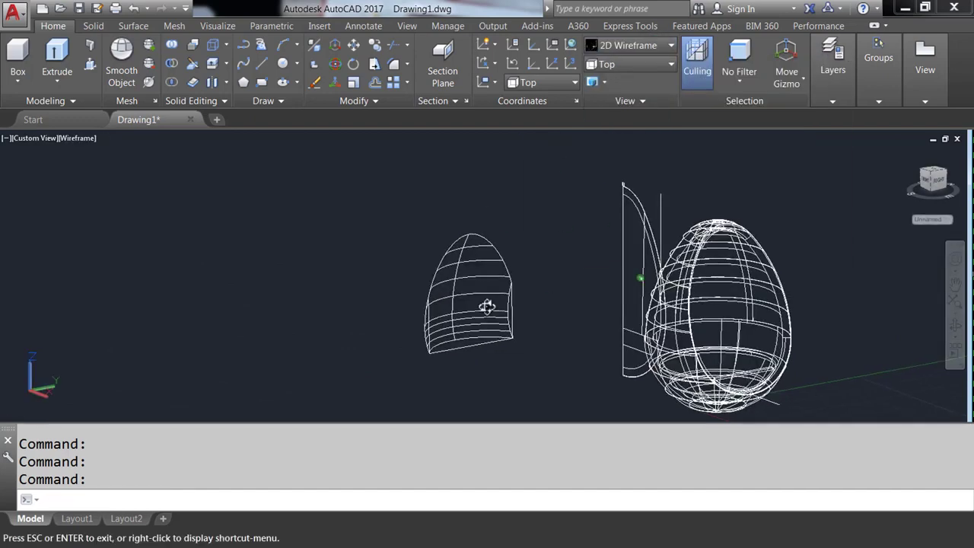
pyautogui.scroll(3, 464, 298)
# Step: Fillet the trimmed solid's top edge with radius 20
pyautogui.click(407, 64)
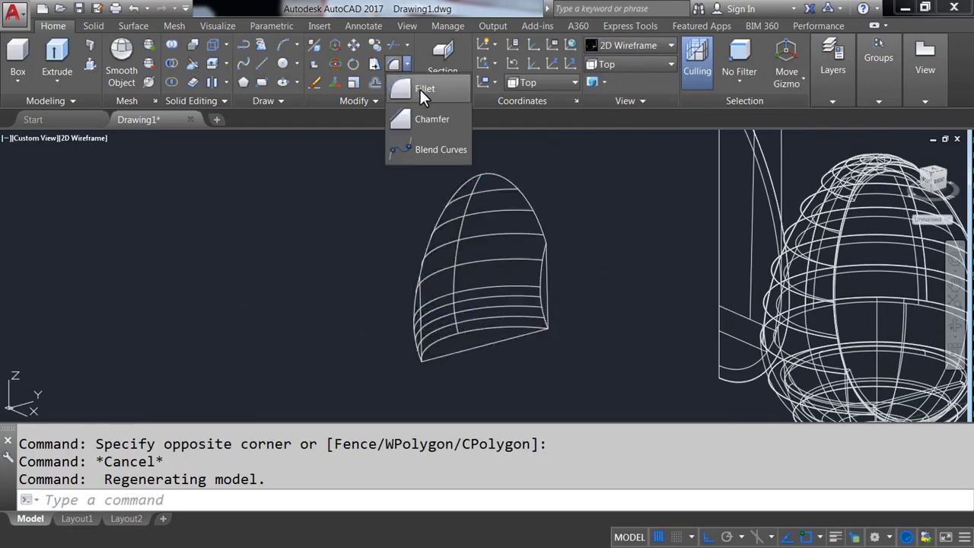
pyautogui.click(420, 89)
pyautogui.write('R')
pyautogui.press('Return')
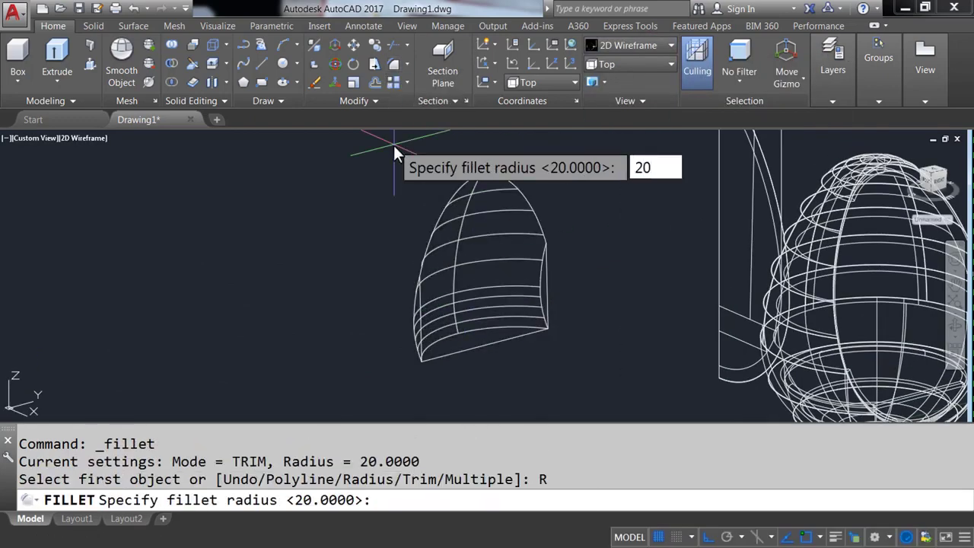
pyautogui.press('Return')
pyautogui.click(457, 182)
pyautogui.press('Return')
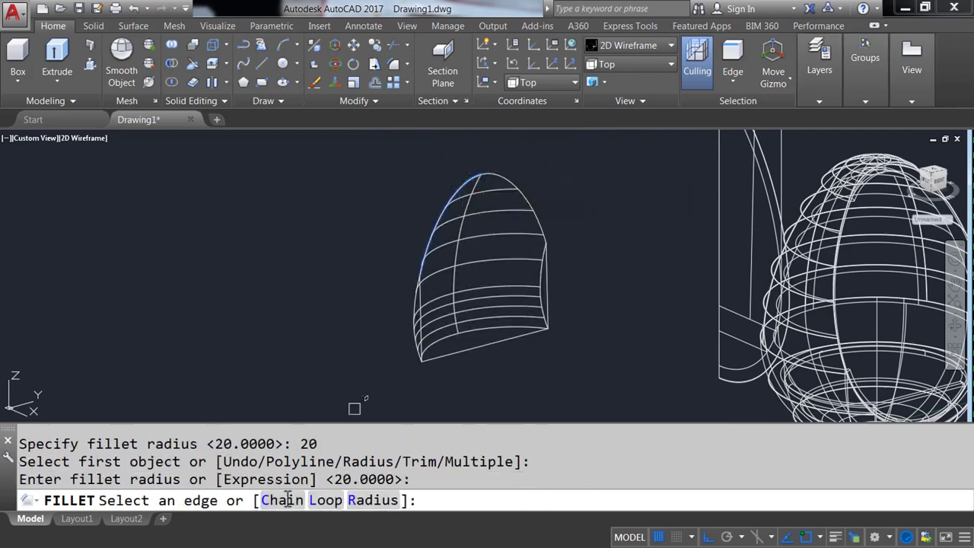
# Step: Add a chain of the solid's edges to the radius-20 fillet and confirm it
pyautogui.click(287, 500)
pyautogui.click(518, 213)
pyautogui.scroll(3, 533, 243)
pyautogui.click(553, 252)
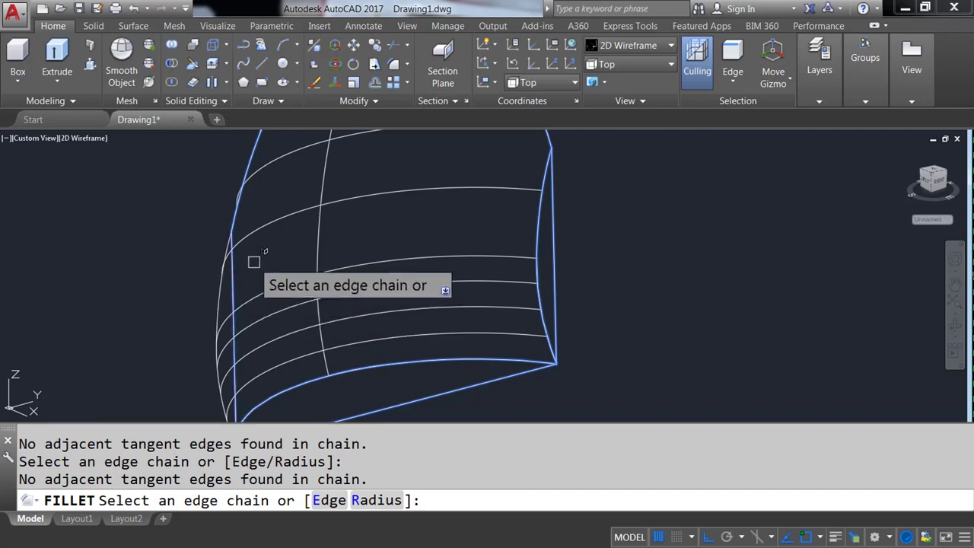
pyautogui.scroll(3, 243, 297)
pyautogui.scroll(-2, 305, 327)
pyautogui.scroll(-1, 282, 274)
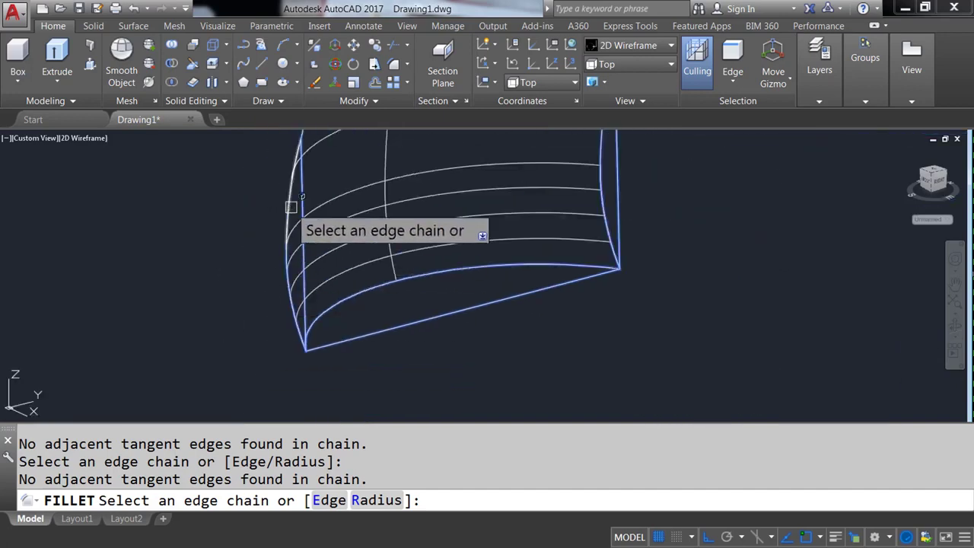
pyautogui.scroll(-3, 274, 348)
pyautogui.scroll(-3, 361, 341)
pyautogui.press('Return')
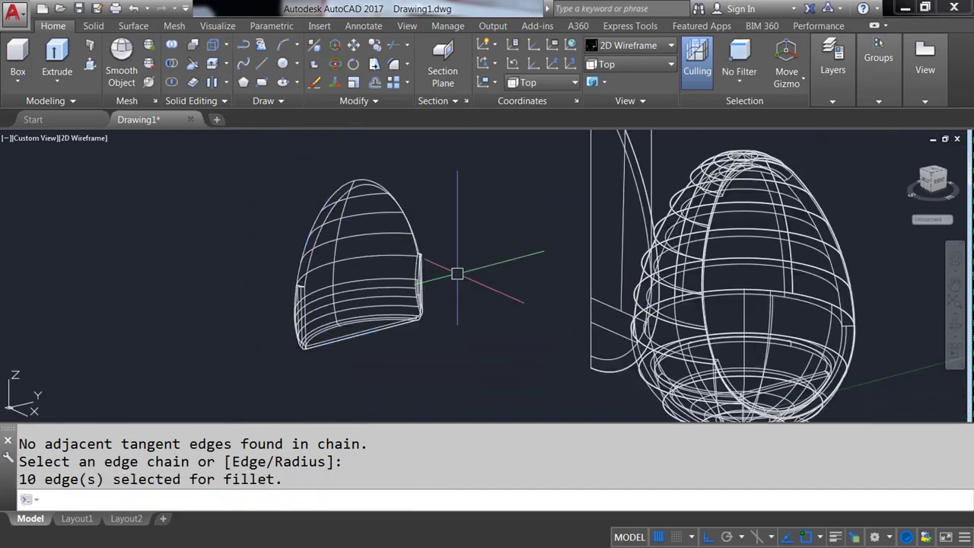
# Step: Switch to the Shaded visual style and orbit around the chair pieces
pyautogui.press('Escape')
pyautogui.click(271, 218)
pyautogui.press('Escape')
pyautogui.press('Escape')
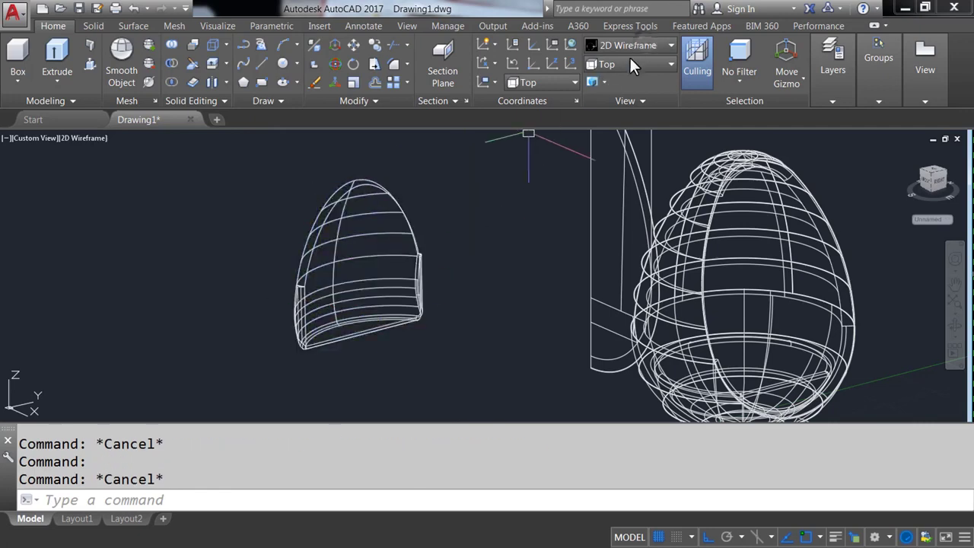
pyautogui.click(632, 45)
pyautogui.click(615, 142)
pyautogui.moveTo(337, 307)
pyautogui.keyDown('shift'); pyautogui.mouseDown(button='middle')
pyautogui.moveTo(446, 303)
pyautogui.moveTo(330, 330)
pyautogui.mouseUp(button='middle'); pyautogui.keyUp('shift')
pyautogui.scroll(5, 330, 330)
pyautogui.scroll(-5, 262, 309)
pyautogui.keyDown('shift'); pyautogui.moveTo(261, 309); pyautogui.dragTo(312, 315, button='middle'); pyautogui.keyUp('shift')
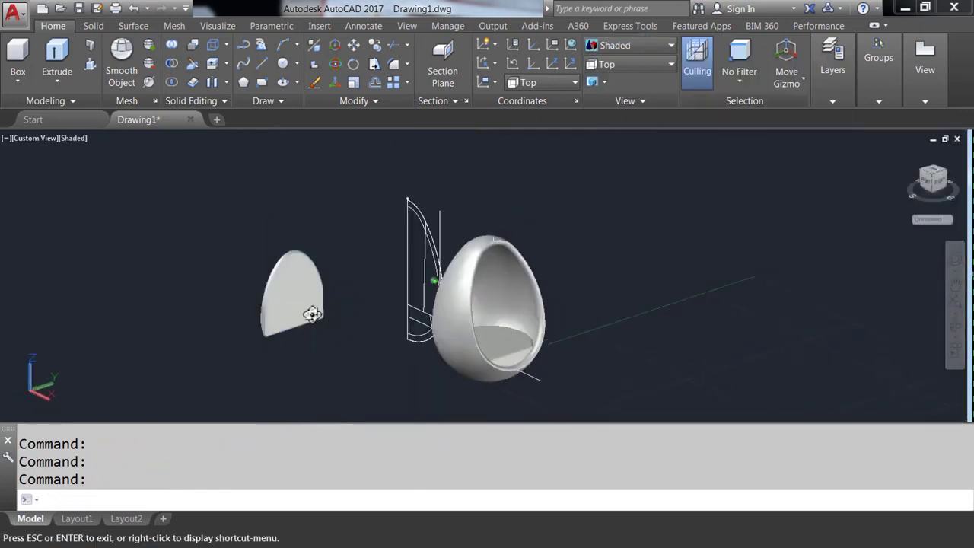
pyautogui.press('Escape')
# Step: Move the back cushion 1000 units toward the shell
pyautogui.write('m')
pyautogui.press('Return')
pyautogui.click(297, 308)
pyautogui.press('Return')
pyautogui.click(186, 372)
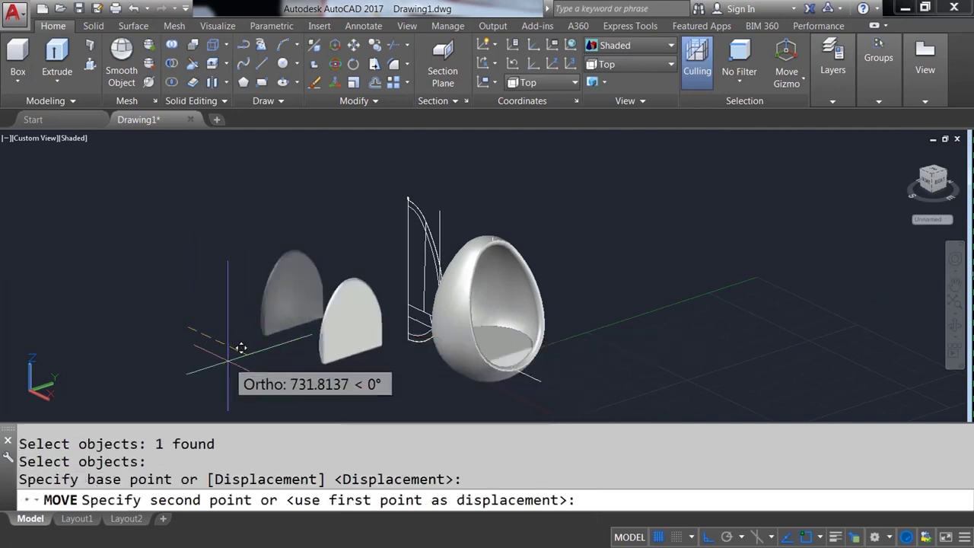
pyautogui.write('1000')
pyautogui.press('Return')
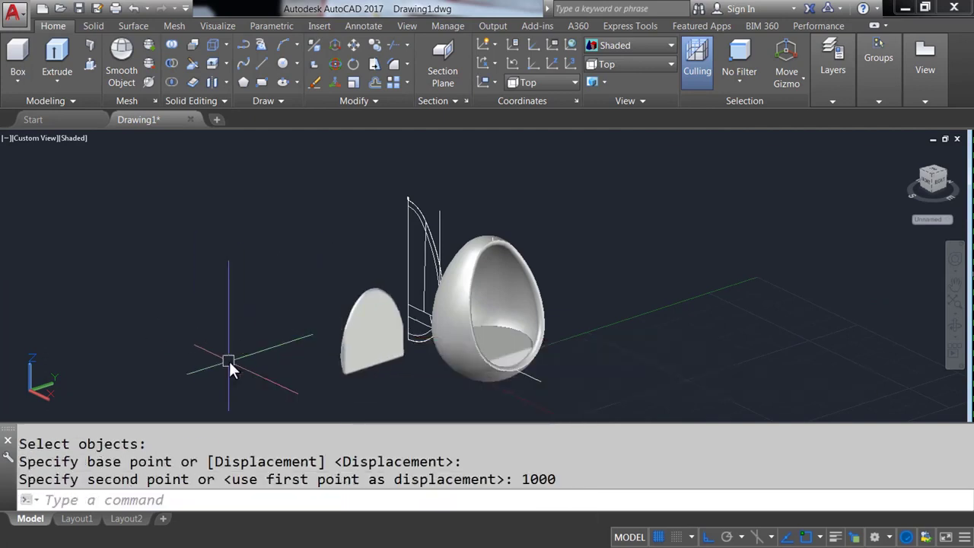
pyautogui.write('m')
# Step: Move the back cushion another 1000 units into the shell, then return to wireframe
pyautogui.press('Return')
pyautogui.click(358, 342)
pyautogui.press('Return')
pyautogui.click(317, 392)
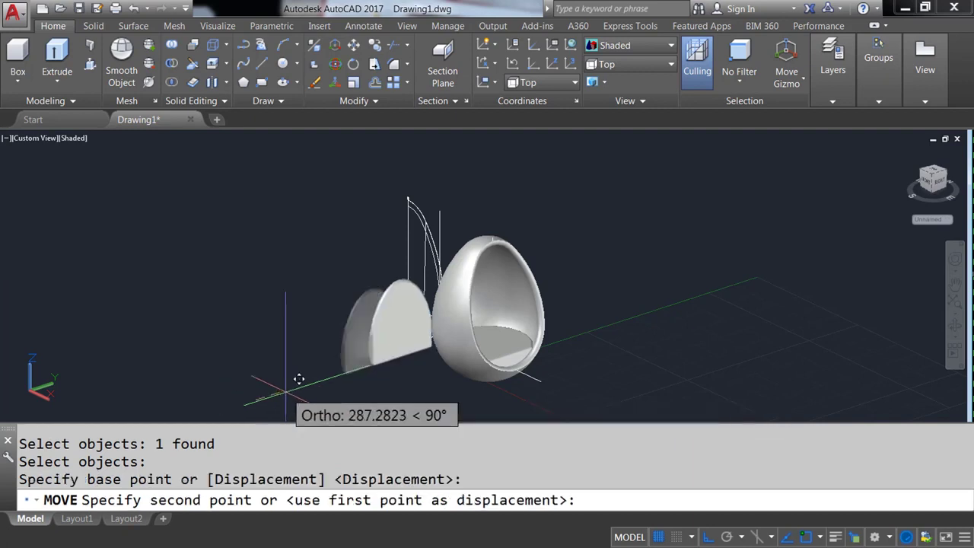
pyautogui.write('1000')
pyautogui.press('Return')
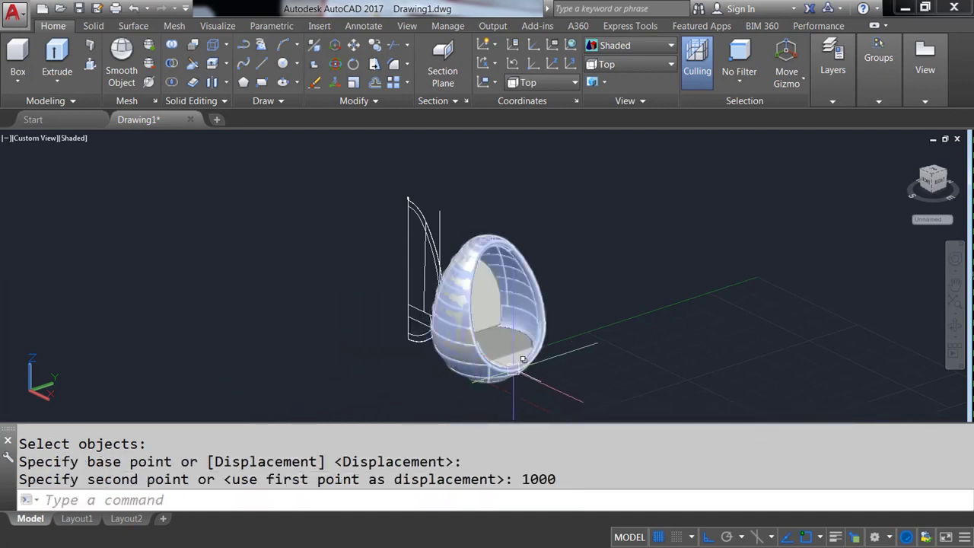
pyautogui.moveTo(495, 342)
pyautogui.keyDown('shift'); pyautogui.mouseDown(button='middle')
pyautogui.moveTo(474, 355)
pyautogui.moveTo(442, 333)
pyautogui.moveTo(183, 296)
pyautogui.moveTo(446, 319)
pyautogui.moveTo(481, 343)
pyautogui.moveTo(555, 327)
pyautogui.mouseUp(button='middle'); pyautogui.keyUp('shift')
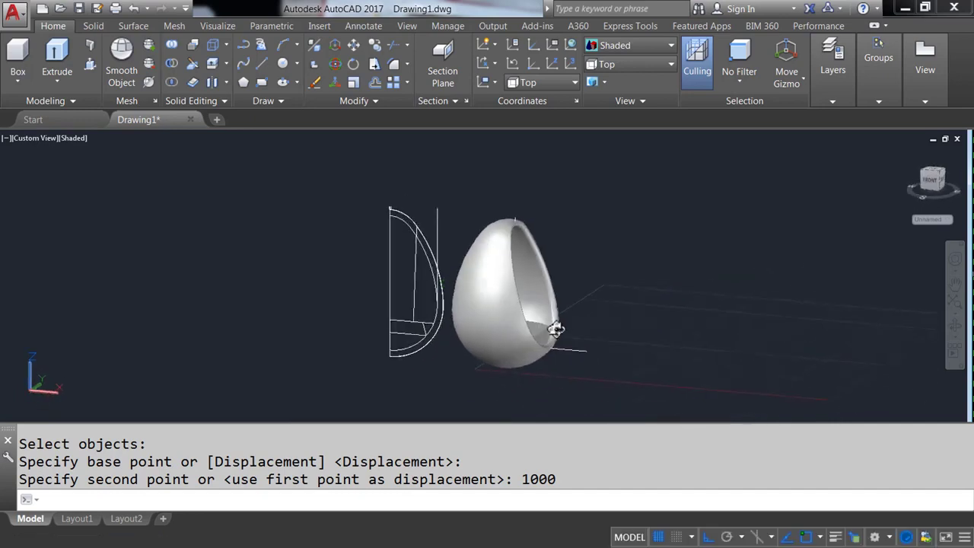
pyautogui.click(613, 72)
# Step: Switch to Front view and erase the selected old line
pyautogui.click(625, 64)
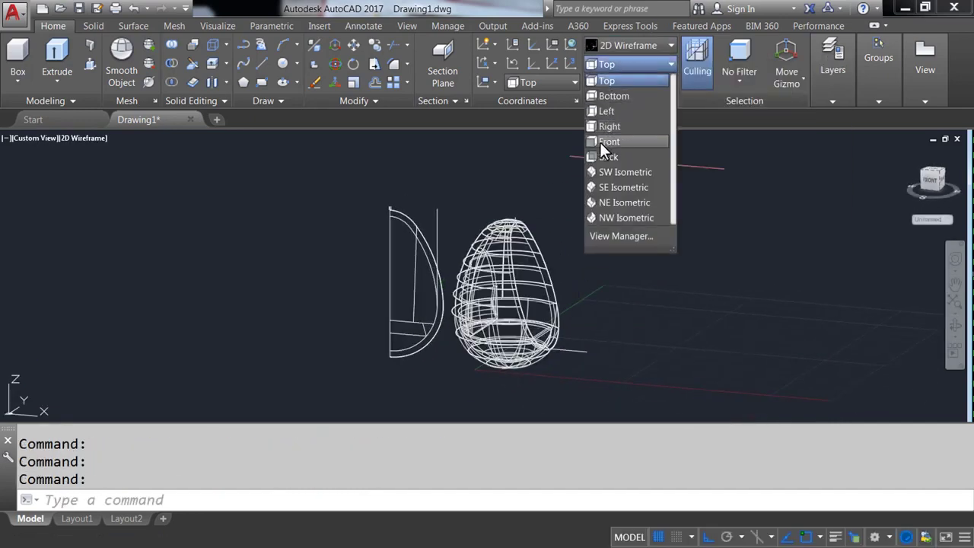
pyautogui.click(607, 143)
pyautogui.scroll(2, 491, 168)
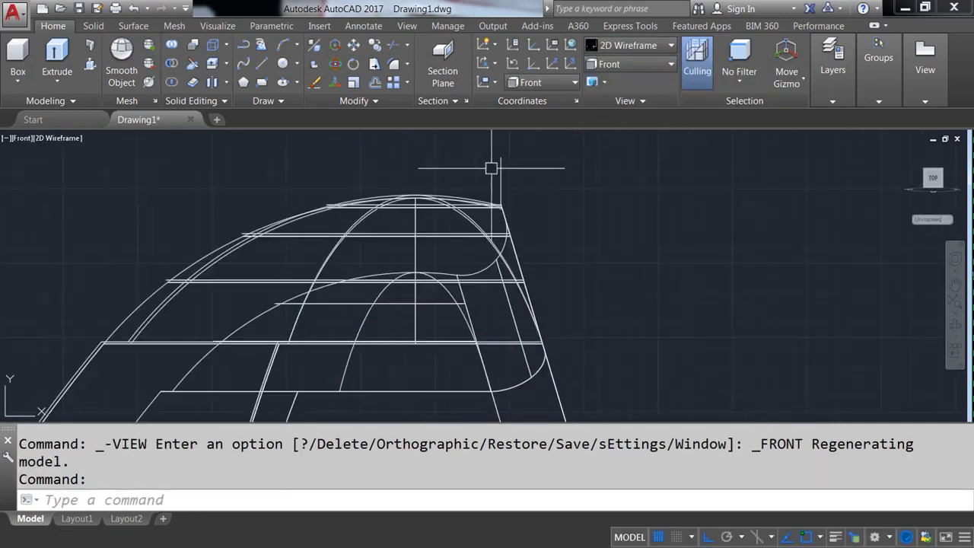
pyautogui.press('Delete')
pyautogui.scroll(-2, 608, 190)
pyautogui.scroll(-3, 551, 320)
pyautogui.scroll(1, 551, 320)
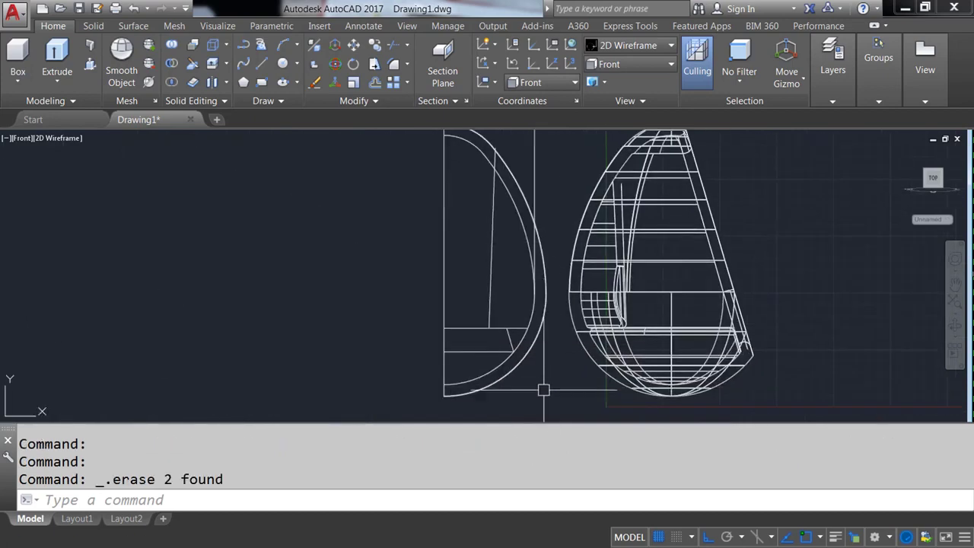
# Step: Erase the old left profile and the two leftover vertical lines
pyautogui.click(551, 415)
pyautogui.click(337, 171)
pyautogui.press('Delete')
pyautogui.scroll(2, 413, 271)
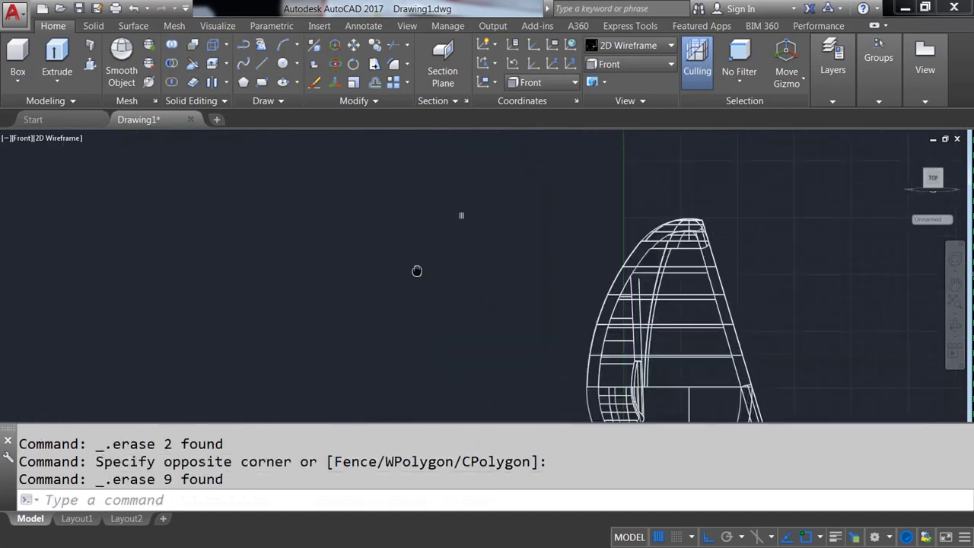
pyautogui.scroll(2, 450, 278)
pyautogui.scroll(-3, 451, 278)
pyautogui.moveTo(533, 277); pyautogui.dragTo(439, 271, button='middle')
pyautogui.moveTo(439, 272); pyautogui.dragTo(345, 245)
pyautogui.press('Delete')
pyautogui.write('C')
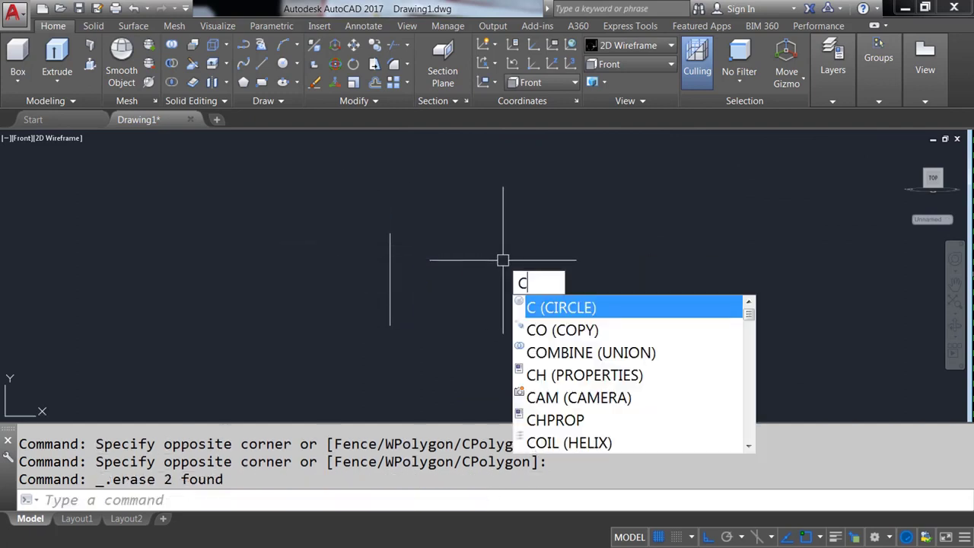
# Step: Draw a 30-diameter circle and a 4000-long vertical line
pyautogui.press('Return')
pyautogui.click(497, 240)
pyautogui.write('D')
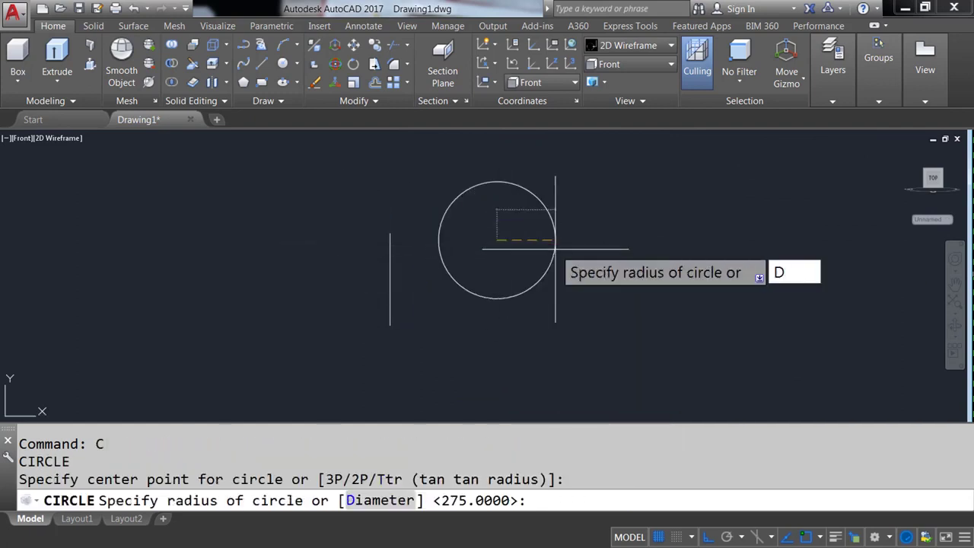
pyautogui.press('Return')
pyautogui.press('Return')
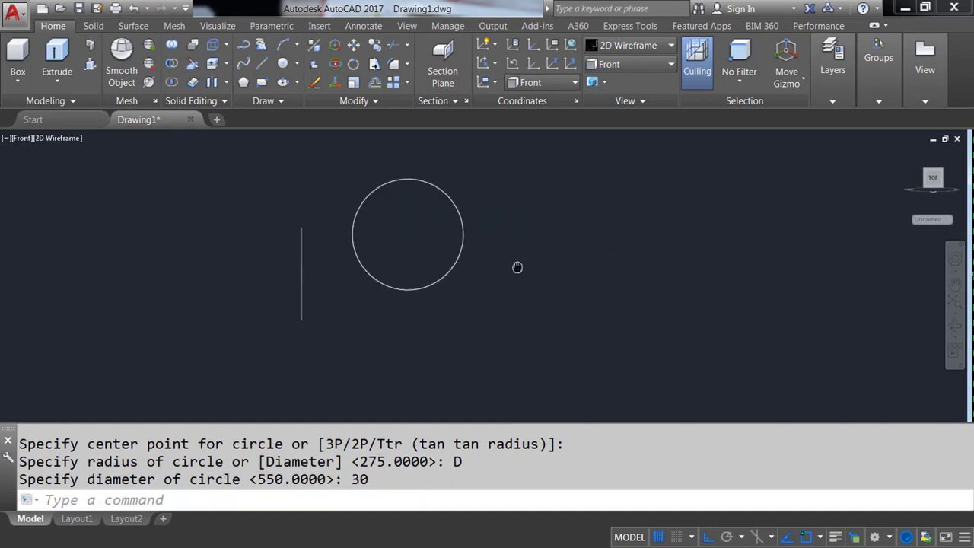
pyautogui.write('L')
pyautogui.press('Return')
pyautogui.write('4000')
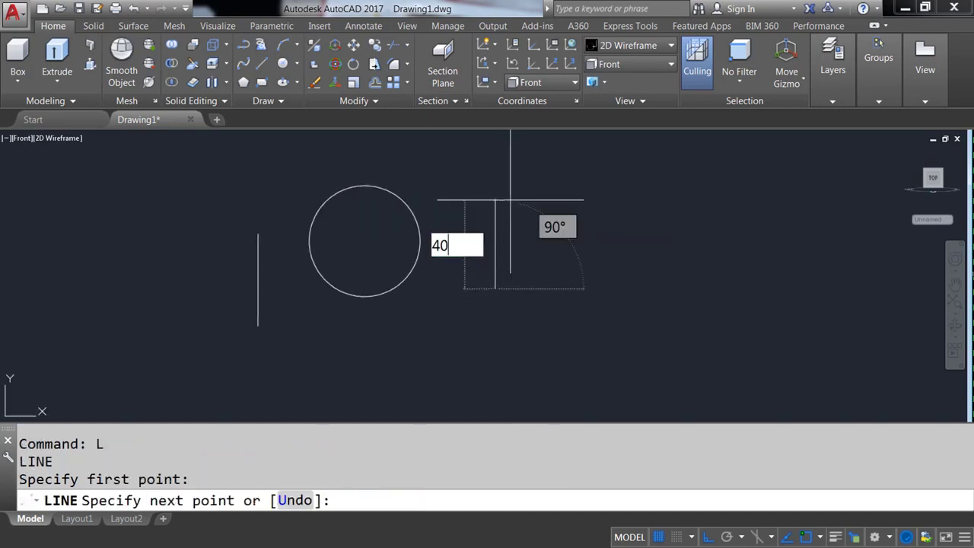
pyautogui.press('Return')
pyautogui.press('Return')
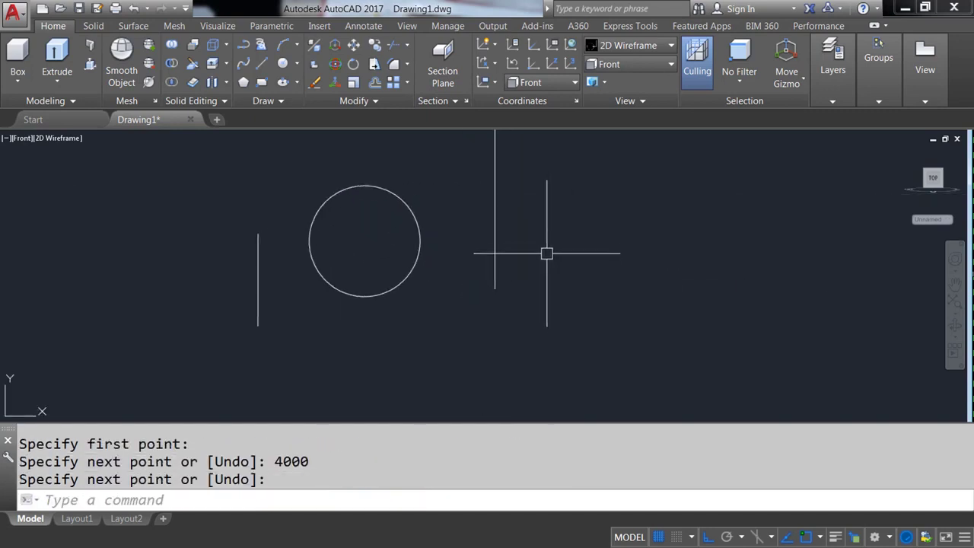
pyautogui.write('O')
# Step: Offset the vertical line 20 to the right
pyautogui.press('Return')
pyautogui.write('20')
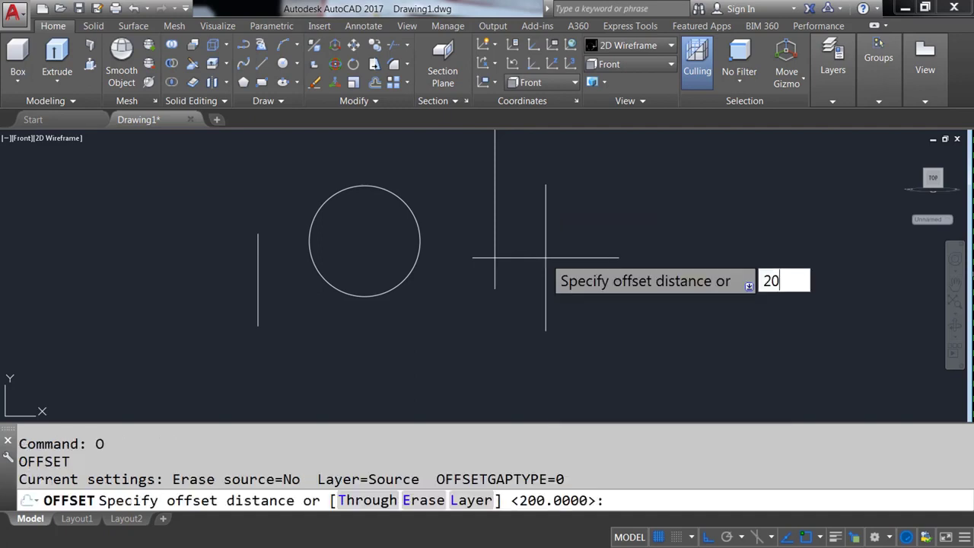
pyautogui.press('Return')
pyautogui.click(495, 239)
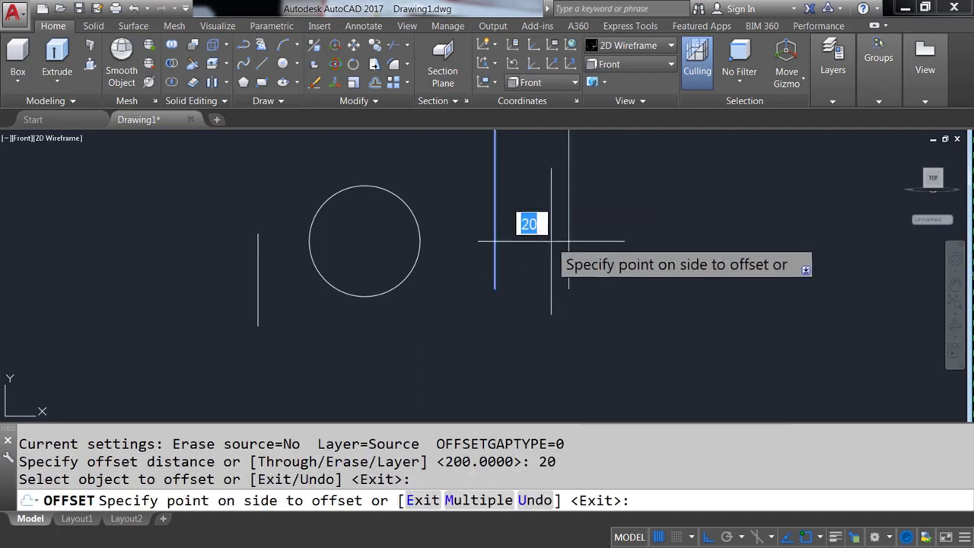
pyautogui.click(526, 228)
pyautogui.press('Return')
pyautogui.write('C')
# Step: Draw a two-point circle between the lines and trim it to a U-bottom arc
pyautogui.press('Return')
pyautogui.write('2P')
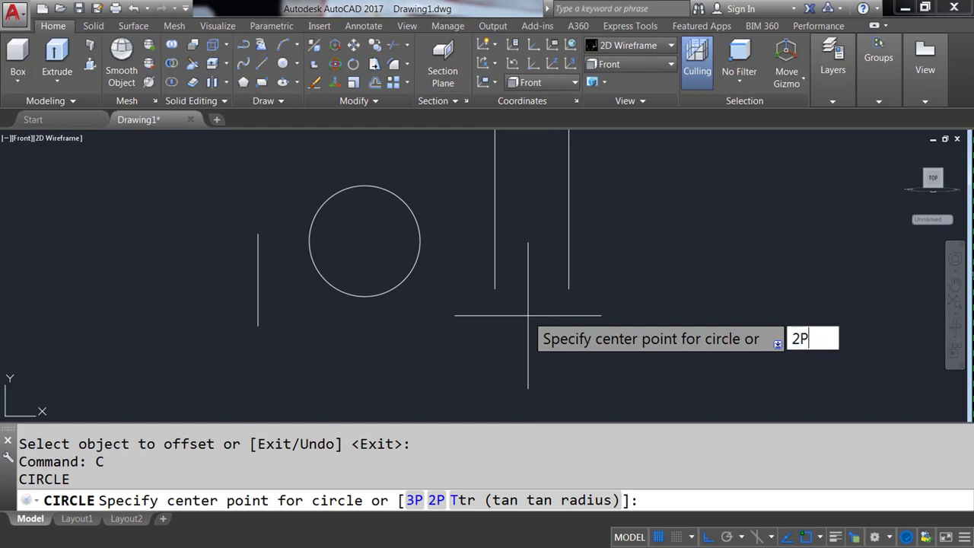
pyautogui.press('Return')
pyautogui.click(495, 289)
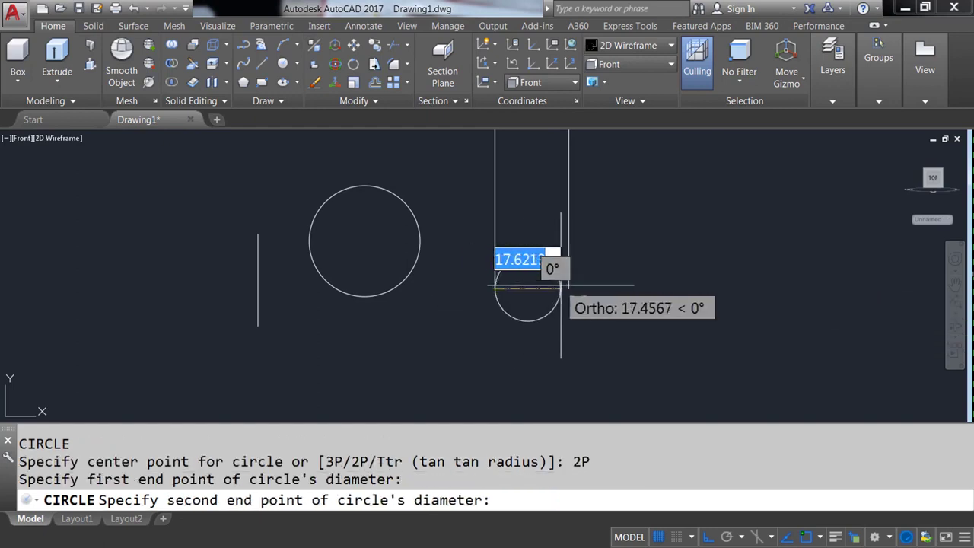
pyautogui.click(569, 289)
pyautogui.press('Return')
pyautogui.press('Return')
pyautogui.click(528, 254)
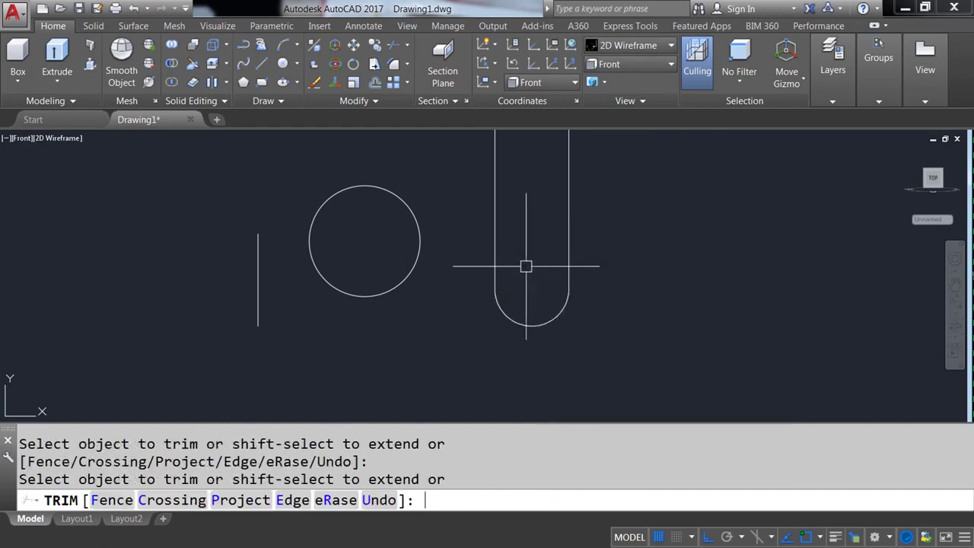
pyautogui.click(555, 318)
# Step: Join the arc and both lines into one U-shaped polyline
pyautogui.press('Return')
pyautogui.moveTo(585, 348); pyautogui.dragTo(481, 252)
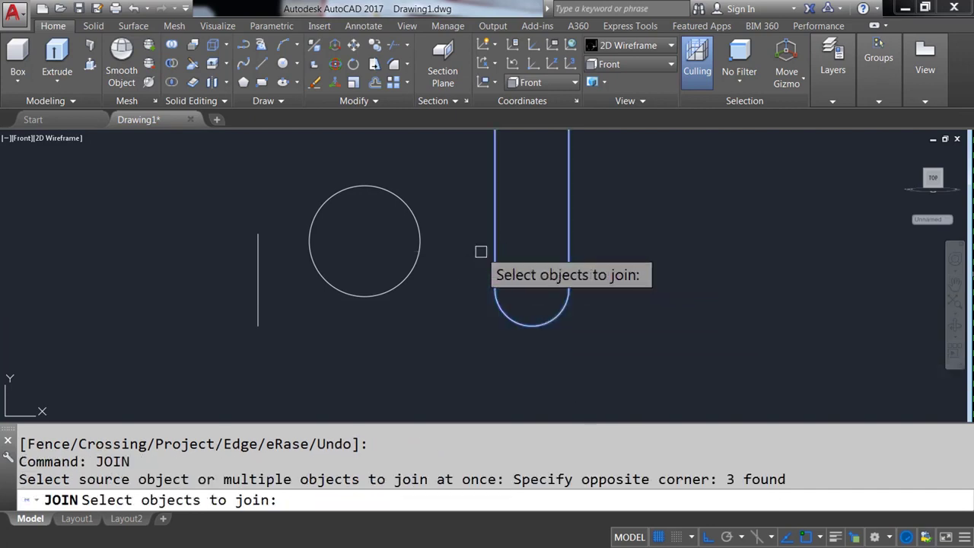
pyautogui.press('Return')
pyautogui.write('M')
# Step: Move the 30-diameter circle onto the top of the left line
pyautogui.press('Return')
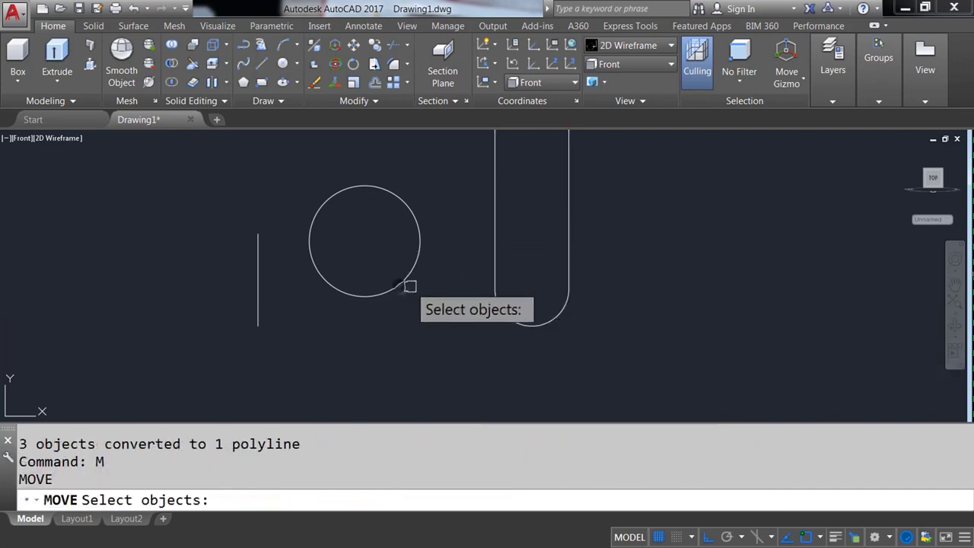
pyautogui.click(408, 282)
pyautogui.press('Return')
pyautogui.click(365, 296)
pyautogui.click(258, 233)
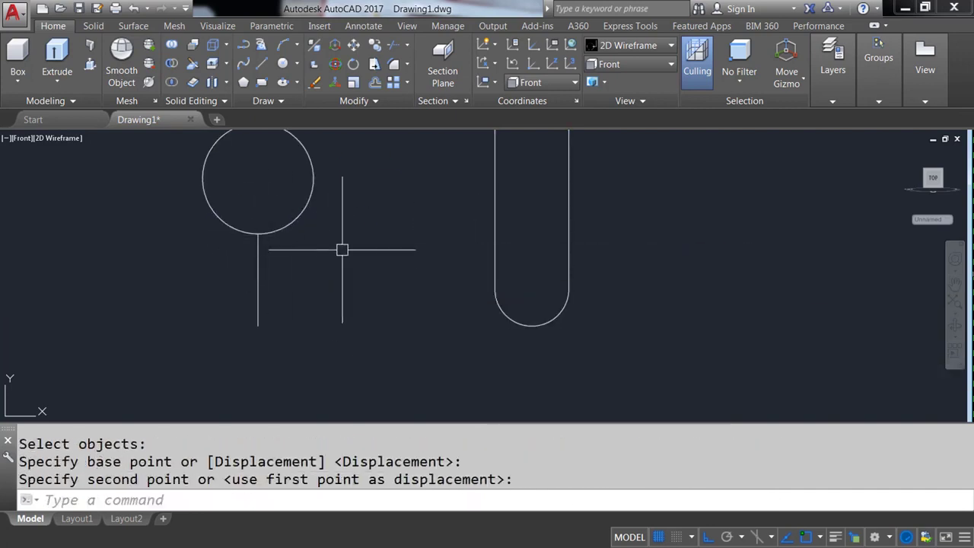
# Step: Switch to Top view and begin a Rotate command
pyautogui.click(629, 65)
pyautogui.click(614, 79)
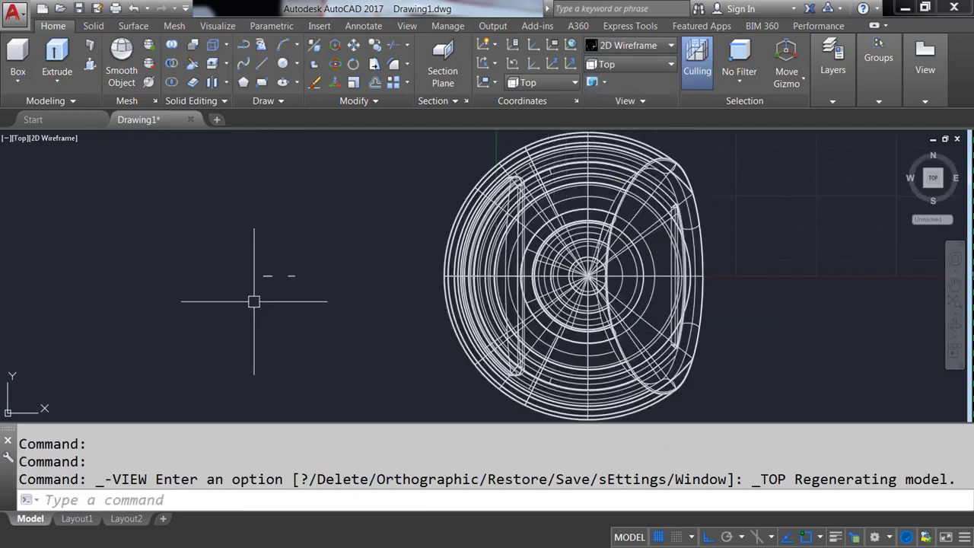
pyautogui.write('RO')
pyautogui.press('Return')
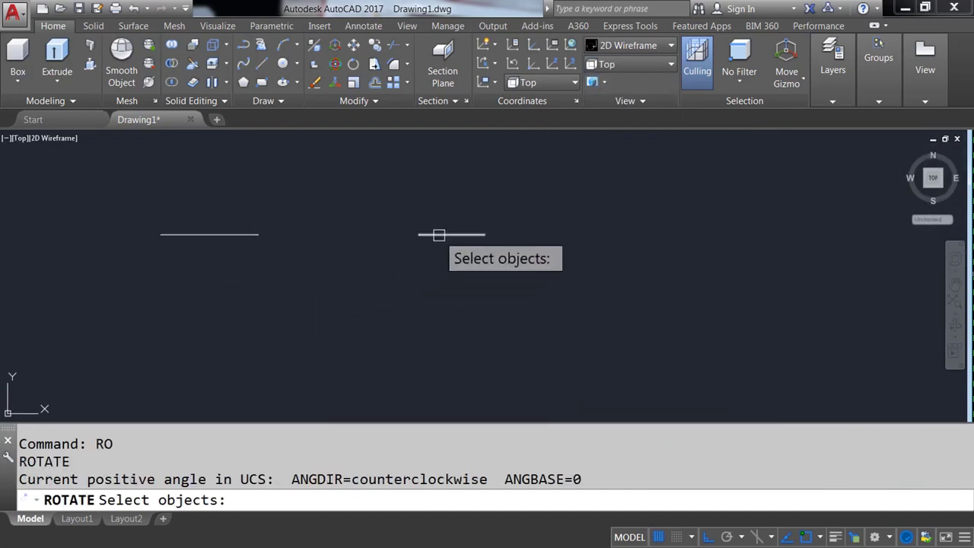